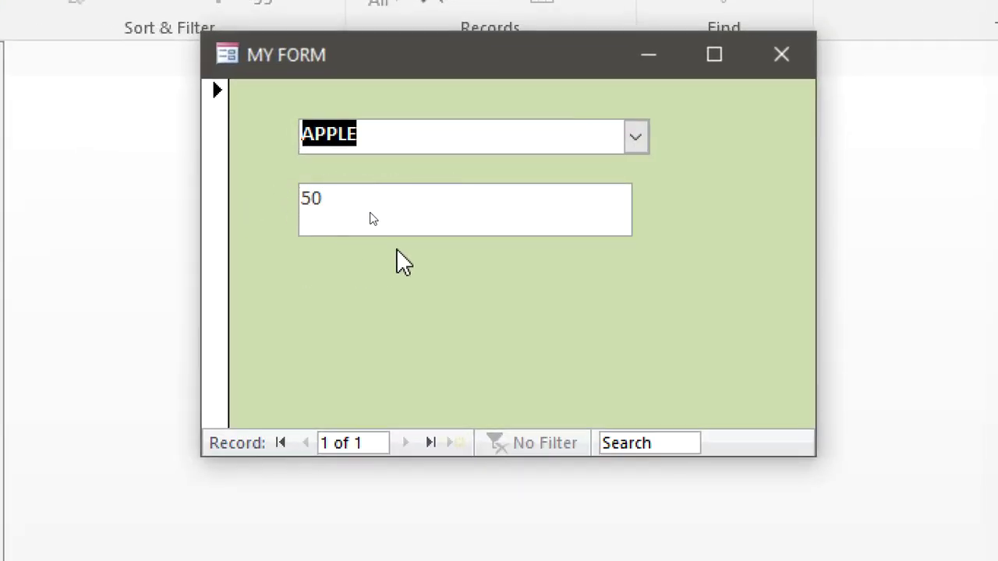
Test the finished form's combo box by choosing BANANA, ORANGE, LEMON, PAW PAW and PINEAPLES in turn
click(634, 137)
click(449, 197)
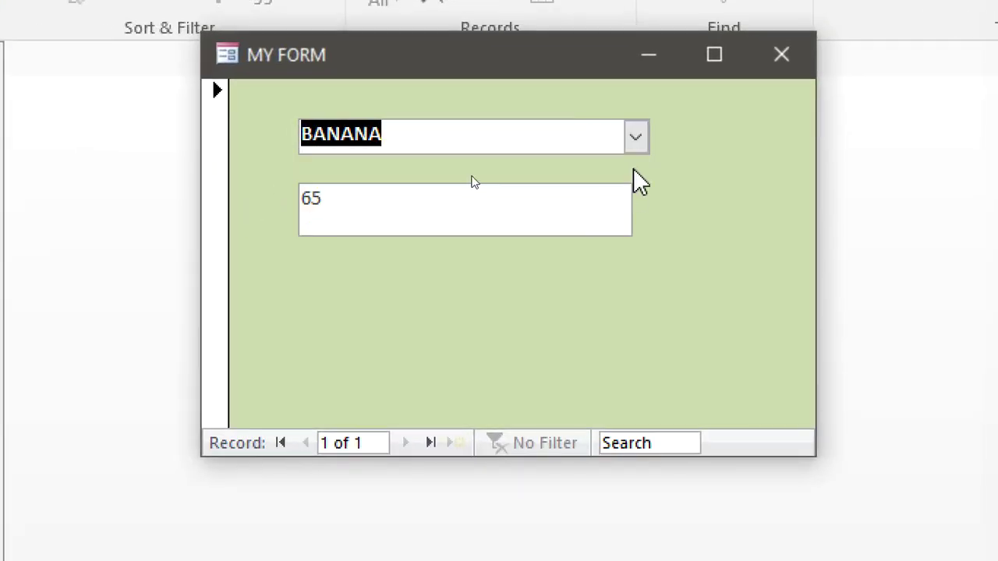
click(636, 139)
click(595, 223)
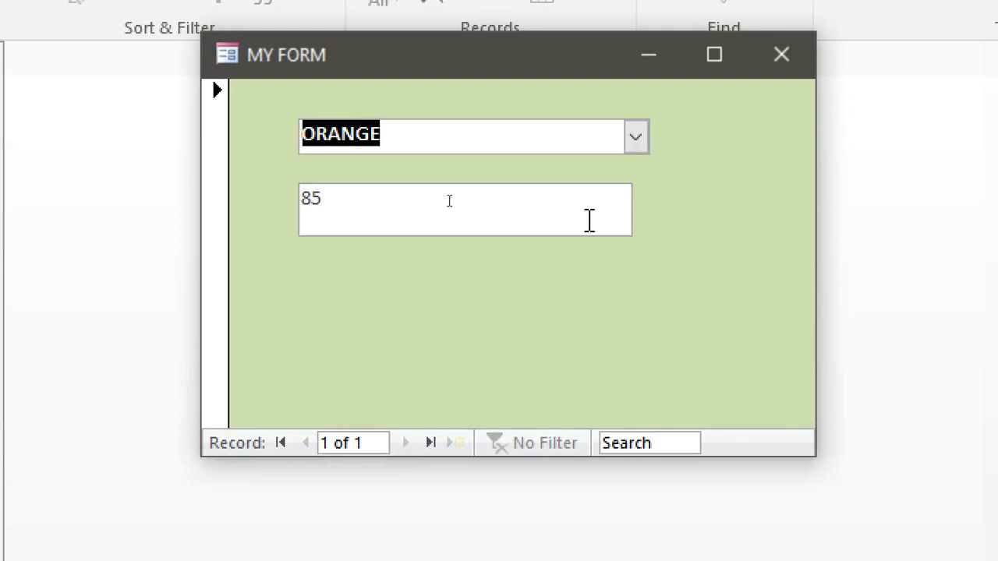
click(636, 137)
click(558, 256)
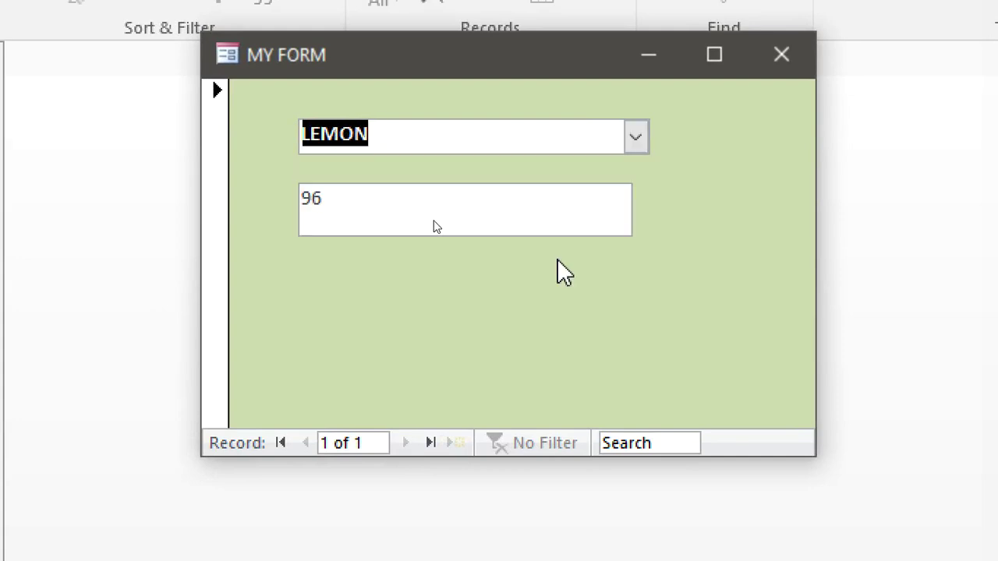
click(637, 138)
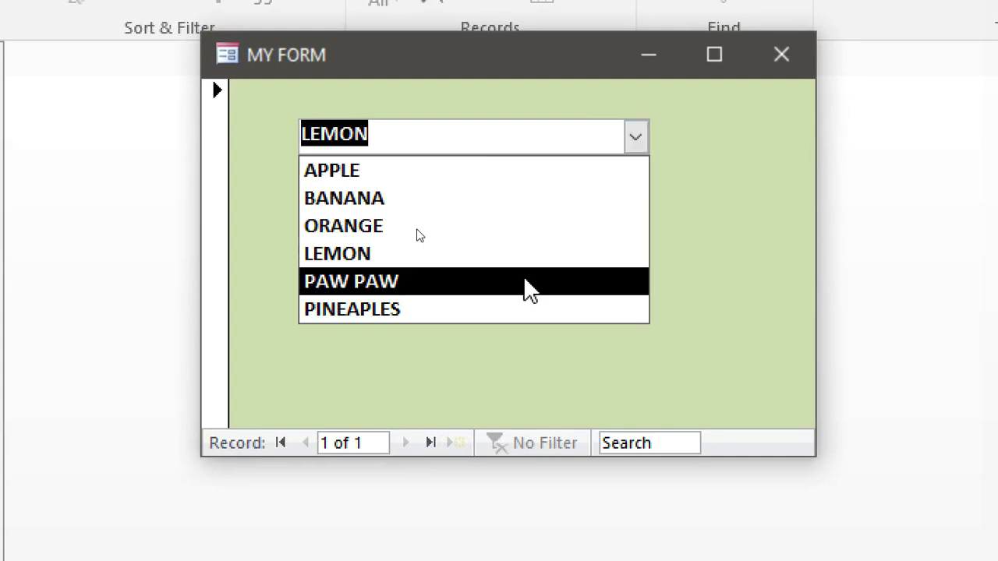
click(528, 290)
click(636, 139)
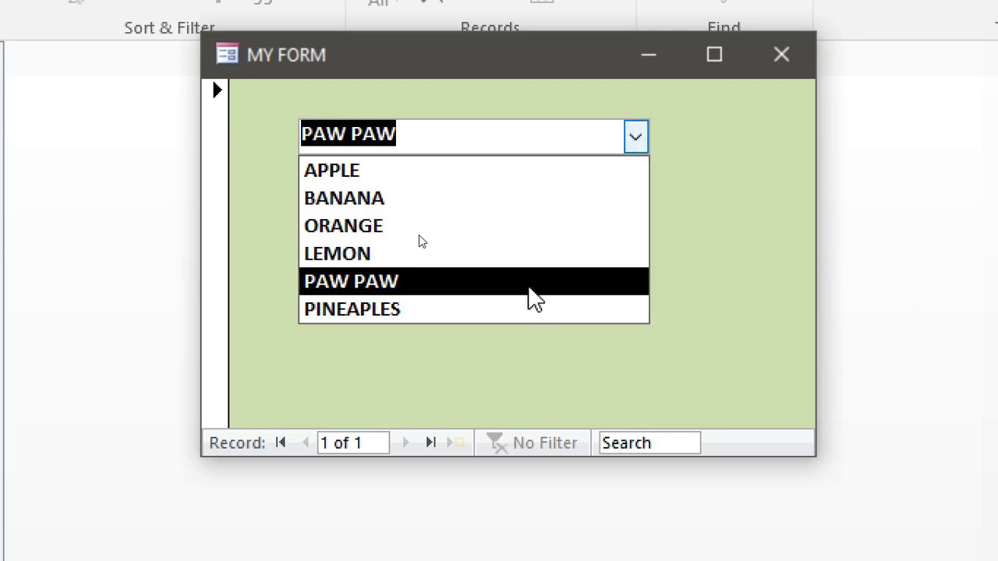
click(528, 310)
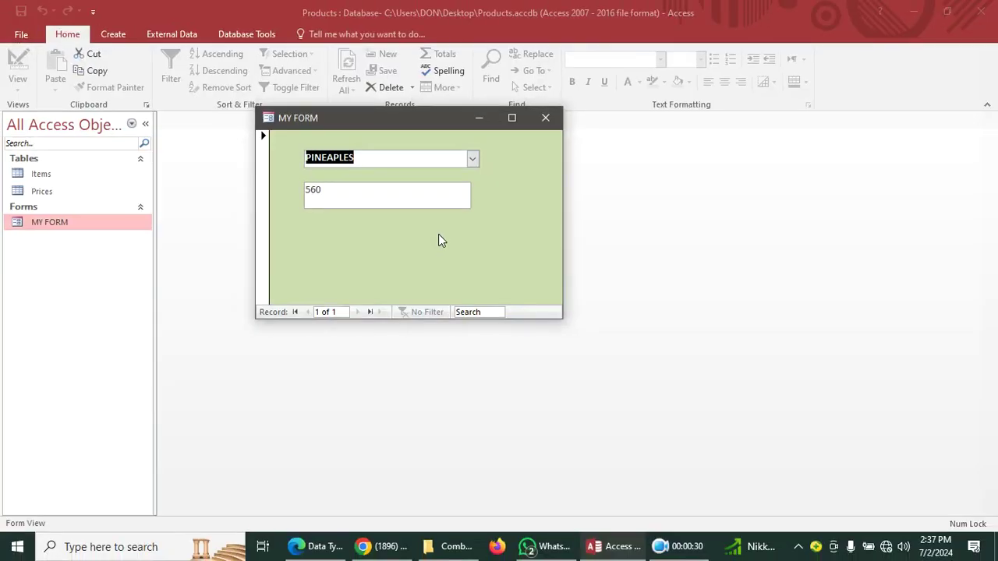
Close the Products database and create a new Access database named ProductsDiplay in the Combobox folder
click(803, 56)
click(982, 10)
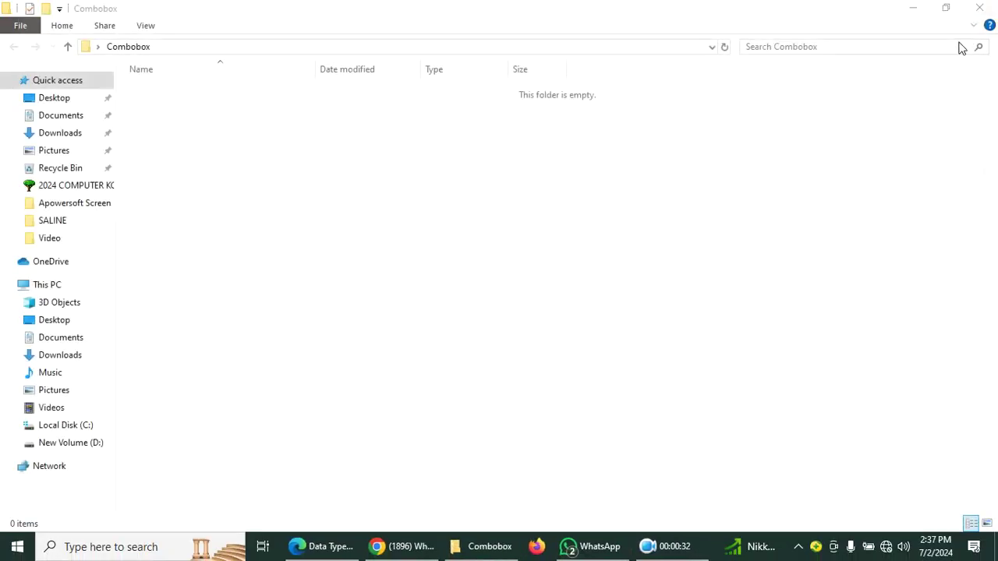
right_click(297, 197)
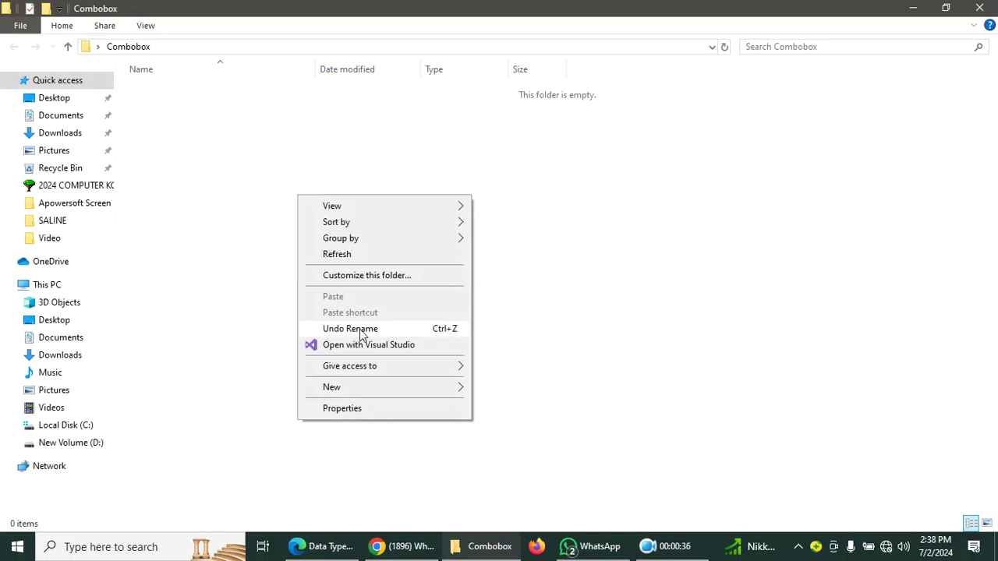
mouse_move(360, 388)
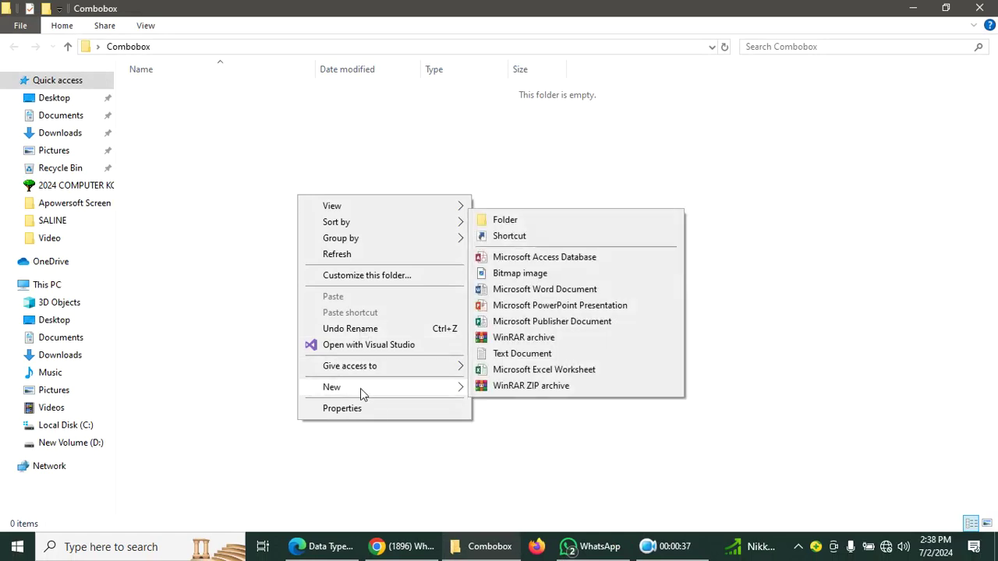
click(521, 257)
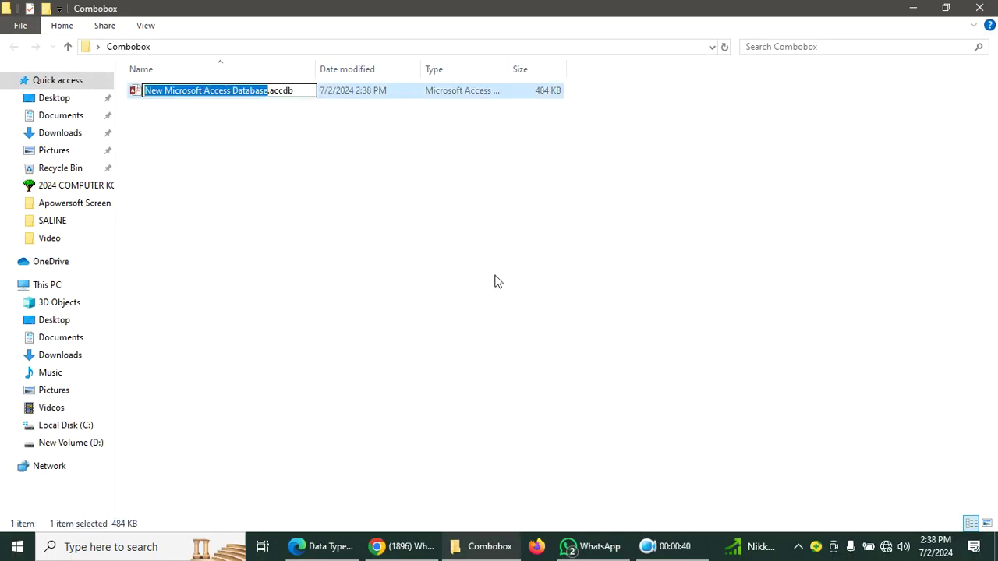
text(Products)
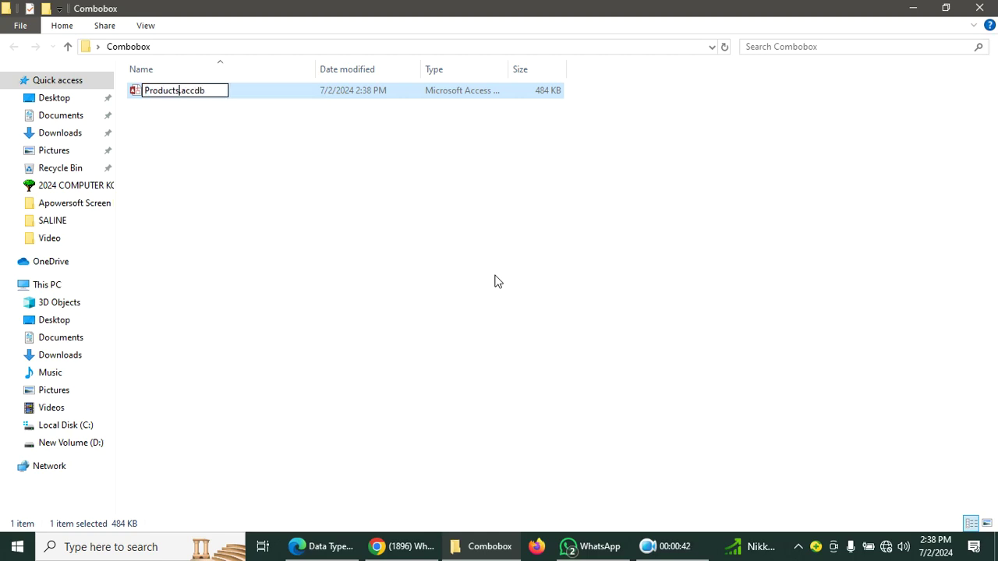
text(Diplay)
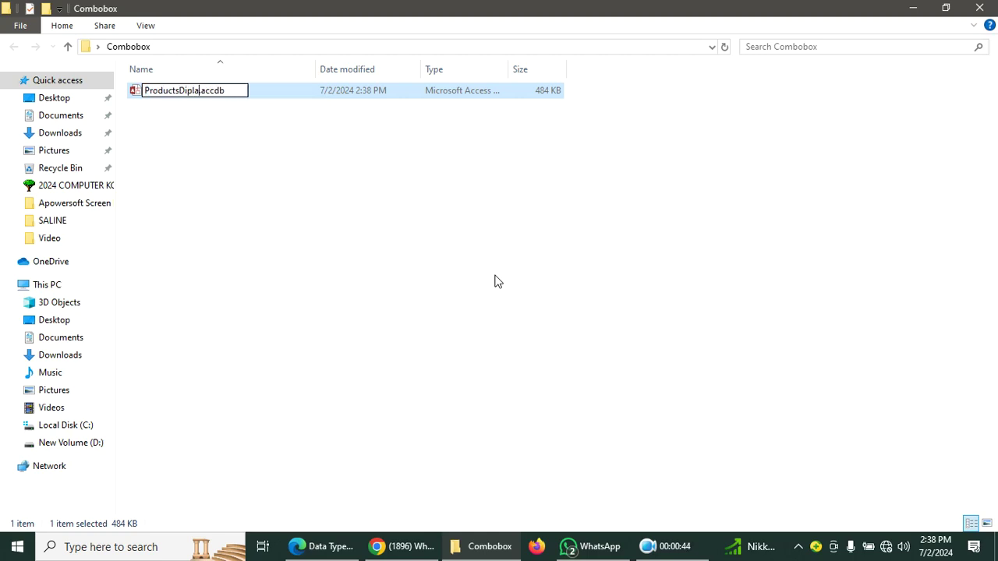
click(494, 280)
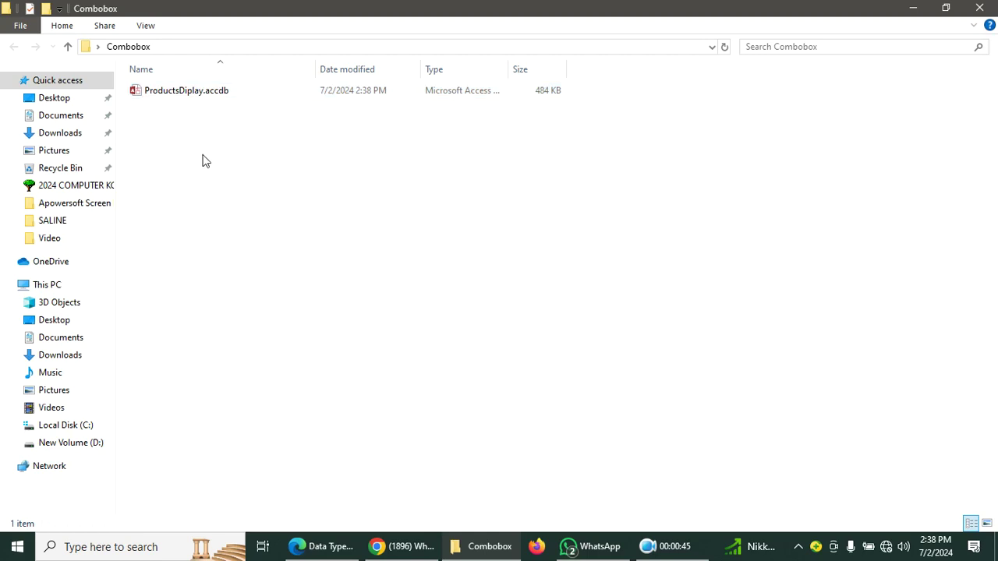
Open the ProductsDiplay database with its content enabled and start a new table in Design View
double_click(215, 91)
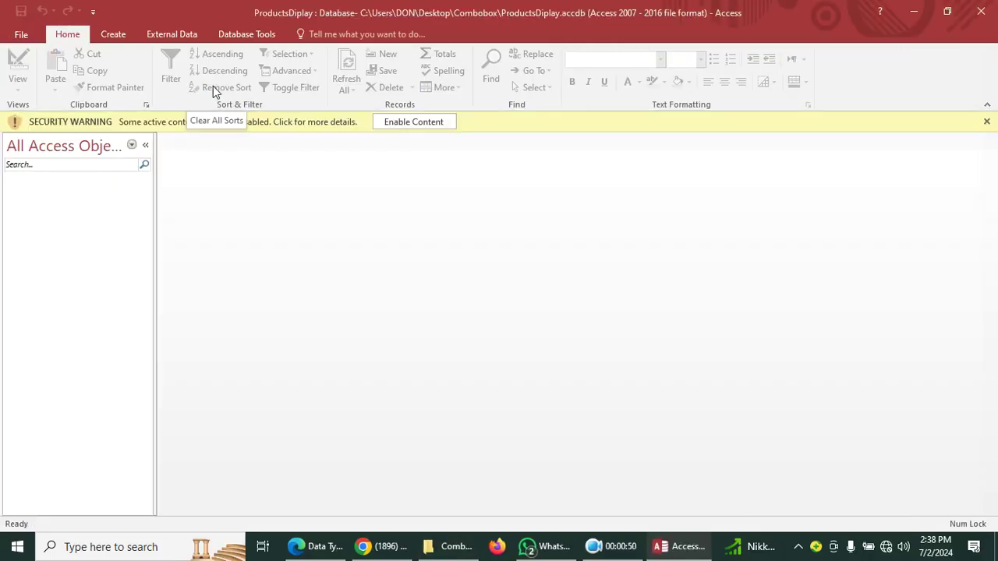
click(397, 123)
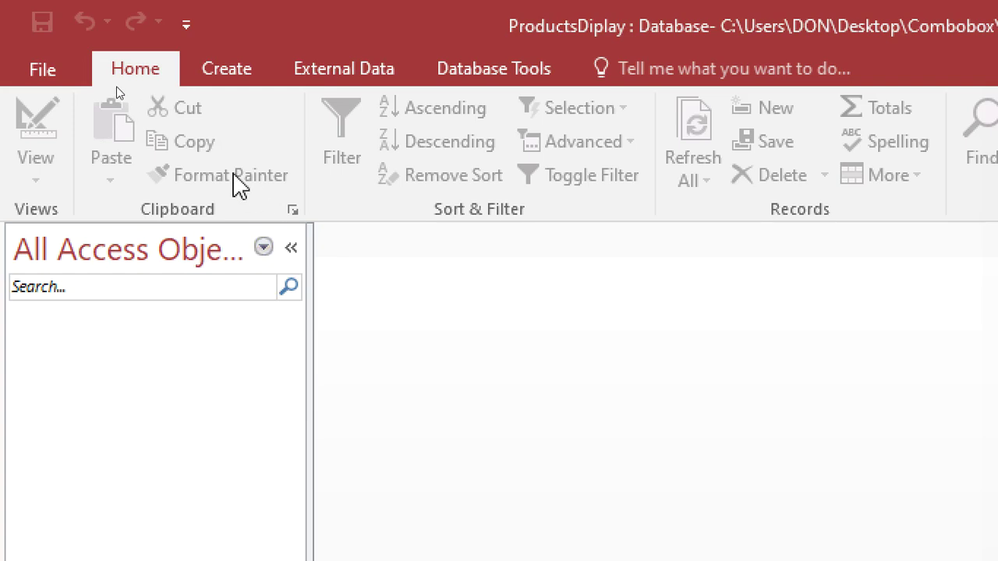
click(232, 78)
click(209, 141)
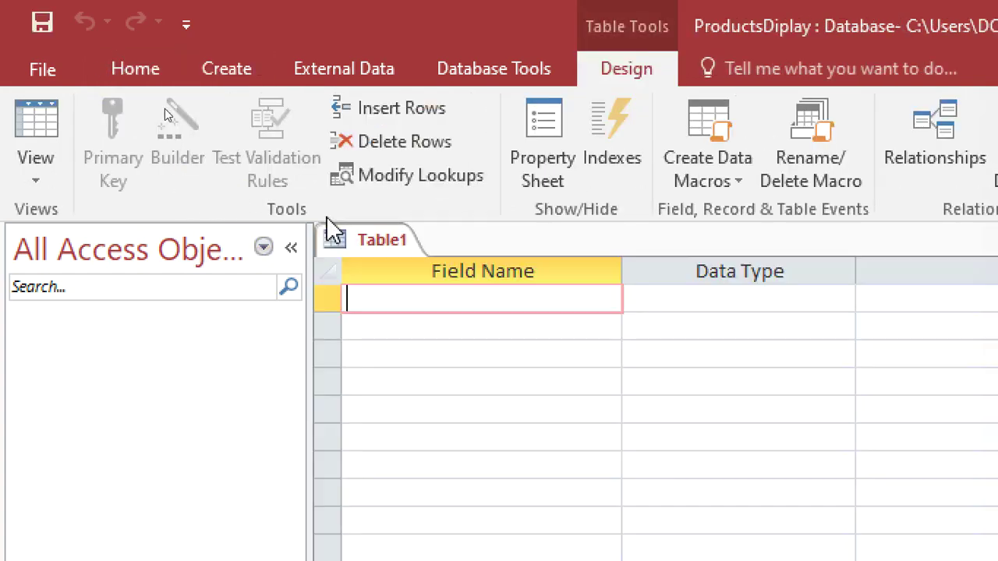
Add an ItemID field with the AutoNumber data type and make it the primary key
text(I)
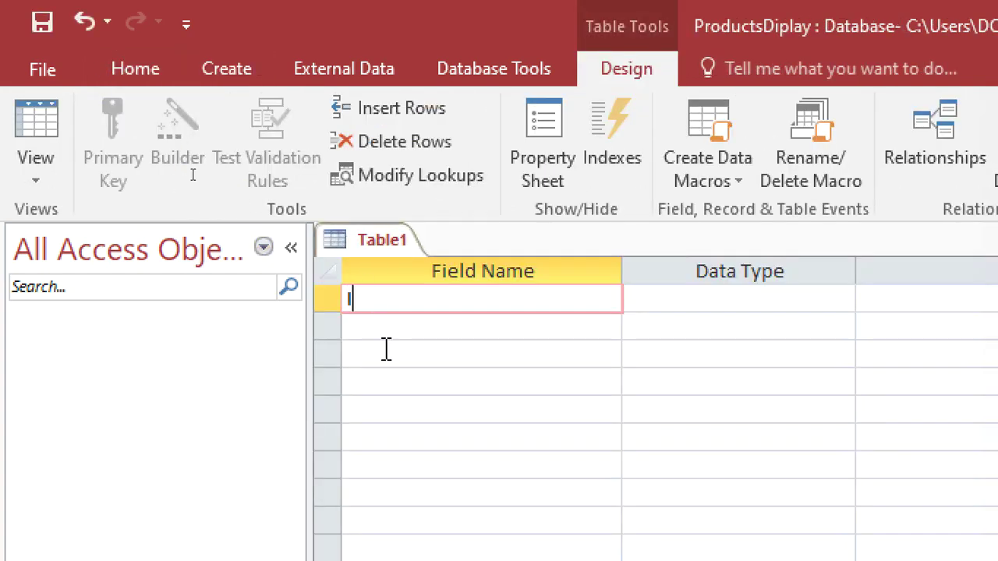
text(temID)
click(637, 300)
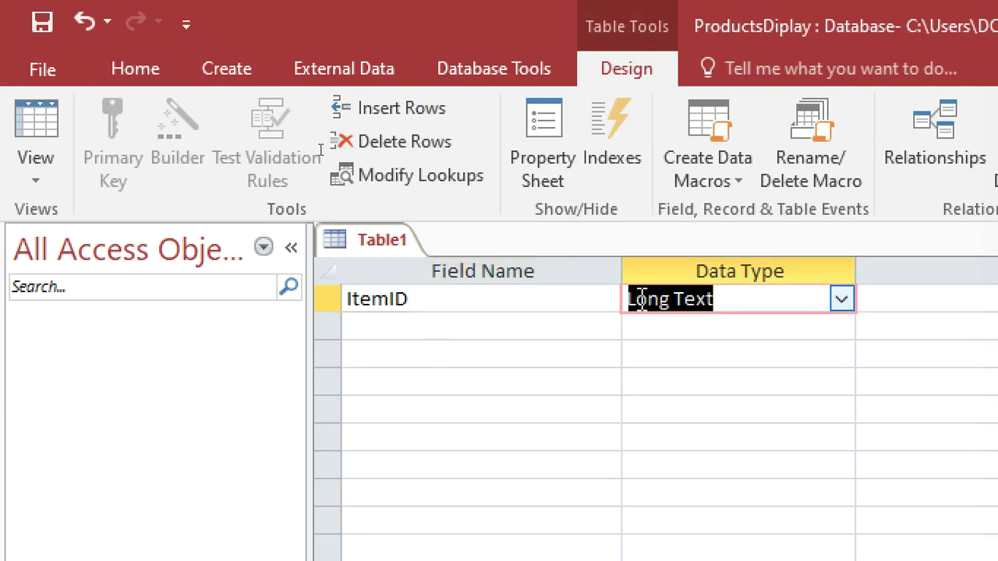
text(AutoNumber)
right_click(642, 300)
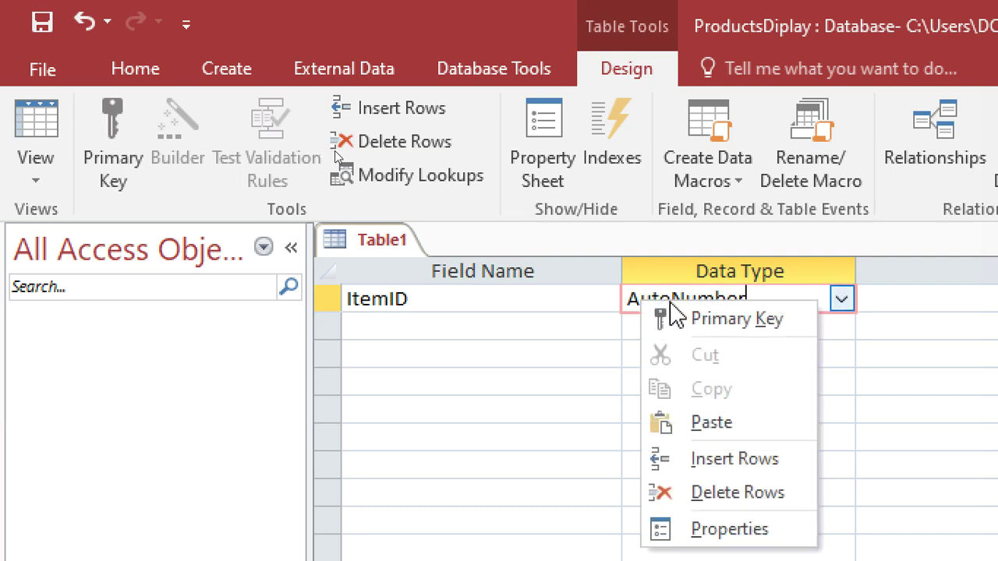
click(652, 314)
Add an ItemName field with the Short Text data type below ItemID
click(525, 337)
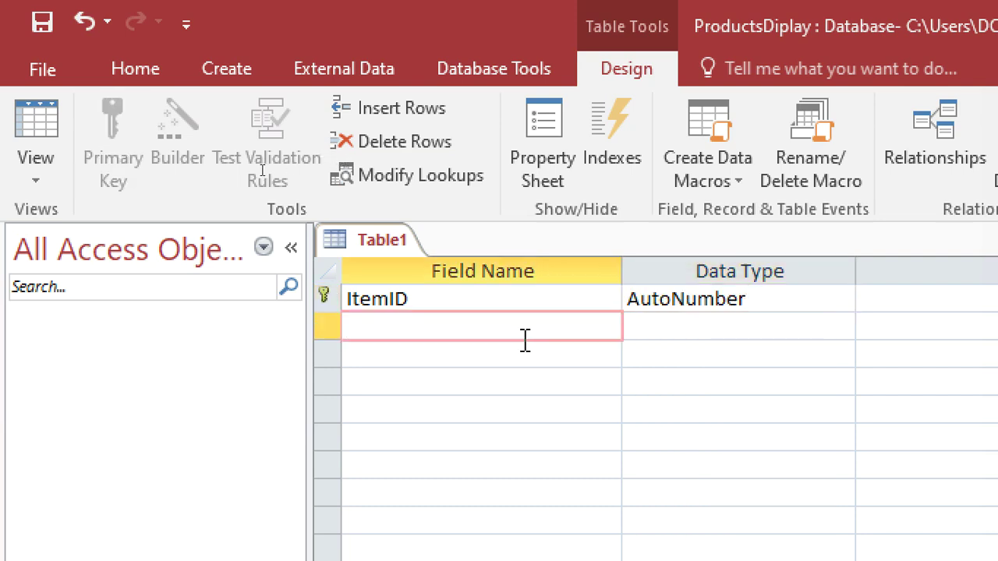
text(ItemName)
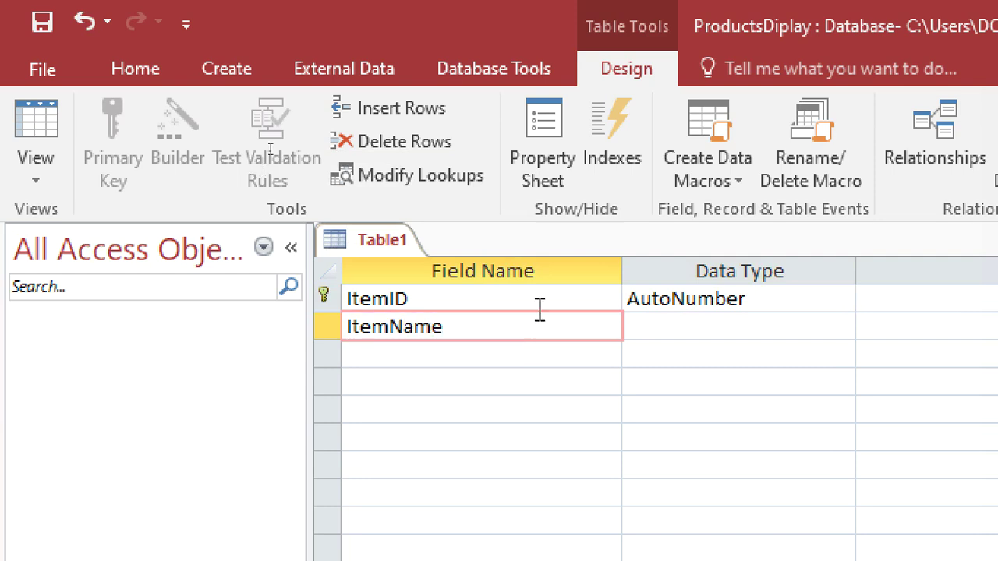
click(655, 334)
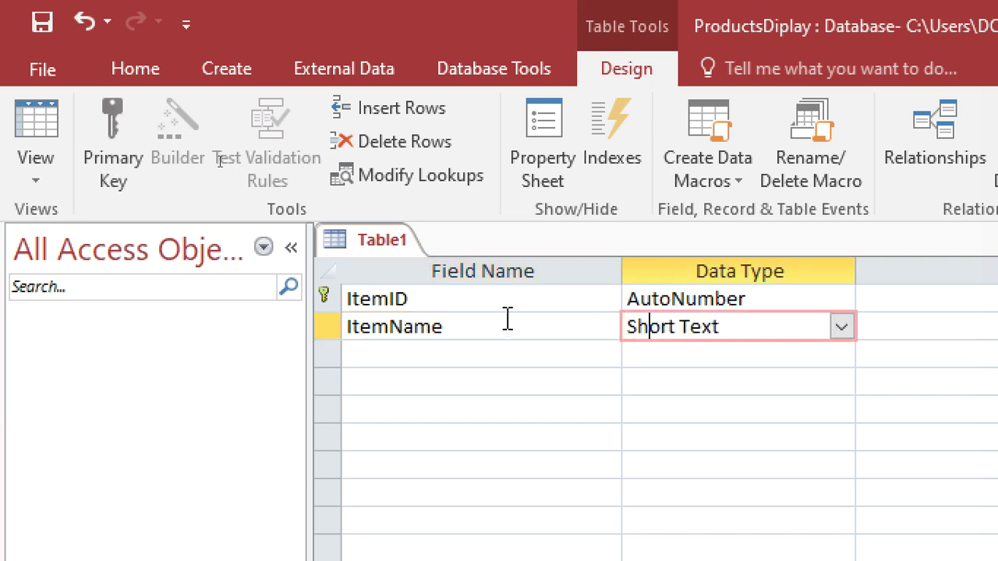
Save the table under the name Items and close it
right_click(375, 242)
click(401, 265)
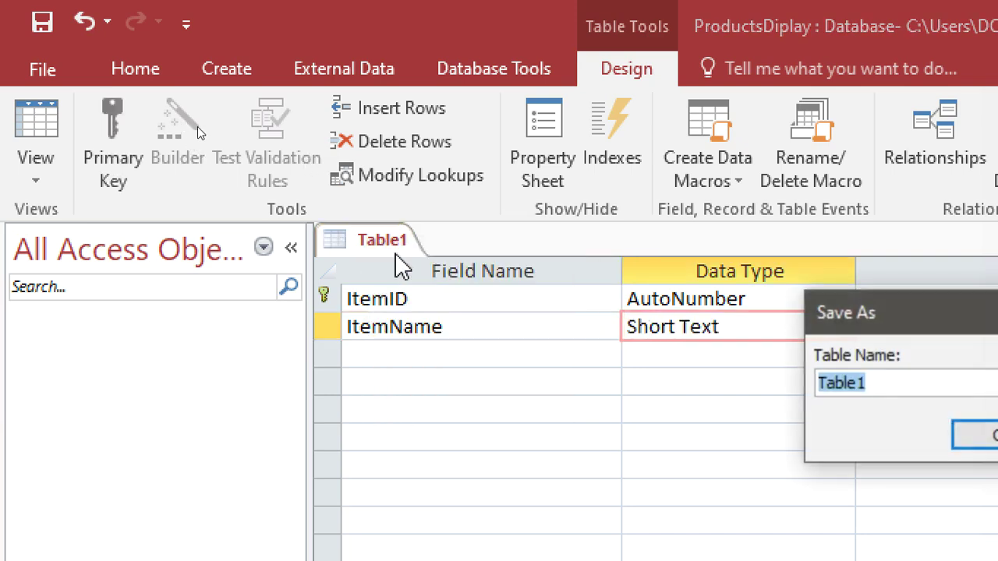
text(Items)
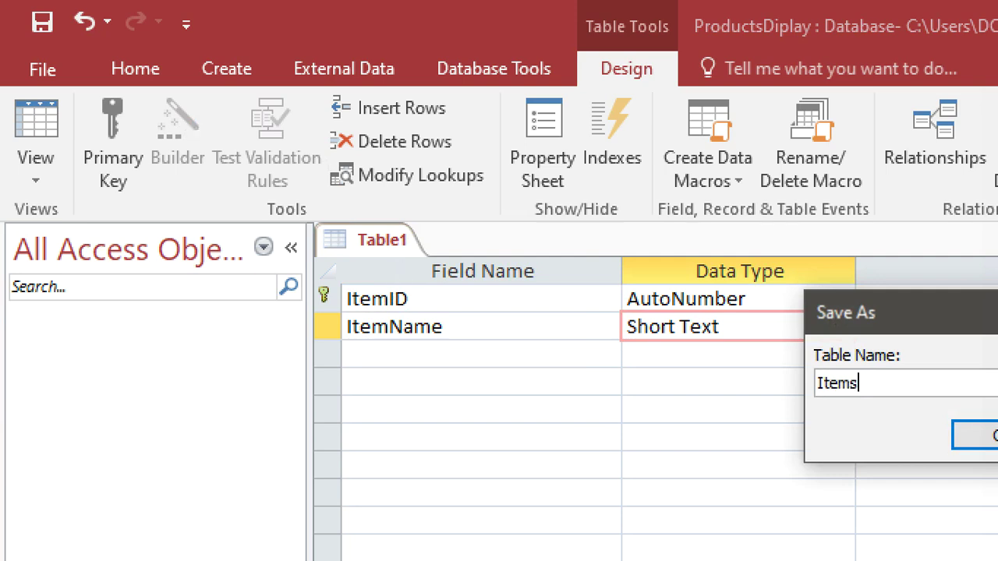
key(Return)
right_click(396, 255)
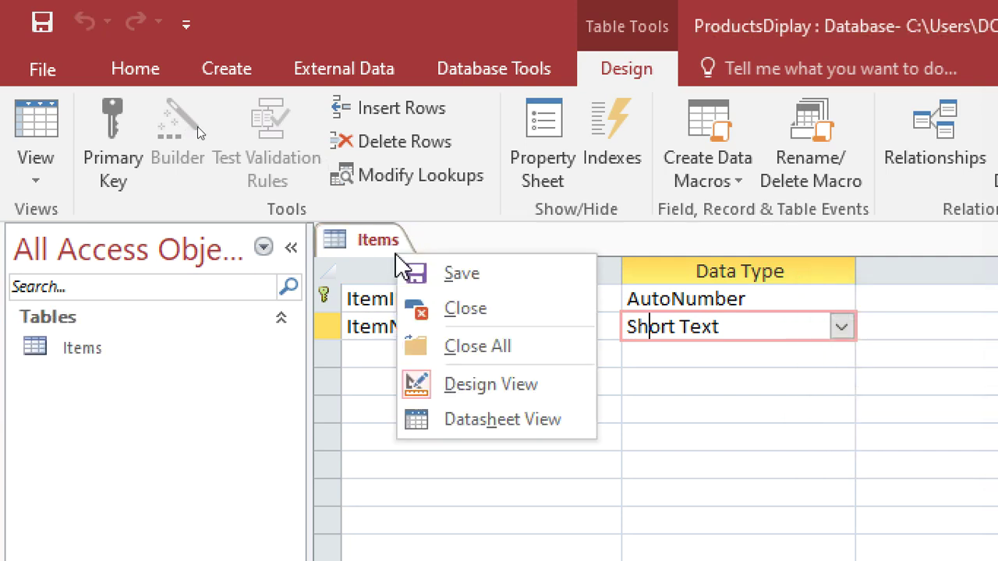
click(425, 309)
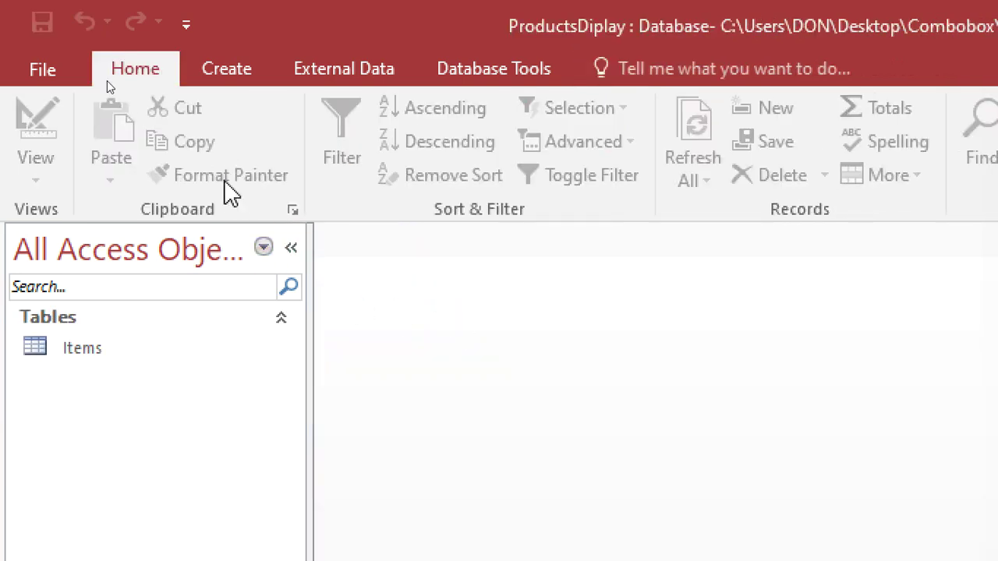
Start a second table in Design View with an AutoNumber field OrderID as its primary key
click(227, 73)
click(221, 138)
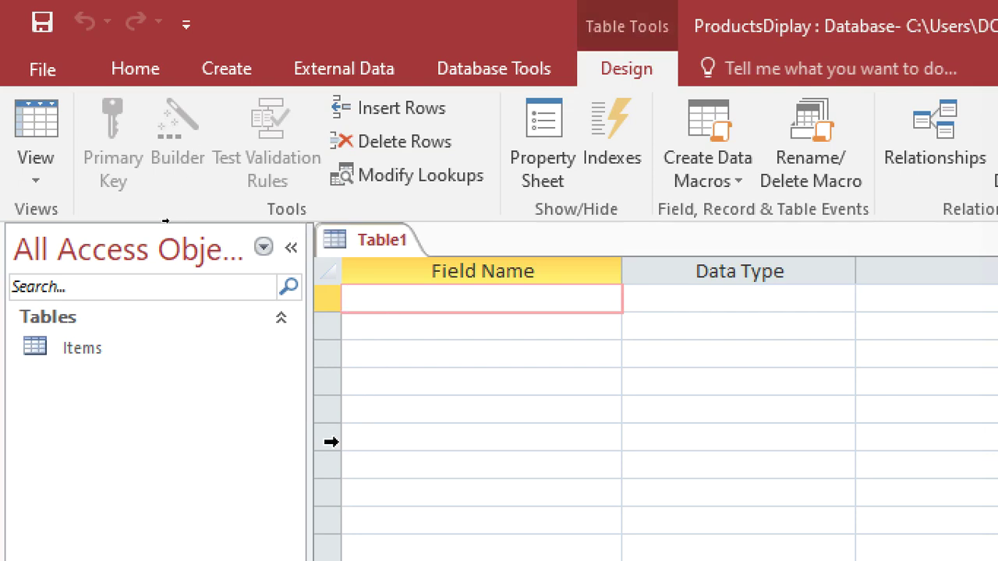
text(OrderID)
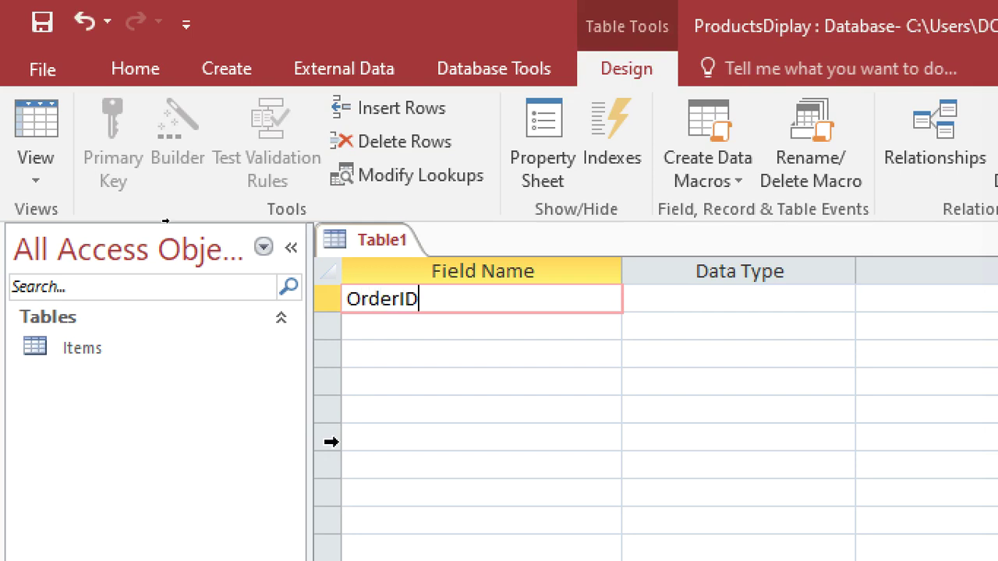
click(641, 304)
text(AutoNumber)
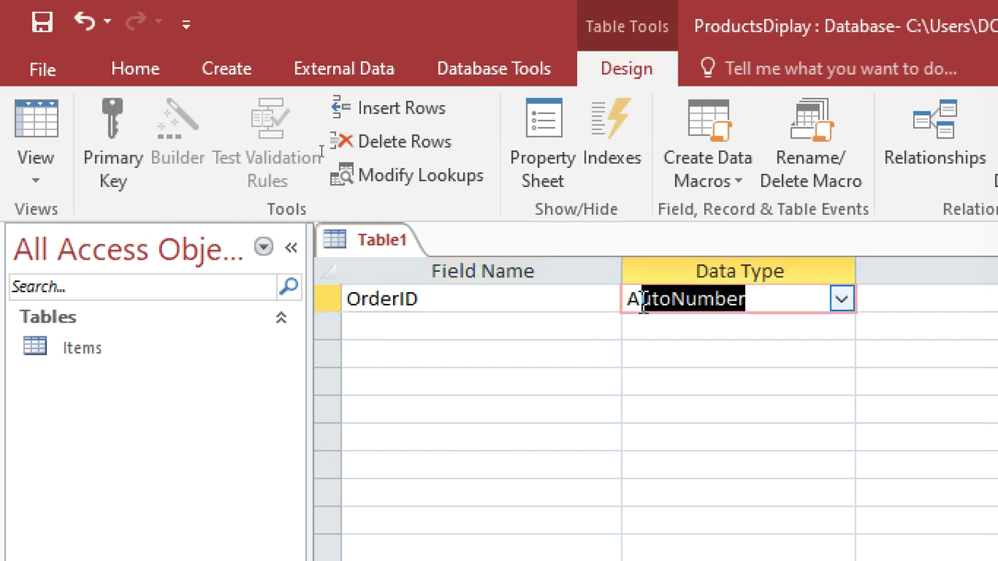
right_click(643, 304)
click(647, 330)
Add an ItemID field with the Number data type below OrderID
click(558, 326)
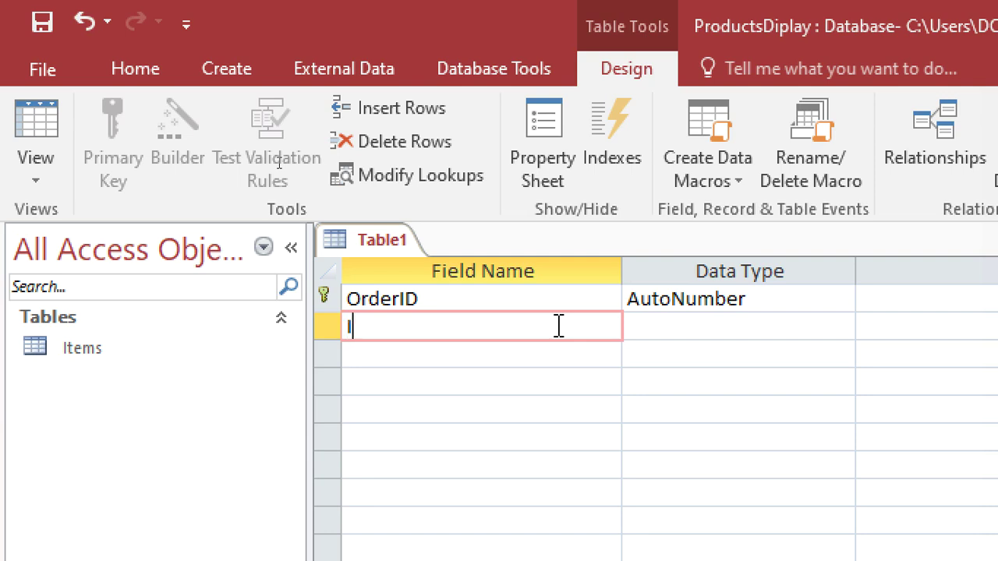
text(ItemID)
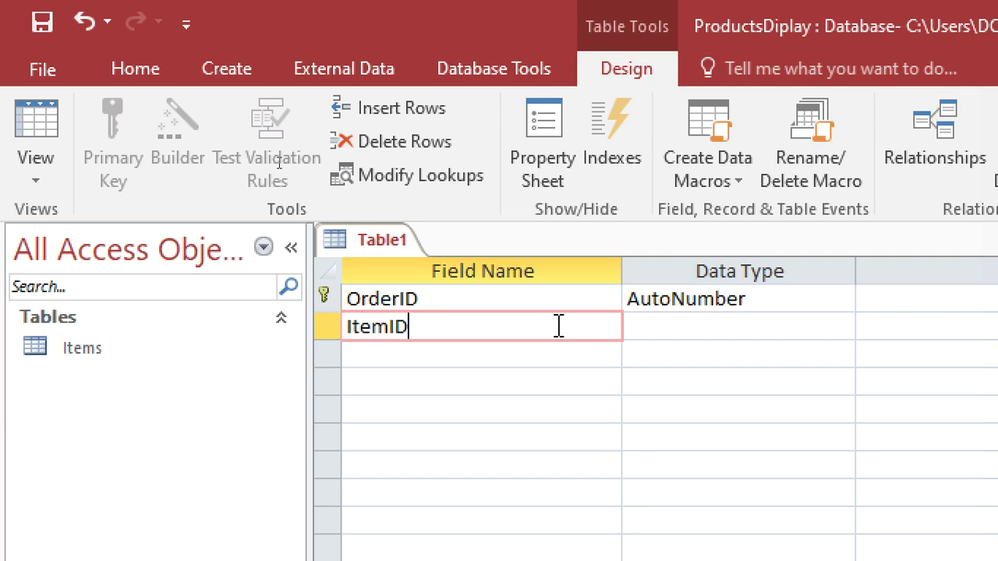
key(Tab)
text(Currency)
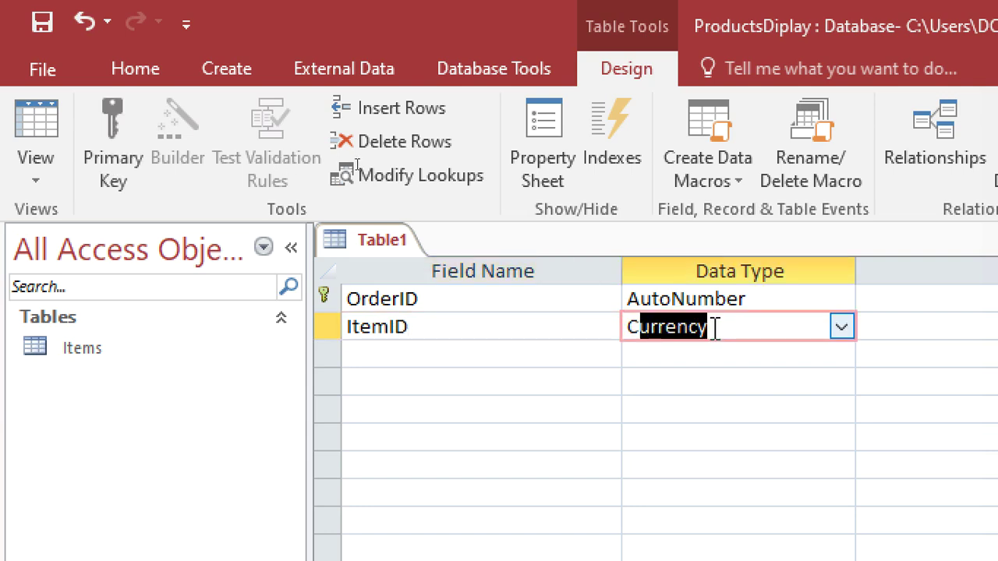
key(BackSpace)
key(BackSpace)
key(BackSpace)
key(BackSpace)
key(BackSpace)
key(BackSpace)
key(BackSpace)
key(BackSpace)
key(BackSpace)
text(A)
key(BackSpace)
key(BackSpace)
text(Number)
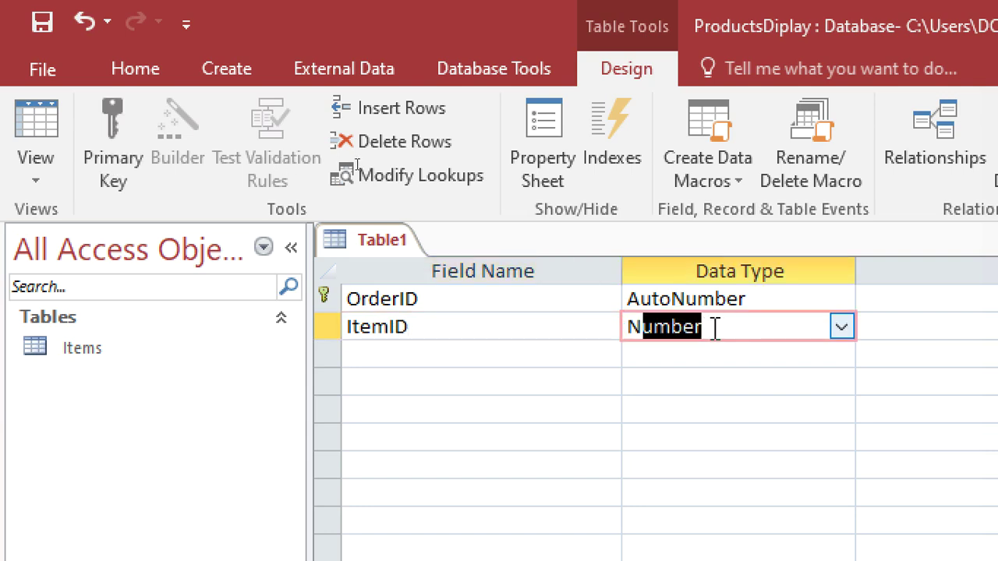
click(491, 348)
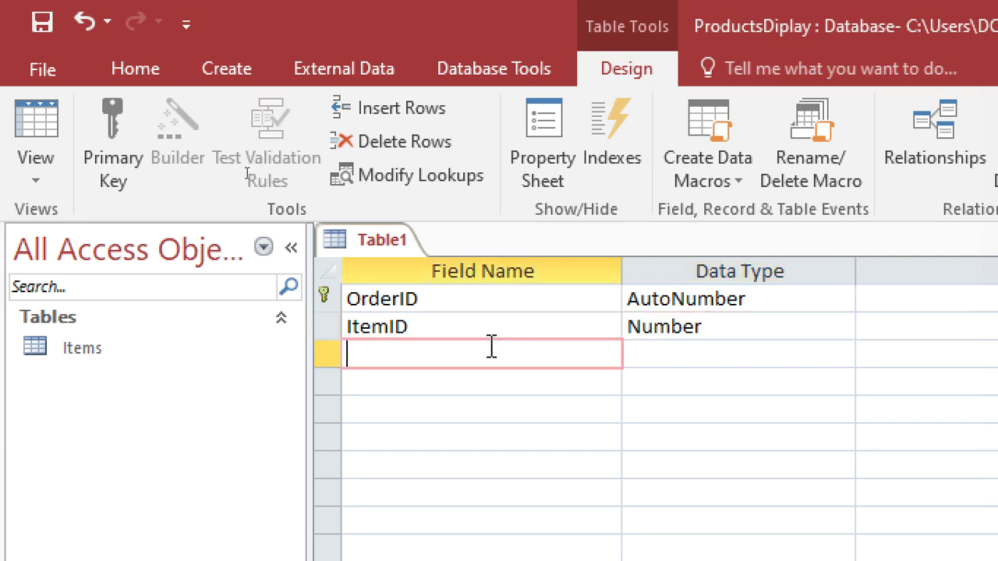
text(pRI)
key(BackSpace)
key(BackSpace)
key(BackSpace)
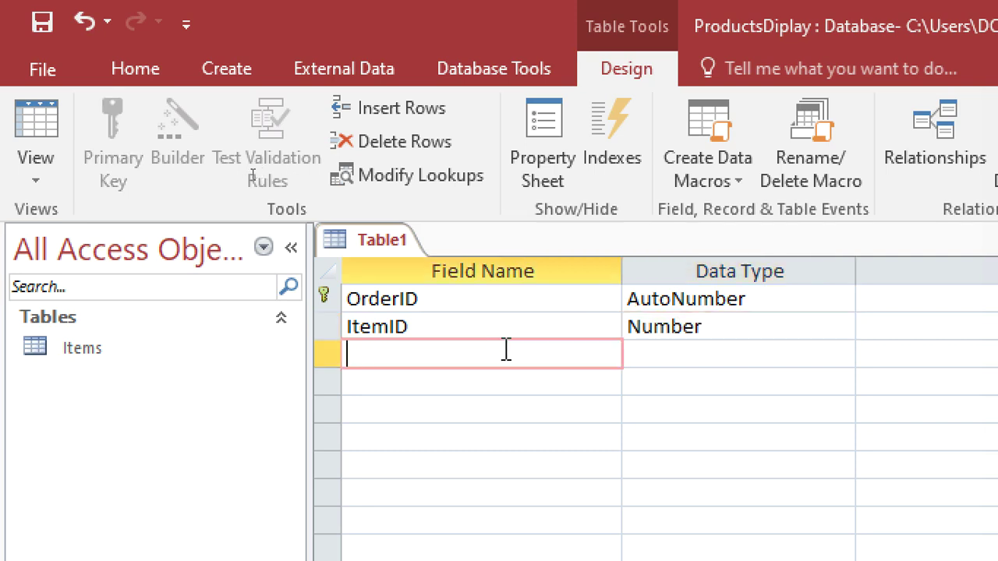
Add a Price field below ItemID and set its data type to Currency
right_click(538, 483)
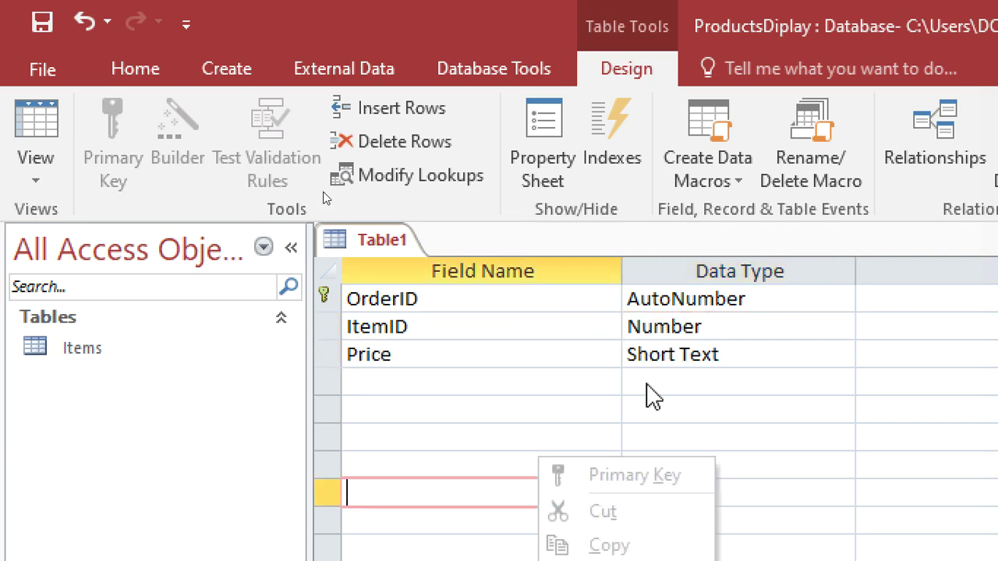
click(646, 352)
click(647, 352)
text(currency)
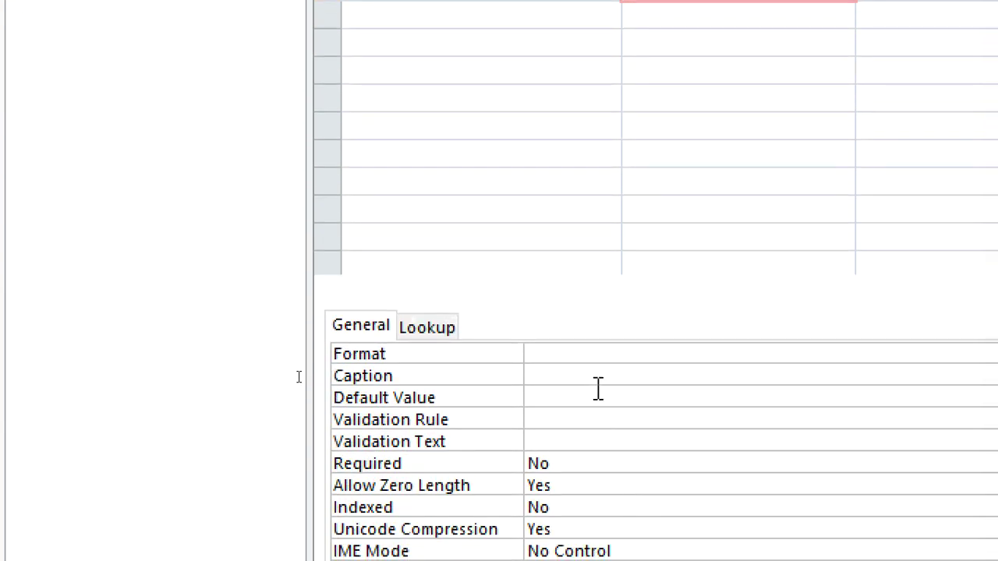
Set the Price field's Format property to the custom currency format "KSHS "#,###.00
click(578, 349)
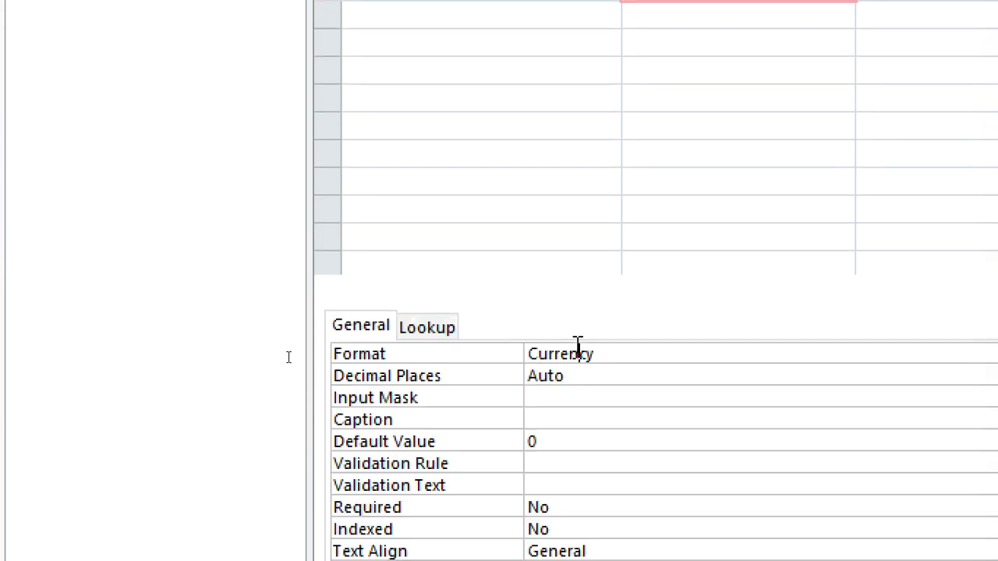
double_click(577, 348)
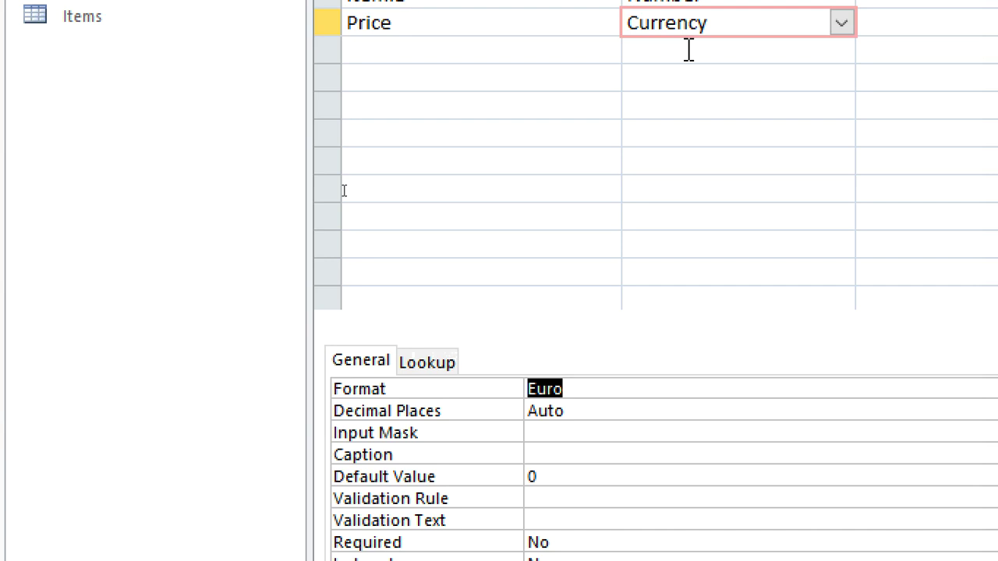
text(@)
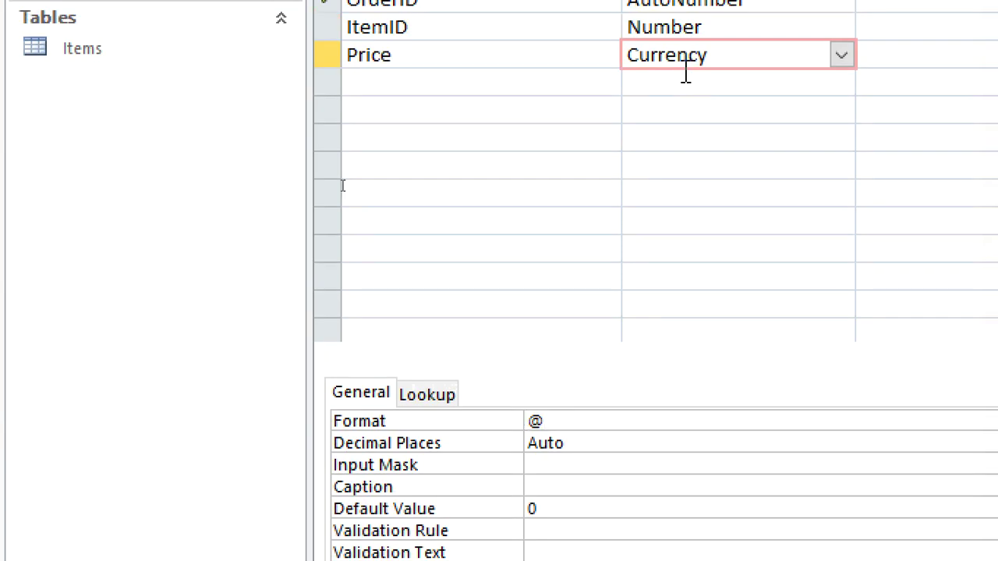
text(KSHS" #)
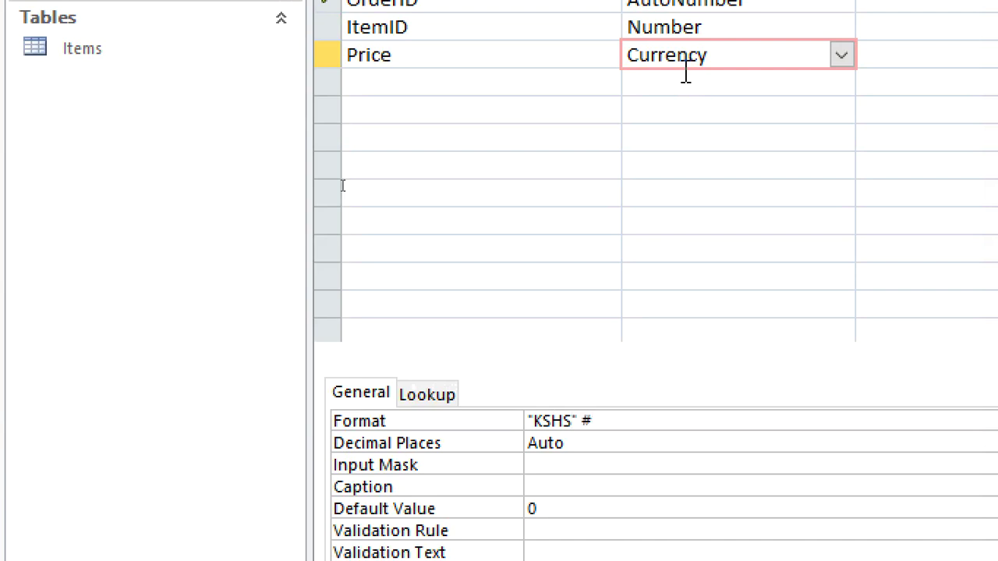
text(,###.00)
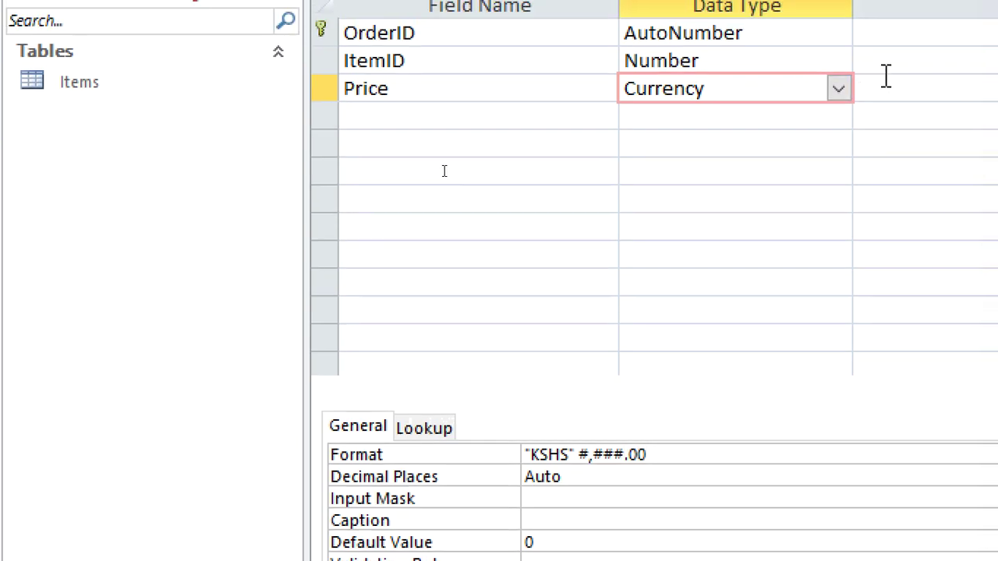
Enter KSHS 5,000.00 as the description of the Price field to illustrate its format
click(906, 51)
text(KSHS)
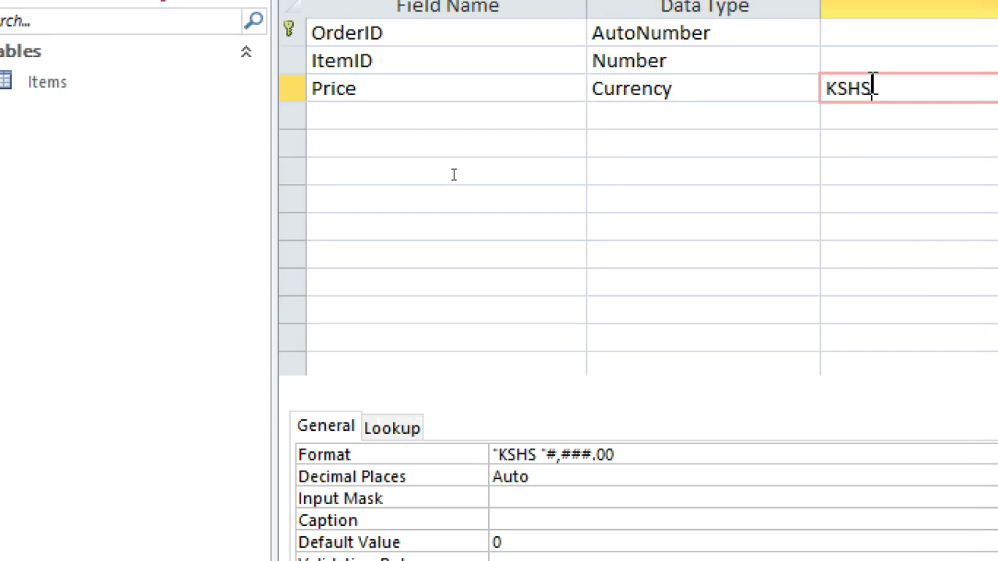
text( 5,000.00)
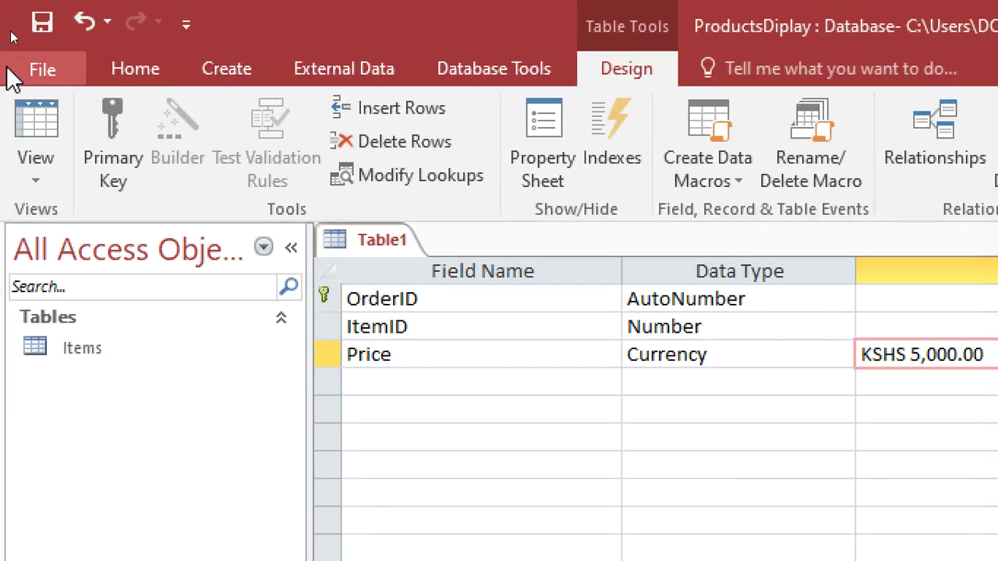
Save the table under the name Prices and close it
click(42, 23)
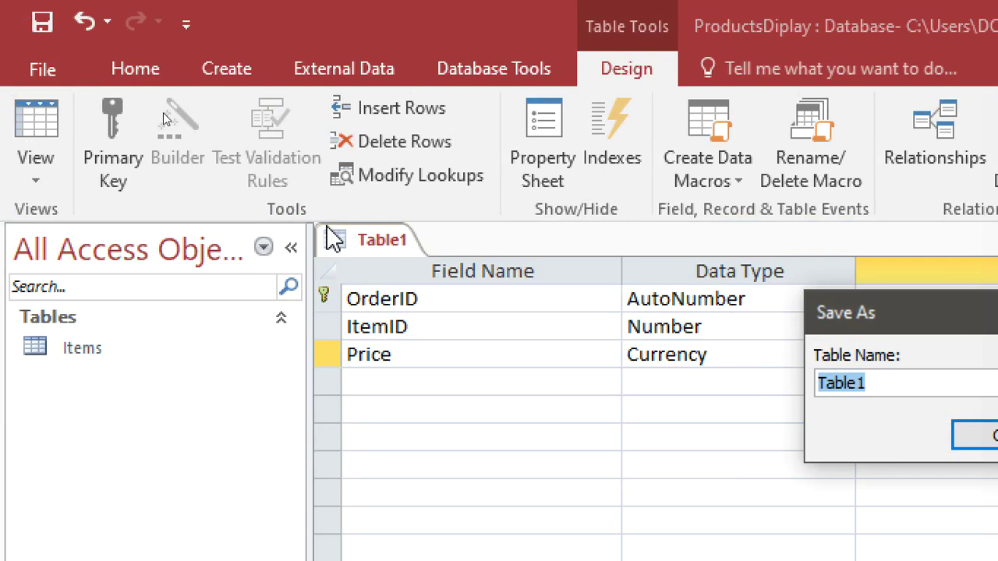
text(pR)
key(BackSpace)
key(BackSpace)
key(BackSpace)
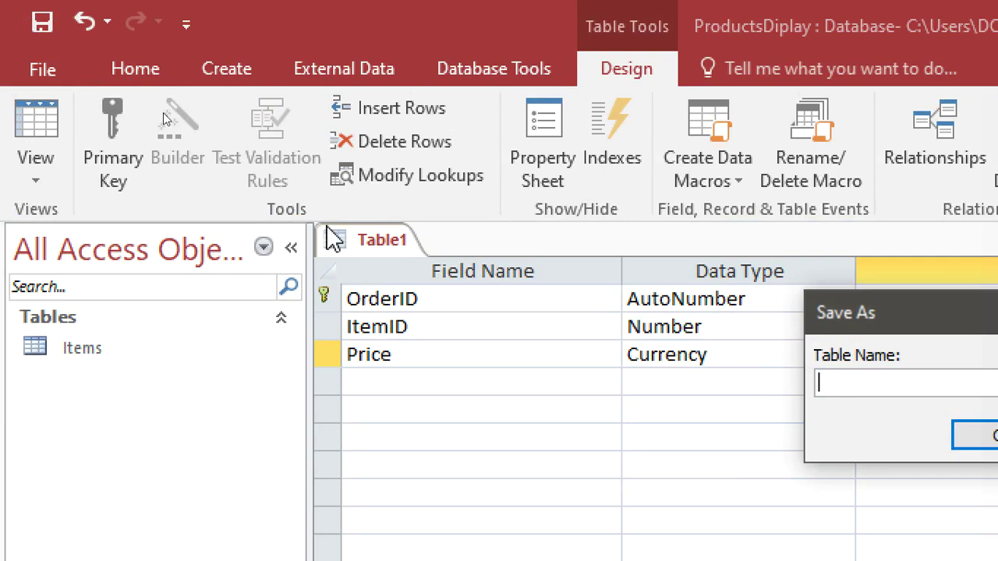
text(Prices)
key(Return)
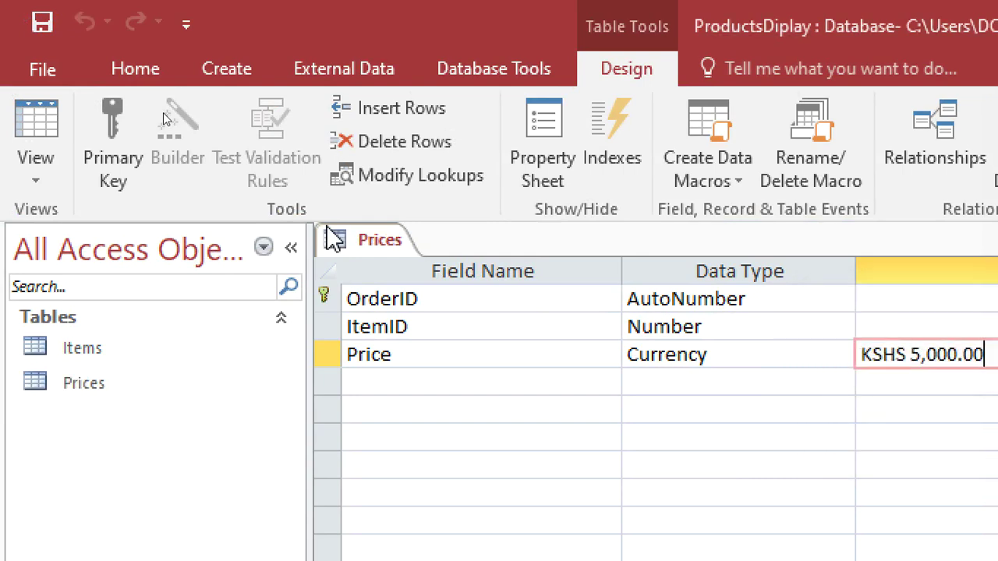
right_click(335, 242)
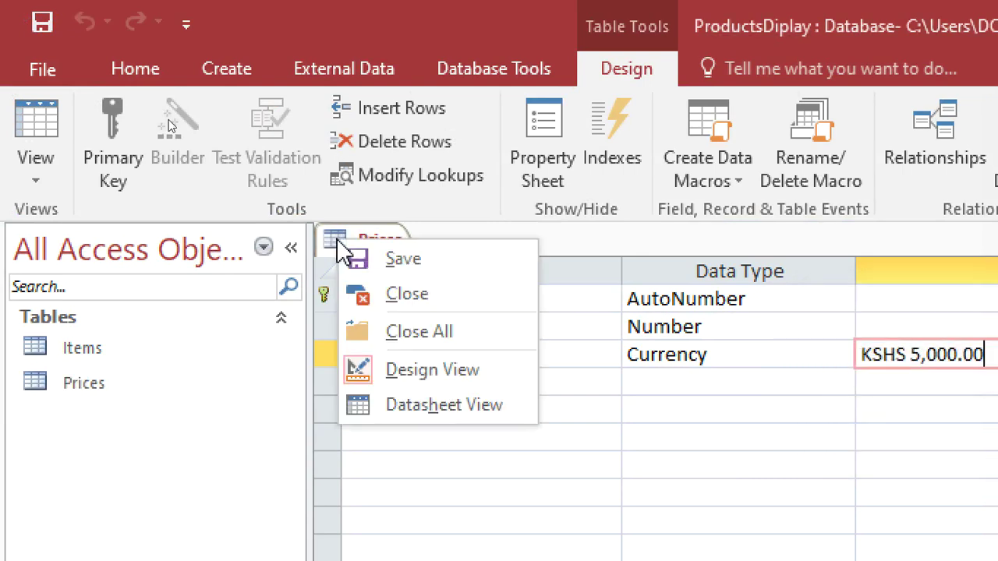
click(388, 293)
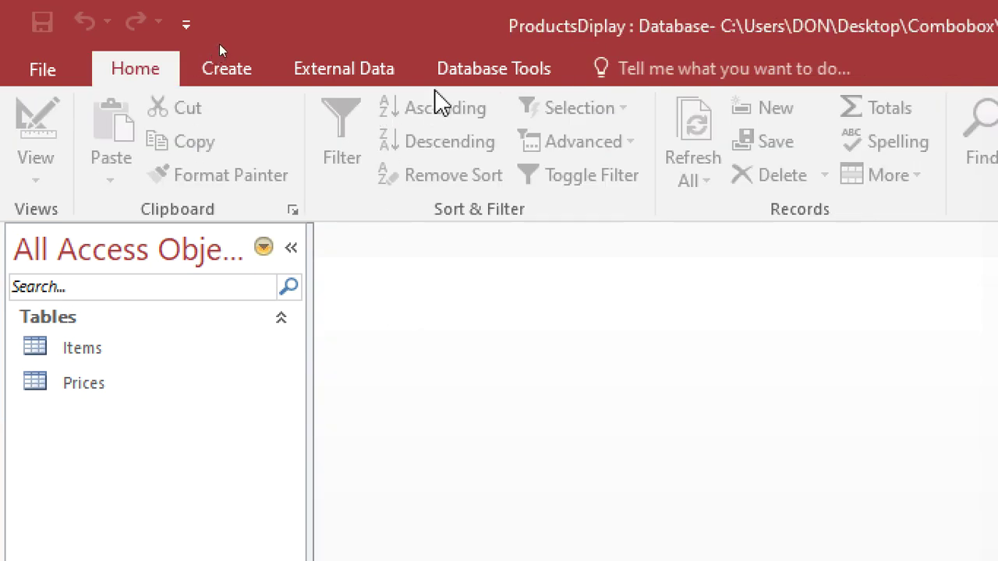
Open the database's Relationships layout and add the Items and Prices tables to it
click(453, 75)
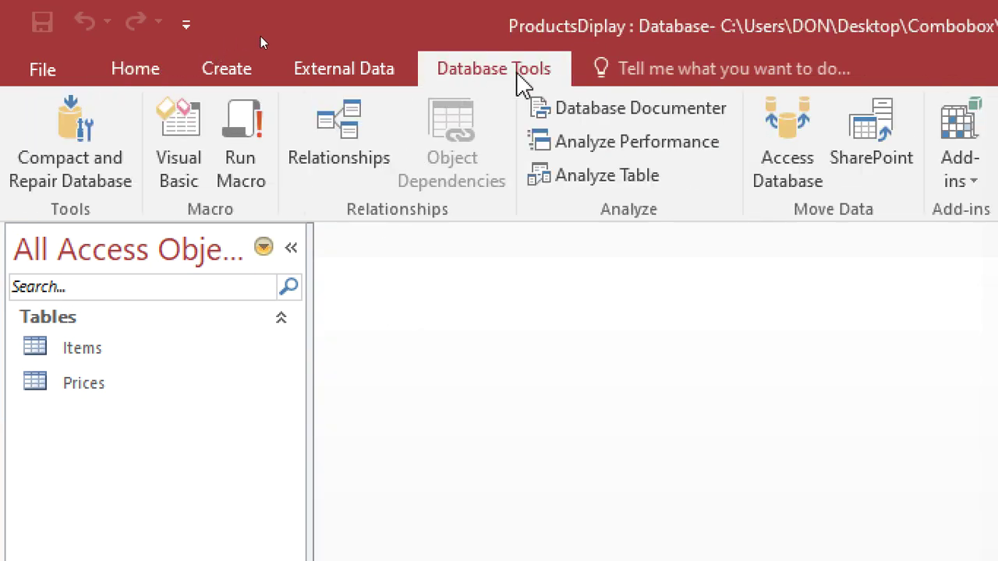
click(341, 145)
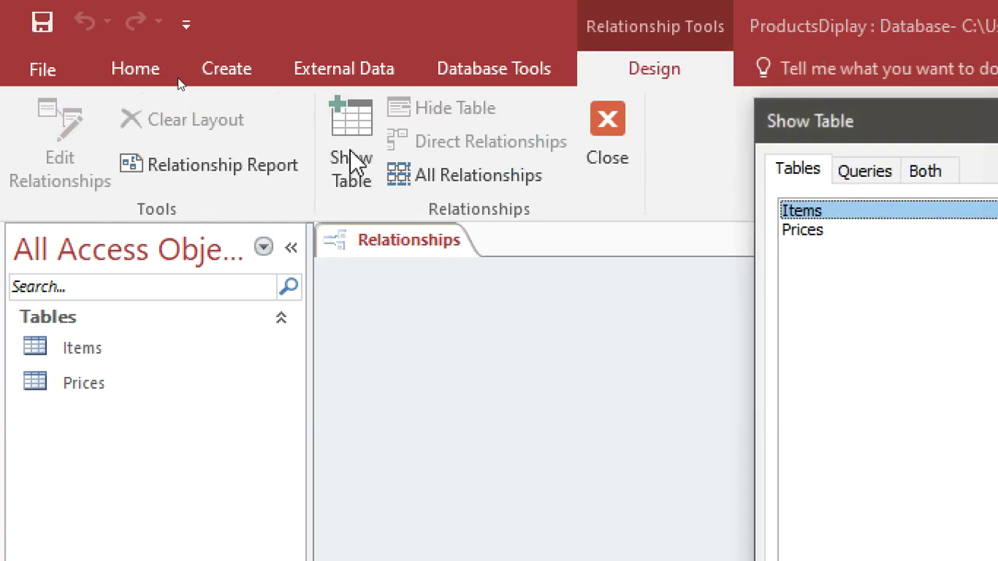
double_click(807, 211)
double_click(807, 230)
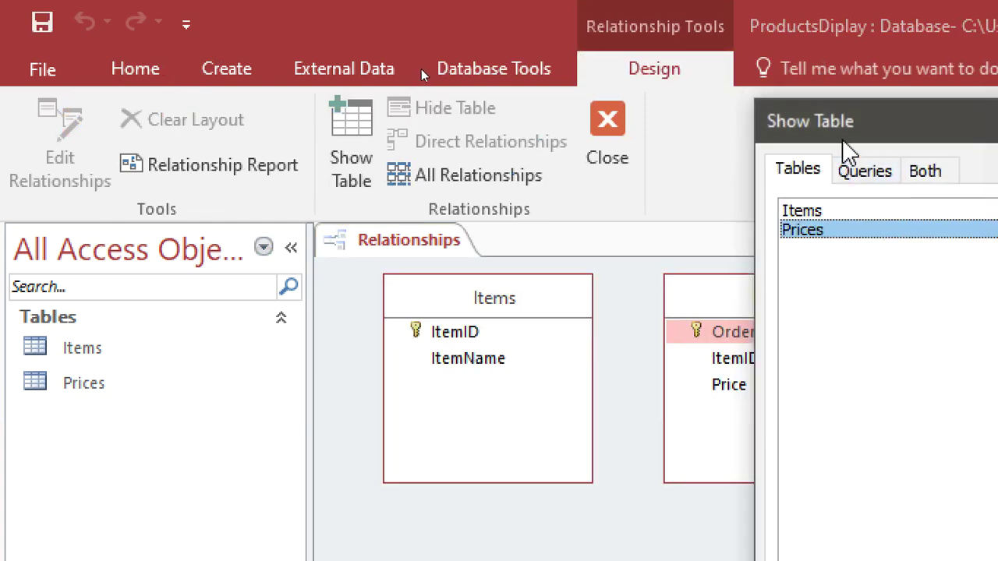
drag(844, 145, 337, 133)
click(739, 122)
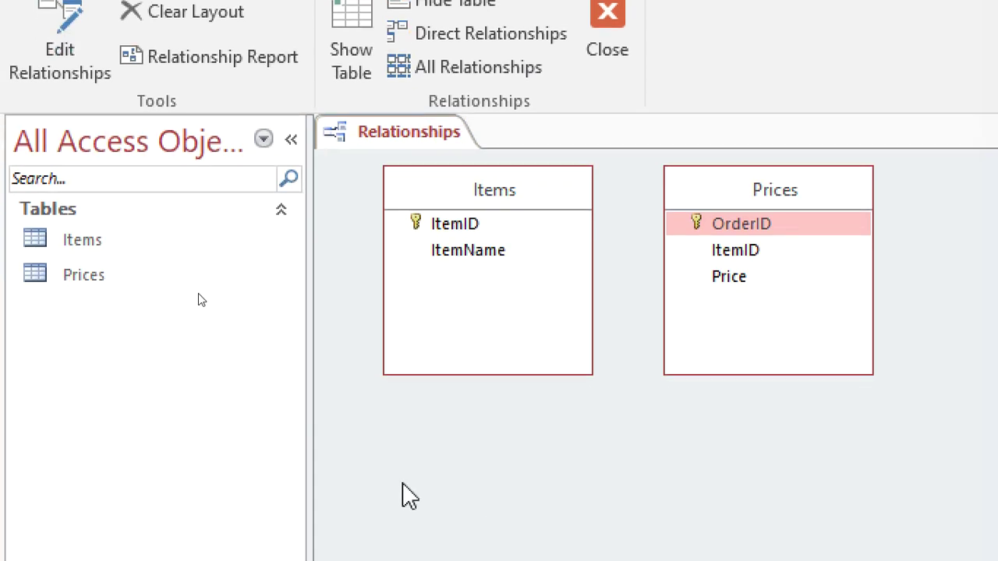
Relate ItemID in Items to ItemID in Prices, enforcing referential integrity with cascading updates and deletes, and close the layout with its changes saved
drag(461, 338, 653, 378)
drag(653, 269, 733, 261)
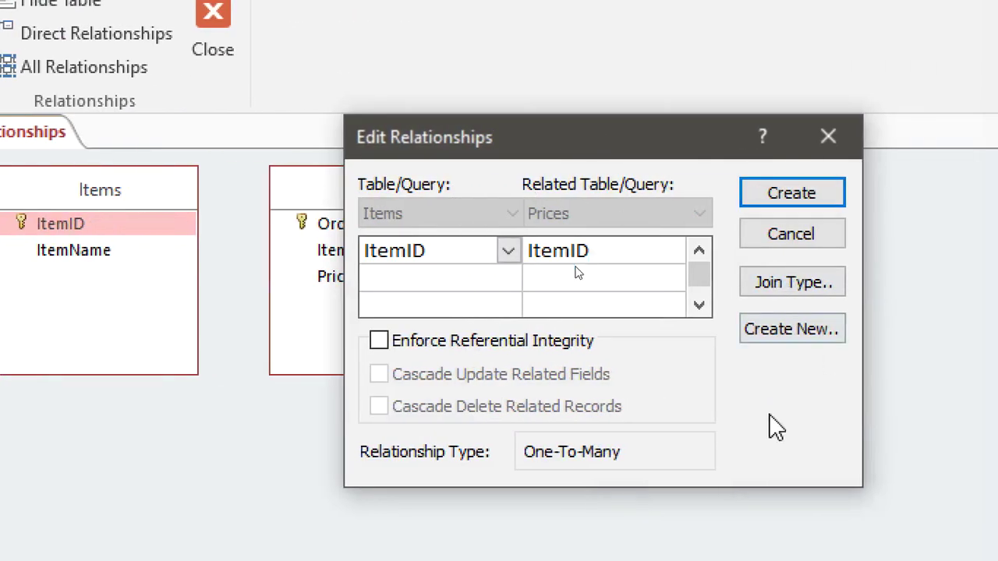
click(407, 348)
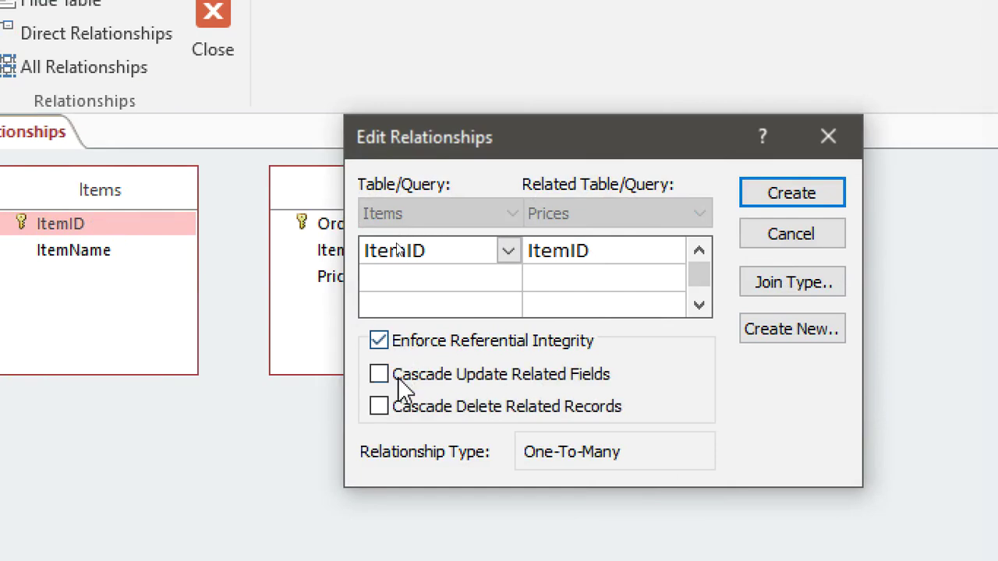
click(402, 376)
click(406, 407)
click(784, 199)
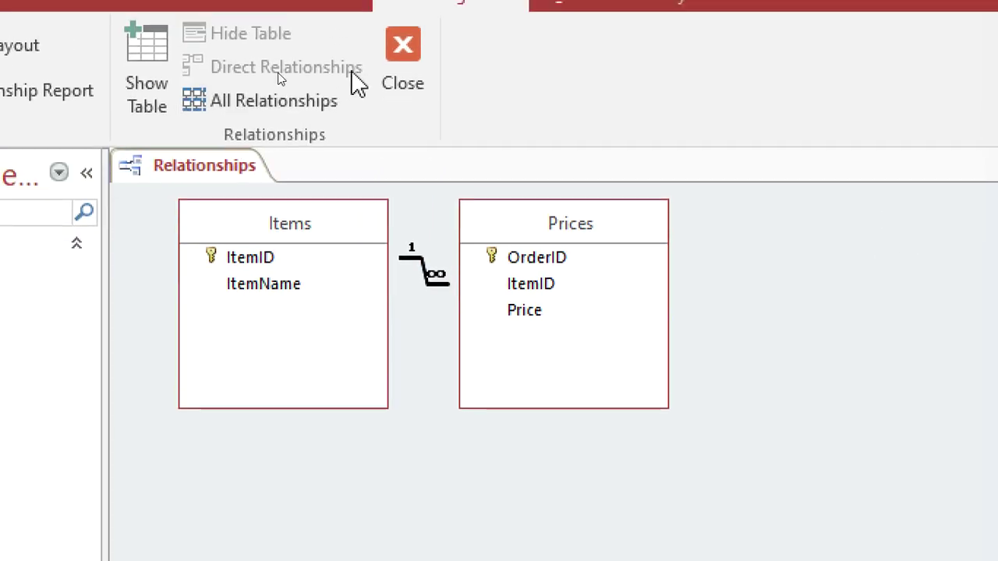
click(335, 31)
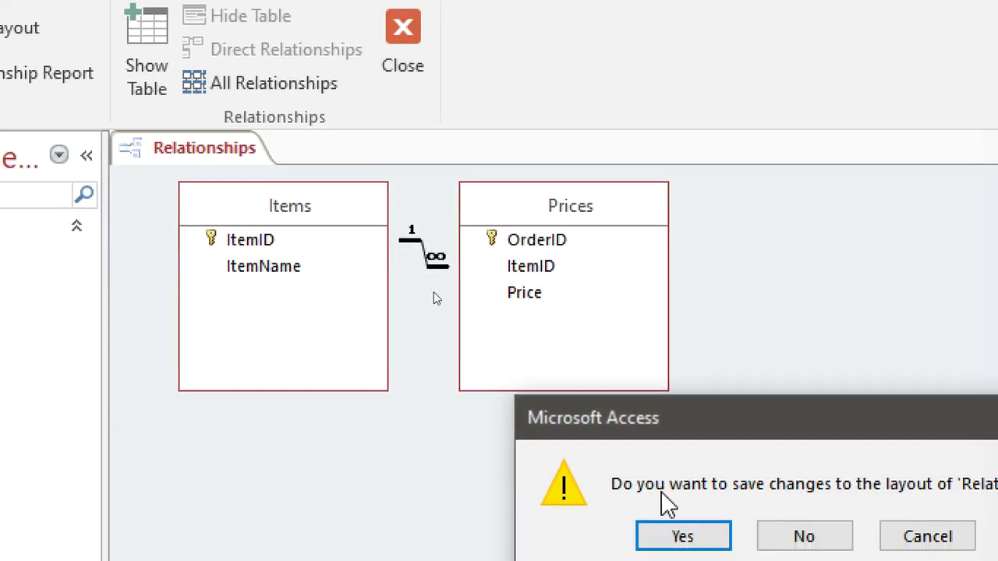
click(684, 536)
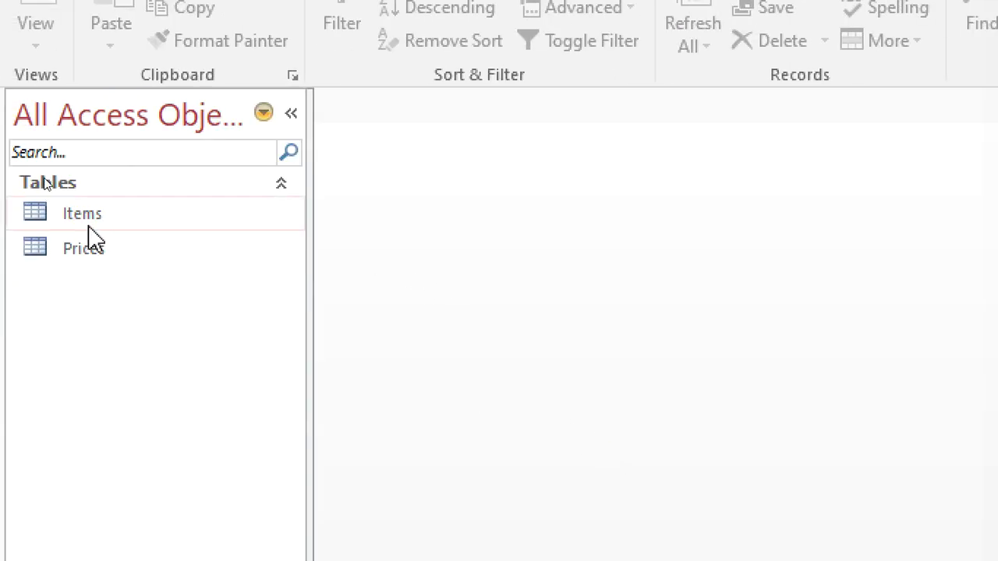
Open the Items table and enter APPLE as the item name of the first record
double_click(88, 216)
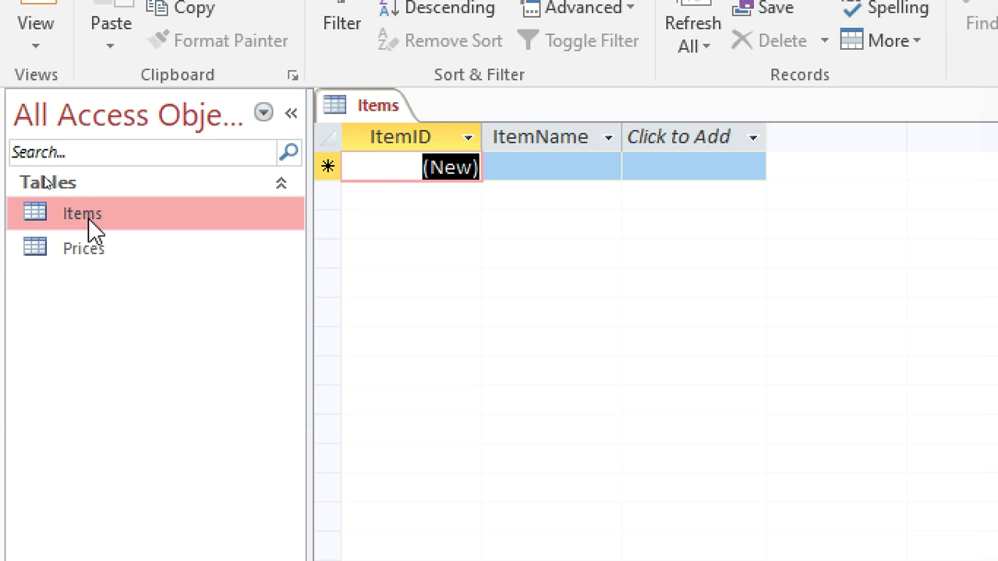
click(505, 166)
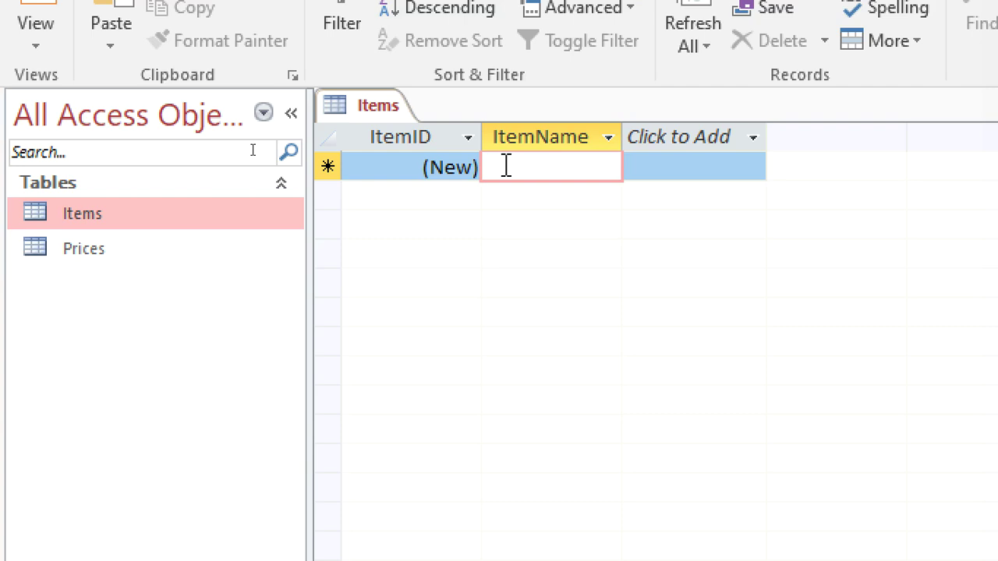
text(ap)
key(BackSpace)
key(BackSpace)
text(AP)
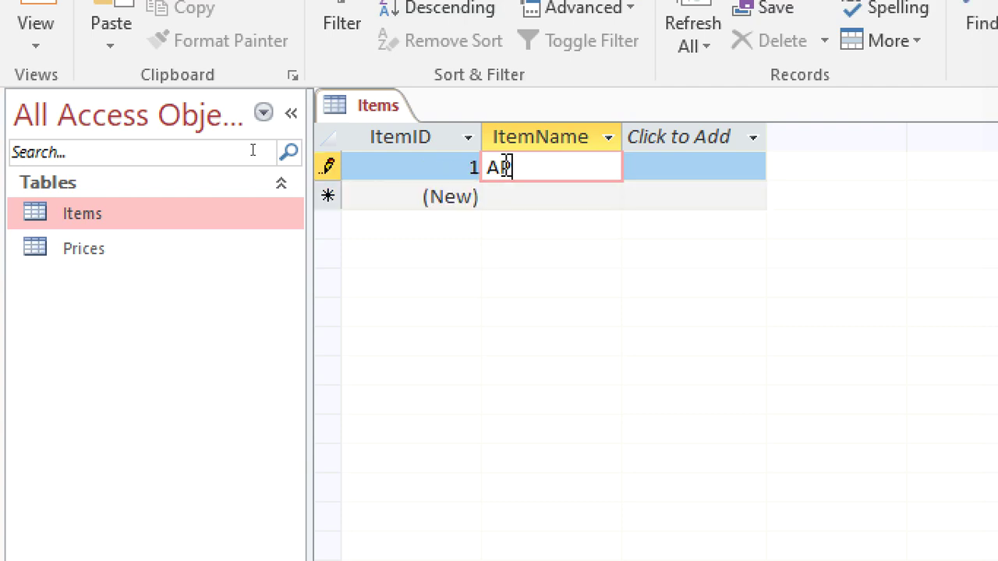
text(PLE)
key(Down)
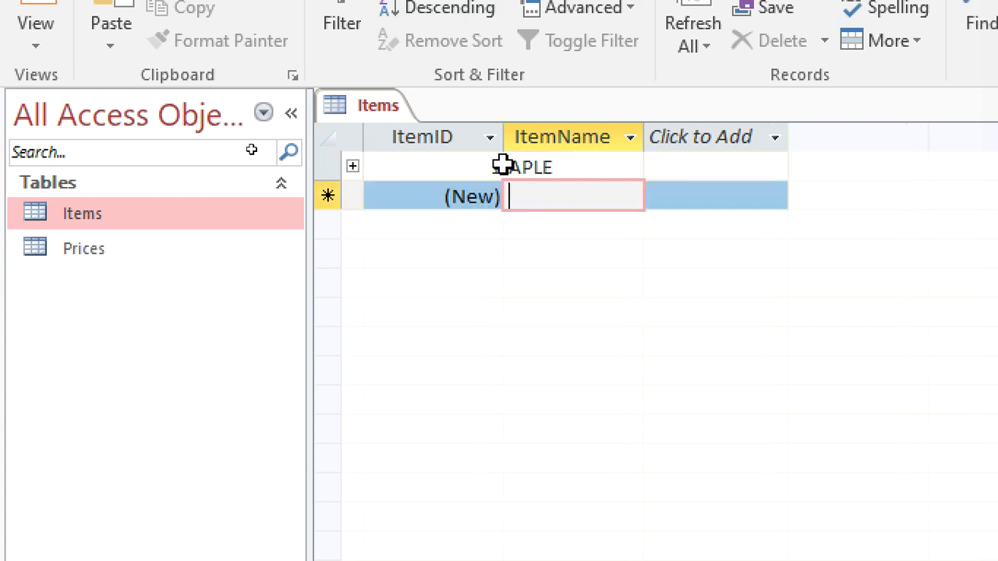
click(507, 166)
text(P)
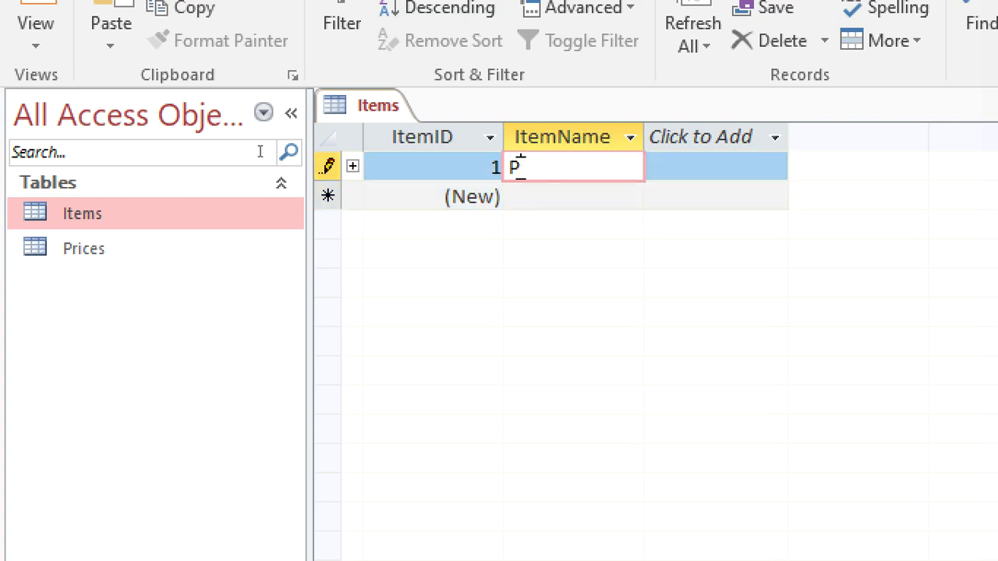
text(PP)
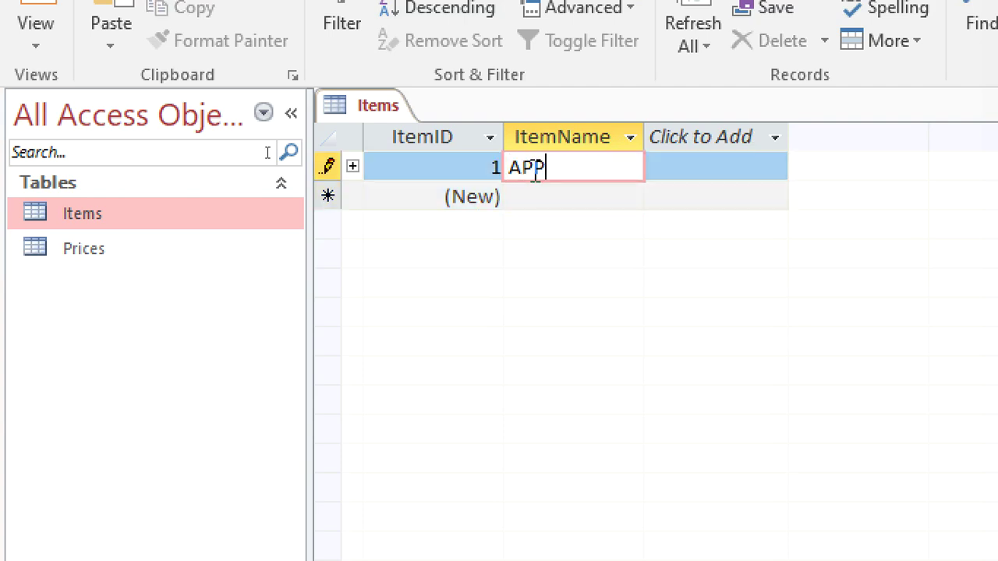
text(;E)
key(BackSpace)
key(BackSpace)
text(LE)
key(Down)
Add four more records to the Items table with the item names ORANGES, BANANA, LEMON and PINEAPLE
text(ORANGES)
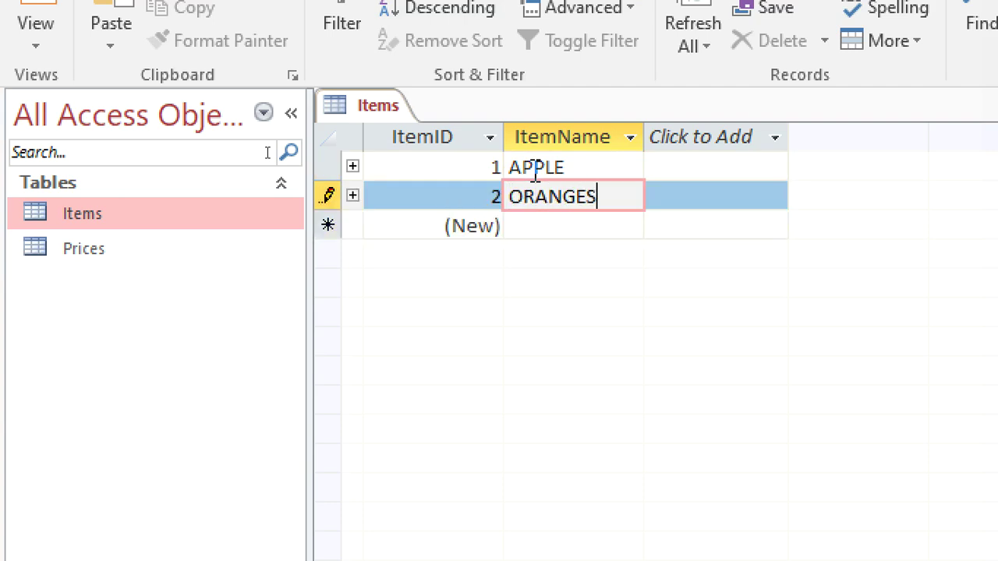
key(Down)
text(BANAA)
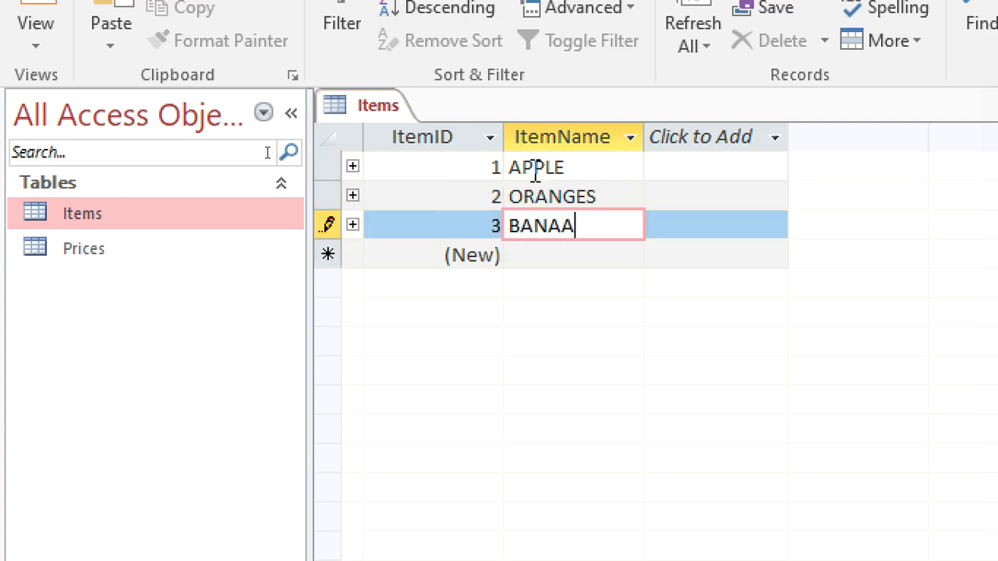
key(BackSpace)
text(NA)
key(Down)
text(L)
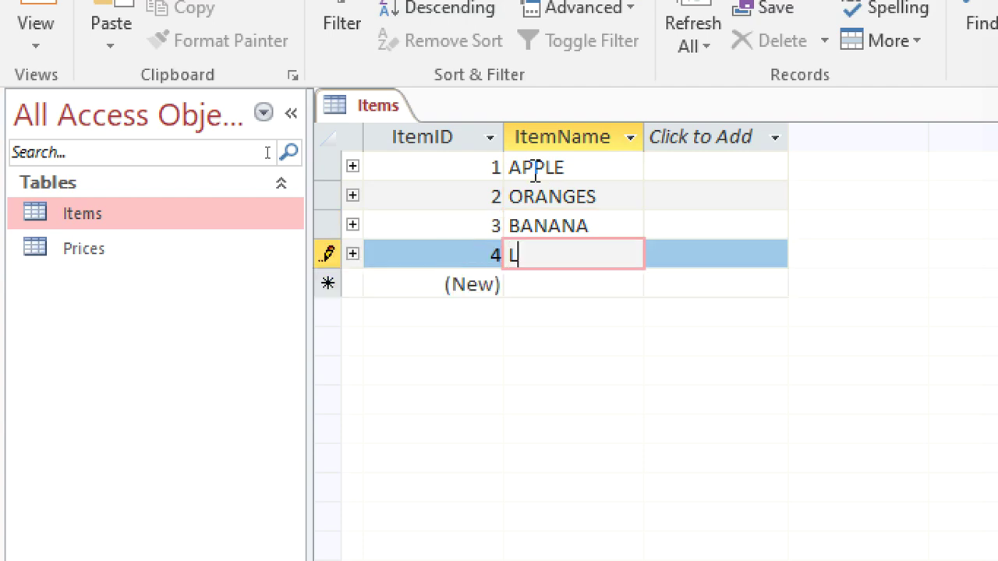
text(EMON)
key(Down)
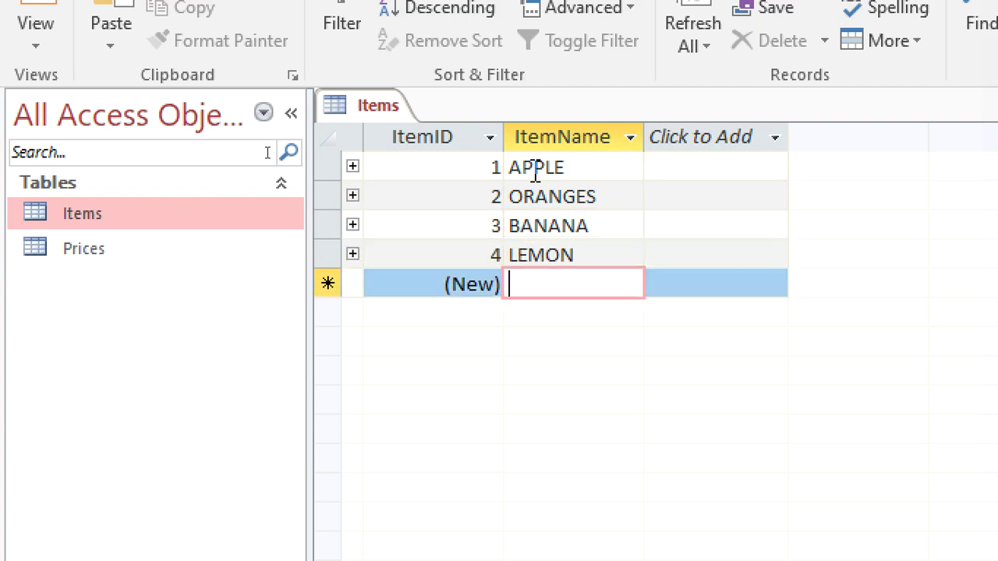
text(PINEA)
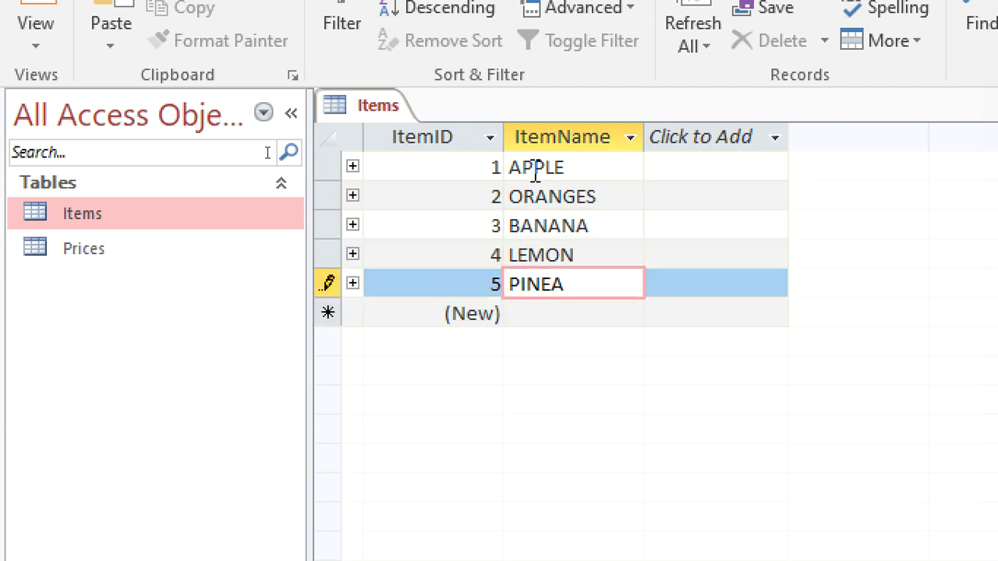
text(PLE)
key(Down)
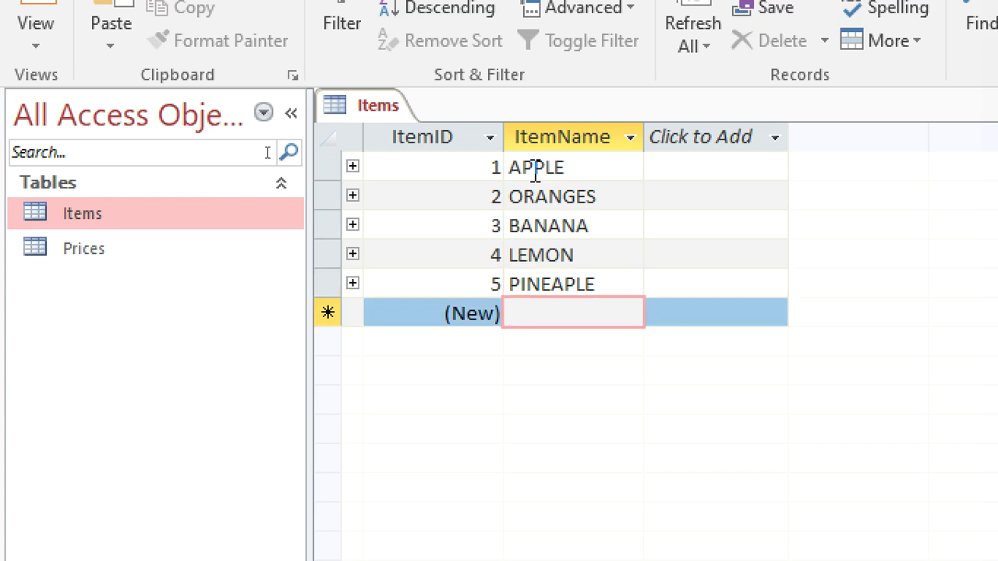
Add PAW PAW as the sixth item name in the Items table, then save and close the table
text(PAW PAW)
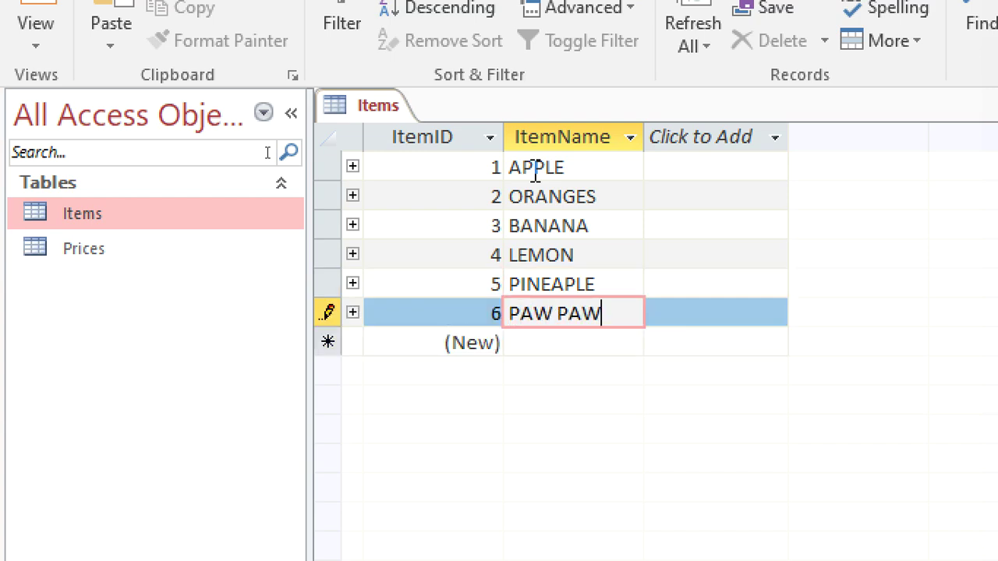
right_click(385, 104)
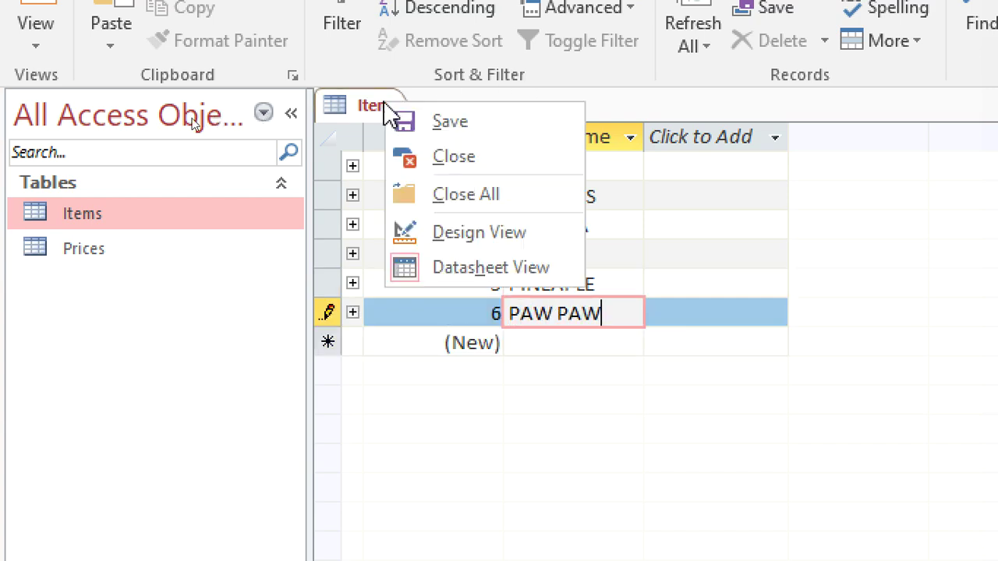
click(398, 122)
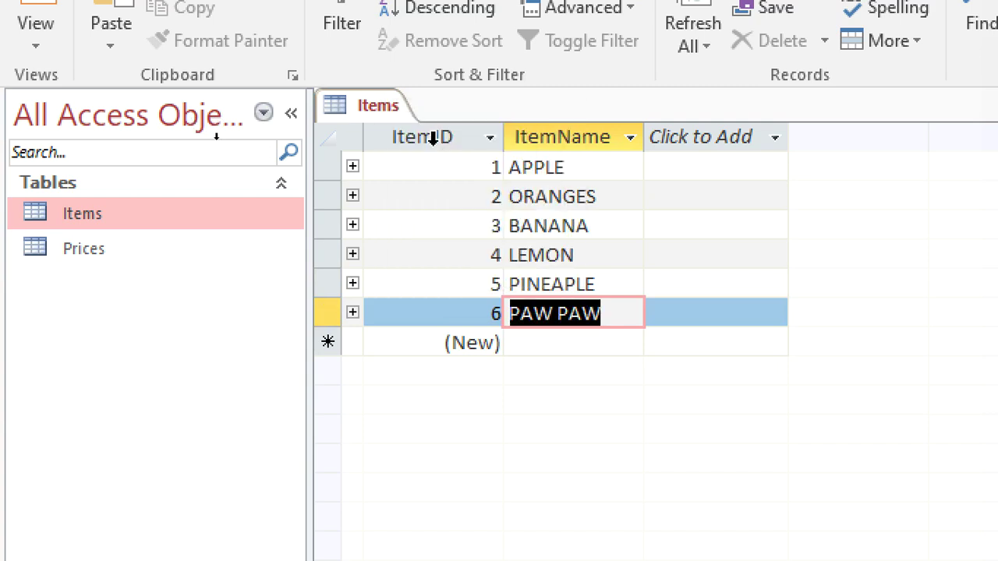
right_click(390, 111)
click(452, 206)
Open the Prices table and place the cursor in the new record's ItemID field
double_click(125, 254)
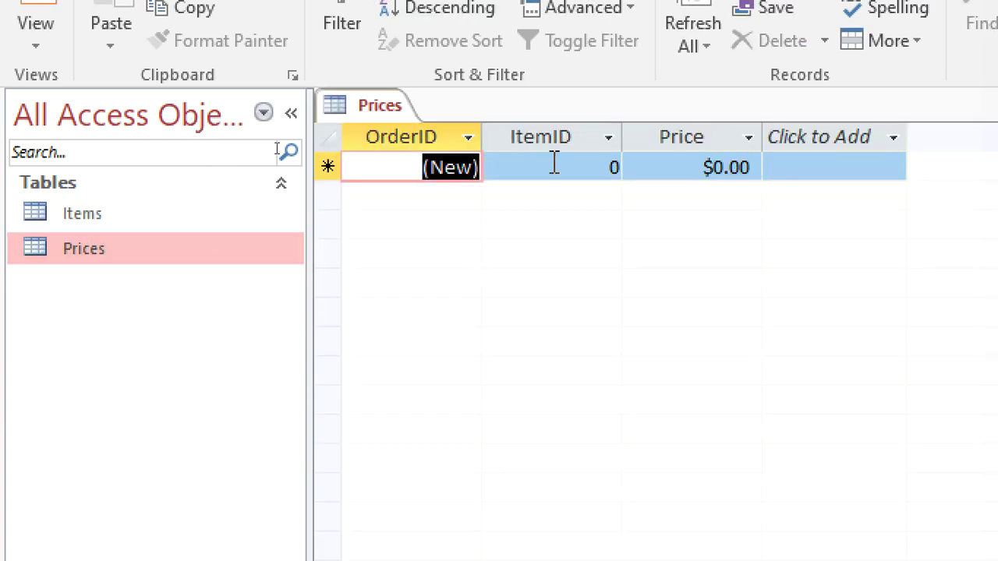
click(606, 163)
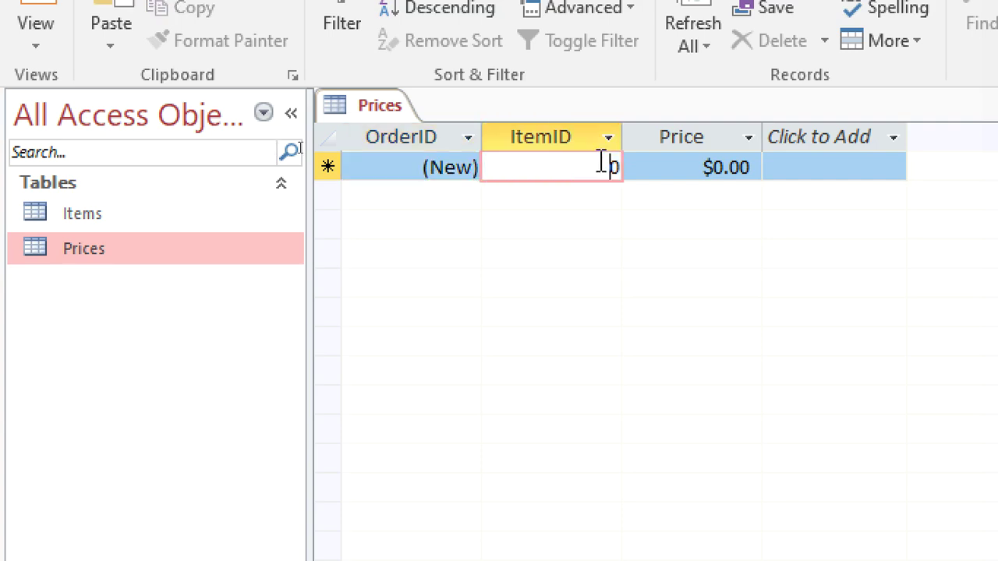
text(1)
key(Return)
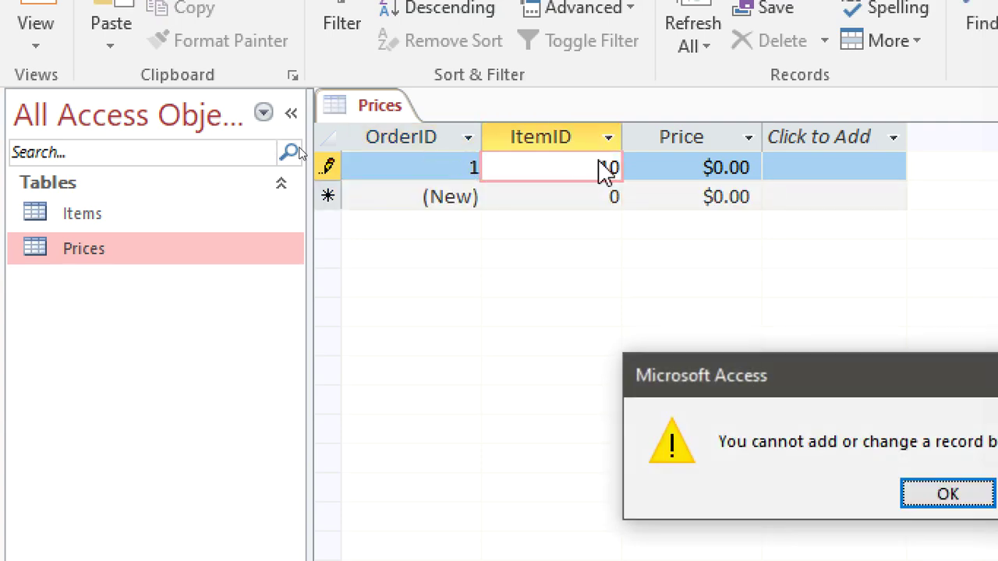
key(Escape)
key(Escape)
Add six records to the Prices table with ItemID values 1, 2, 3, 4, 5 and 6
text(1)
key(Down)
text(2)
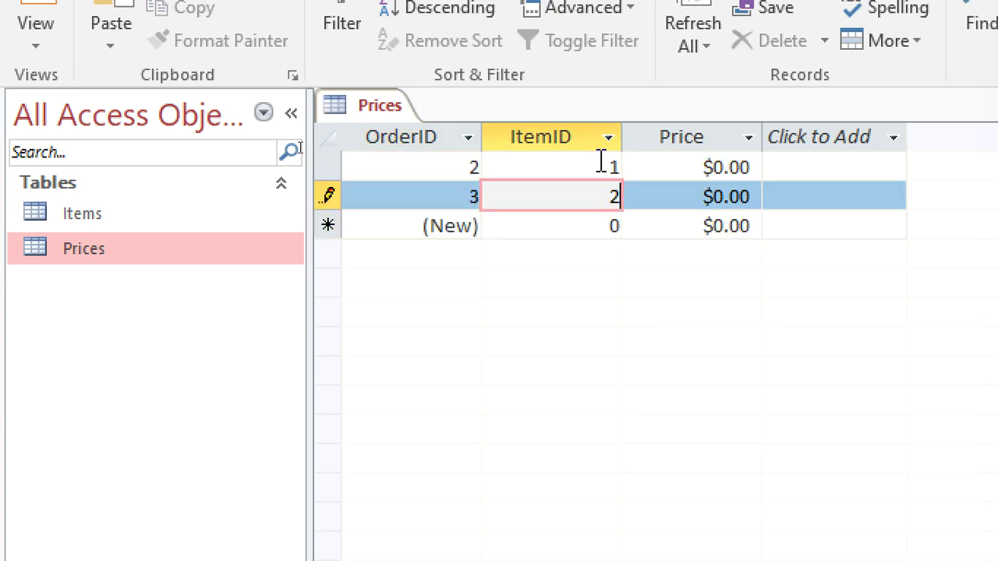
key(Down)
text(3)
key(Down)
text(4)
key(Down)
text(56)
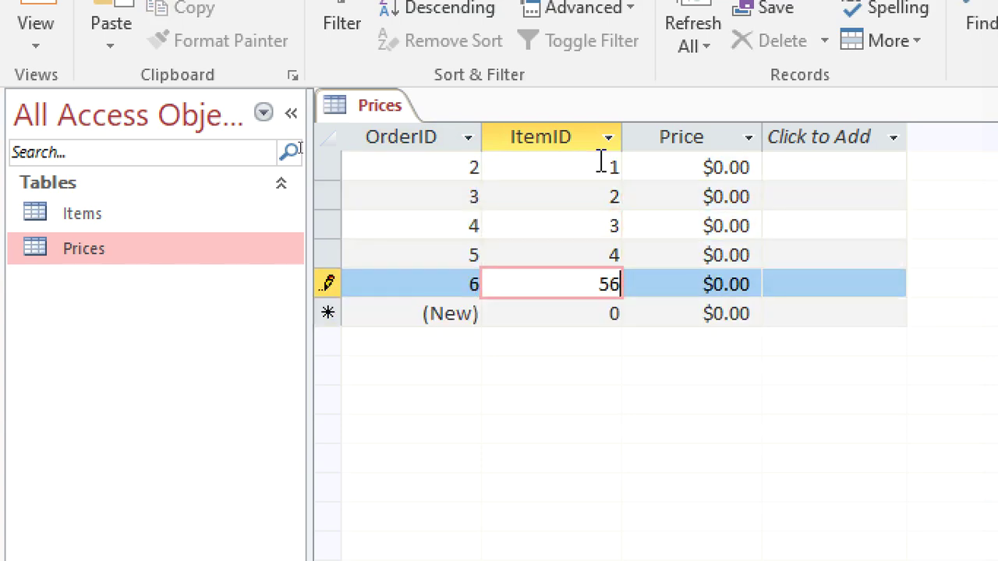
key(BackSpace)
key(Down)
text(6)
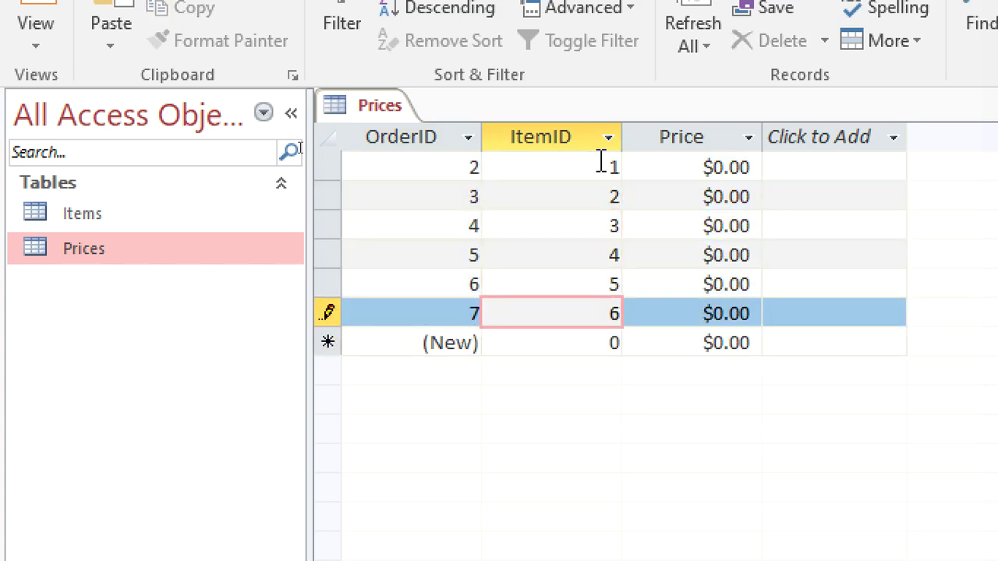
Enter the prices 100, 200, 850, 45, 230 and 100 for ItemIDs 1 to 6 in the Prices table
click(768, 167)
text(1)
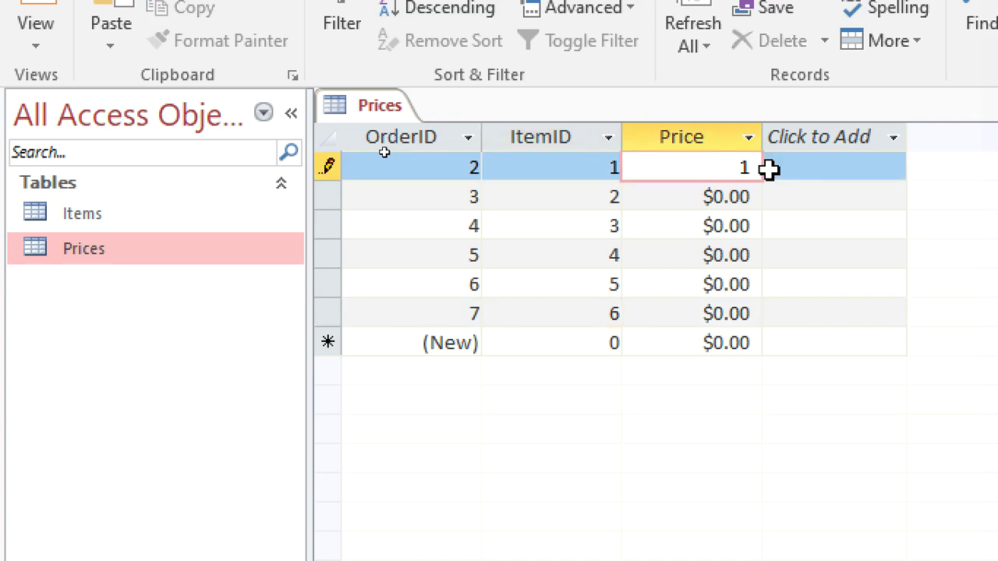
text(00)
key(Down)
text(200)
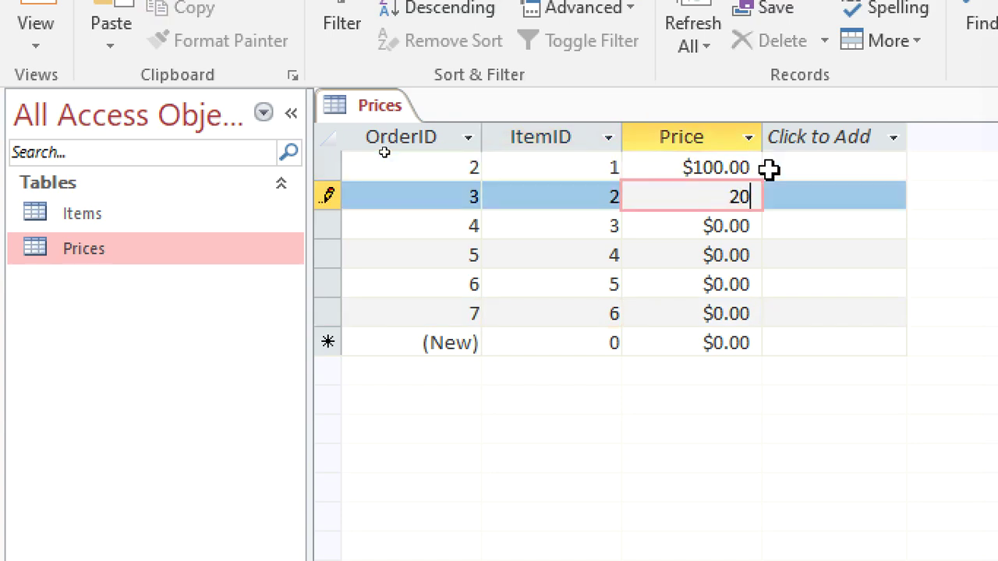
key(Down)
text(850)
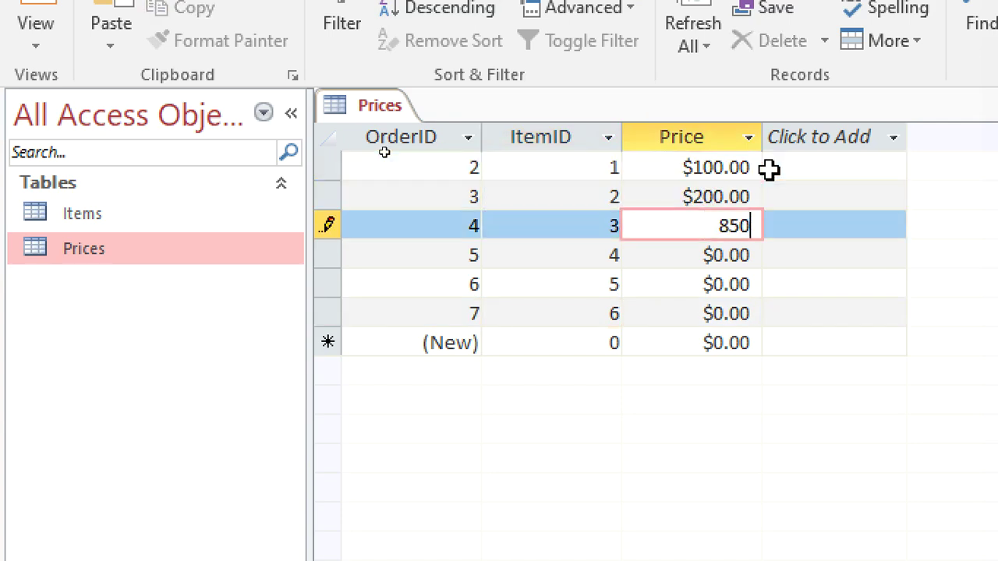
key(Down)
text(45)
key(Down)
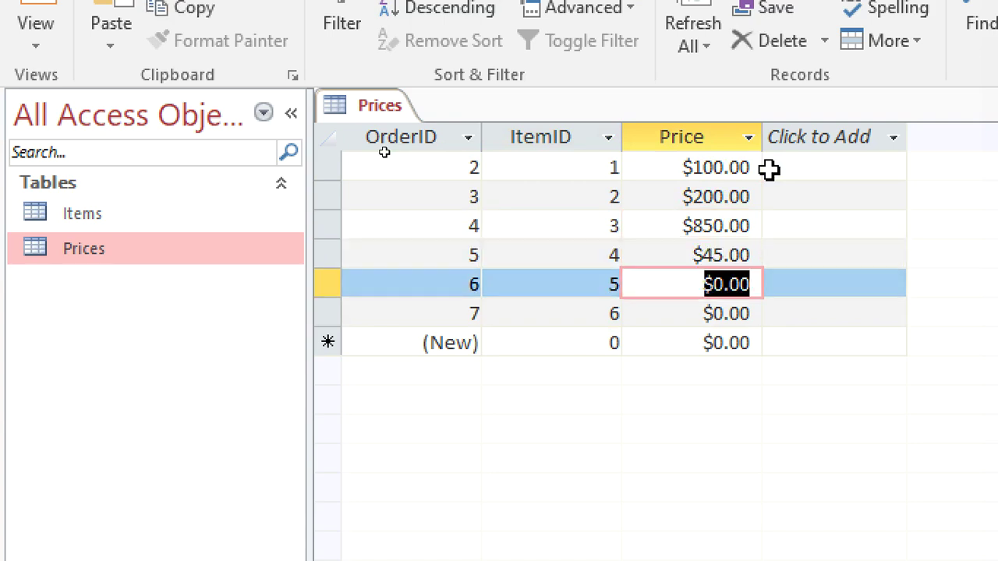
text(230)
key(Down)
text(100)
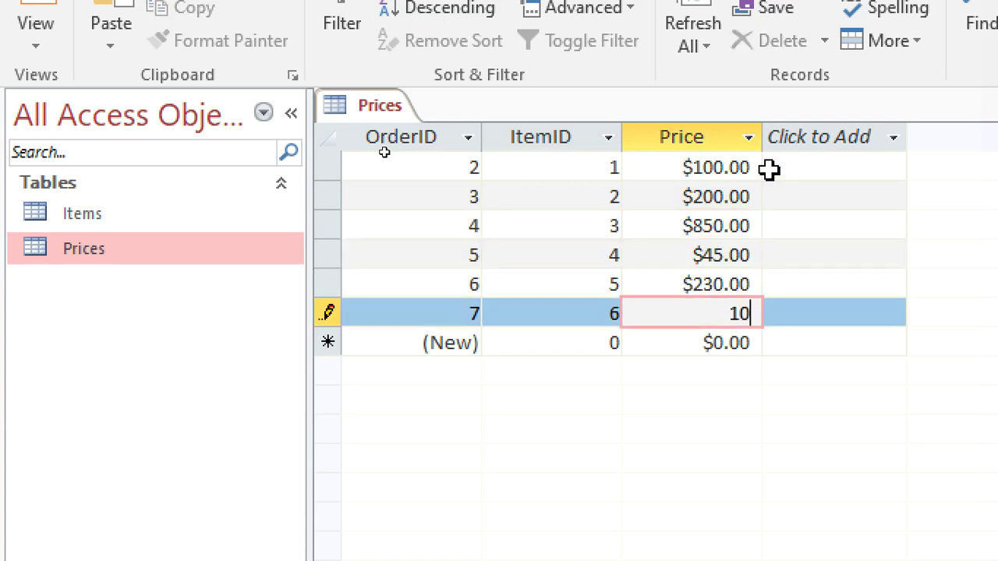
key(Down)
text(250)
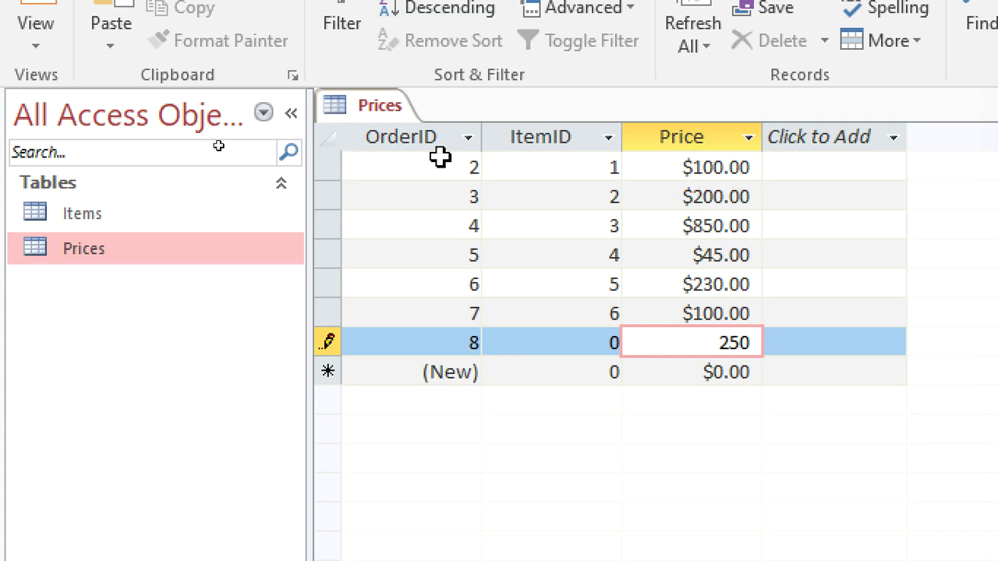
right_click(363, 105)
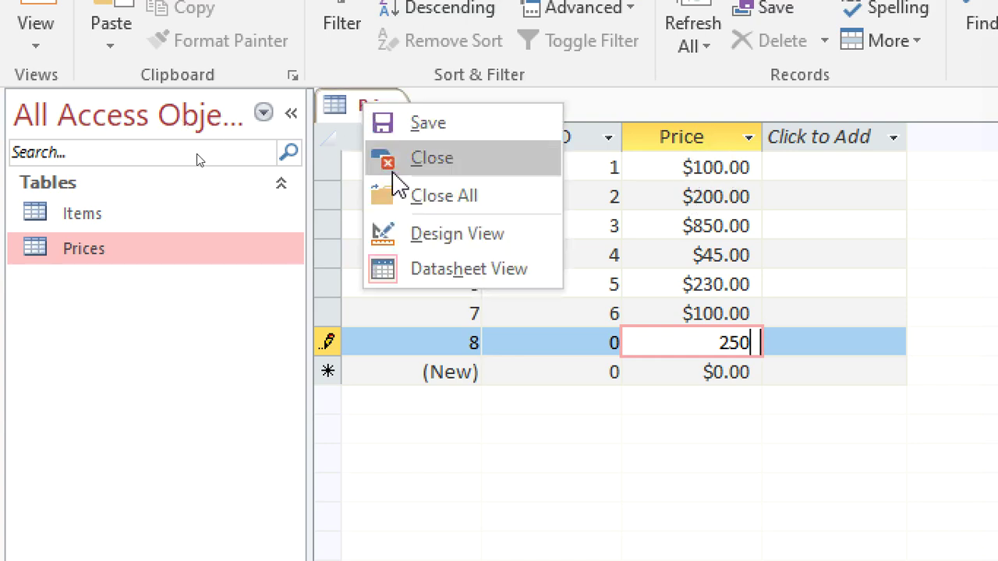
click(406, 231)
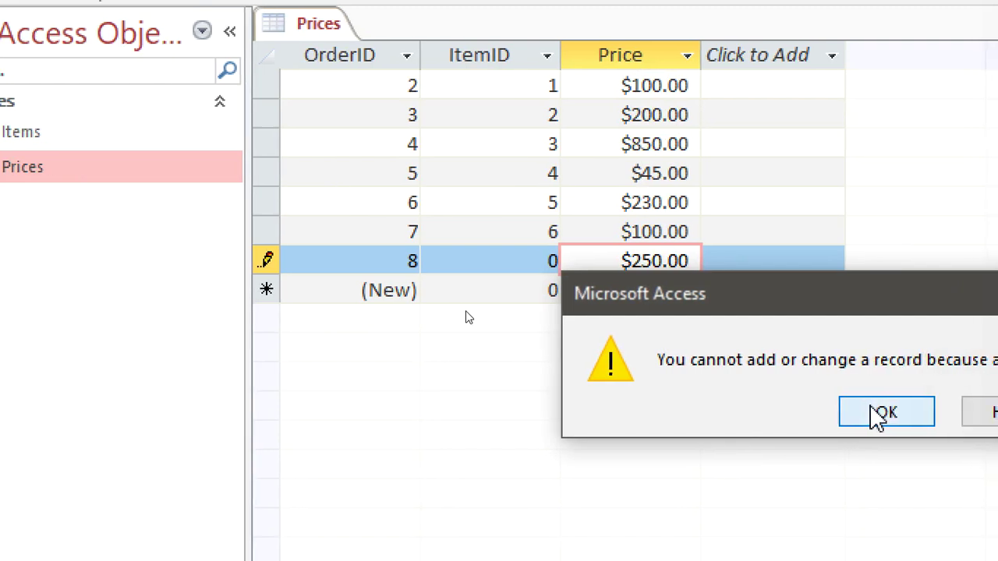
click(878, 412)
key(Escape)
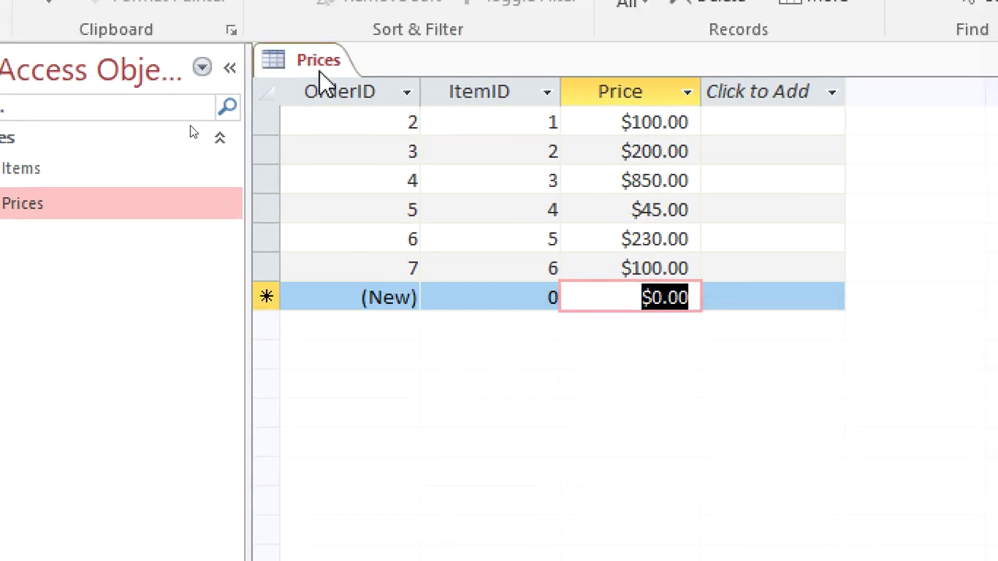
Switch the Prices table to Design View and set the Price field's format to "Kshs" #,###.00
right_click(322, 31)
click(367, 164)
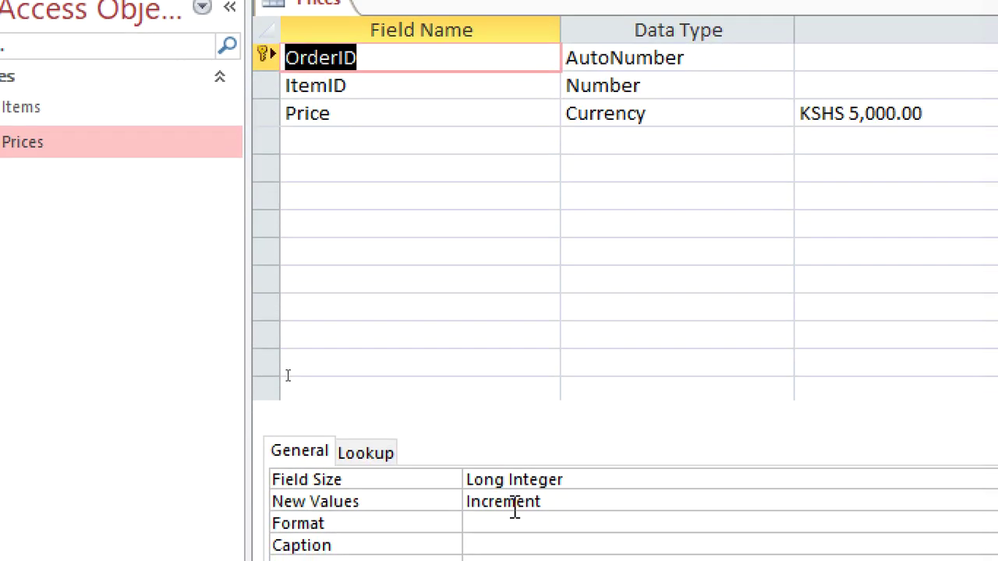
click(420, 78)
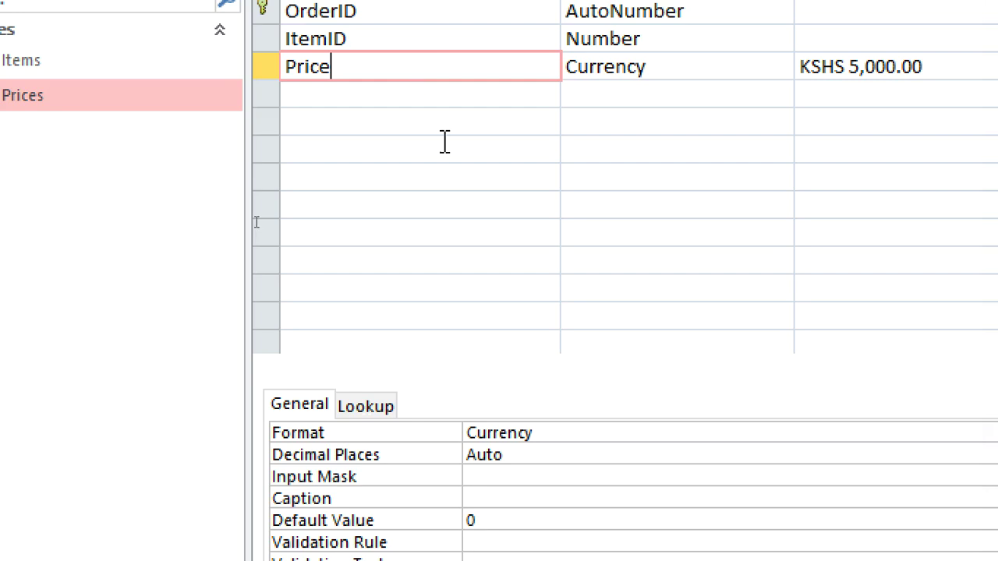
double_click(564, 438)
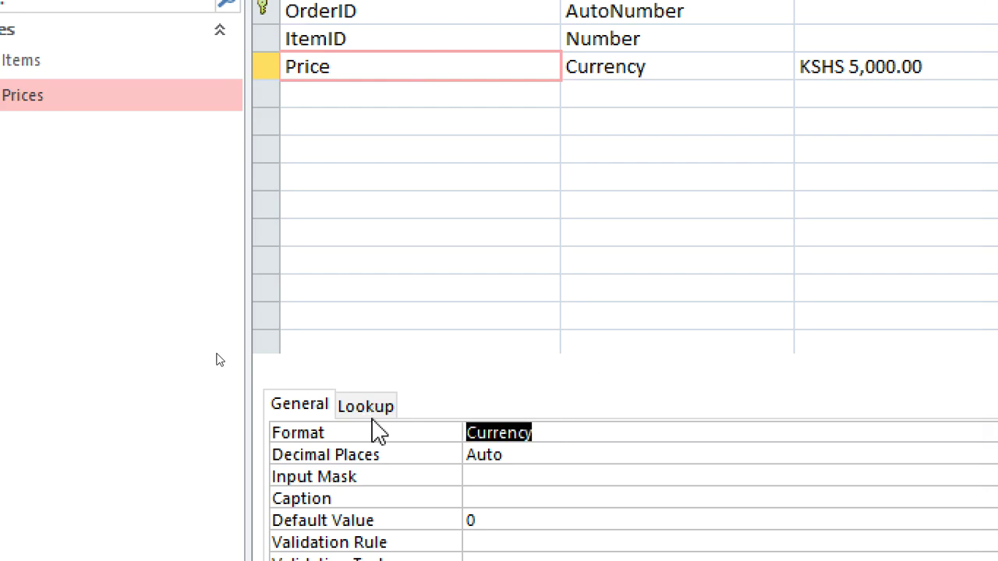
text(3)
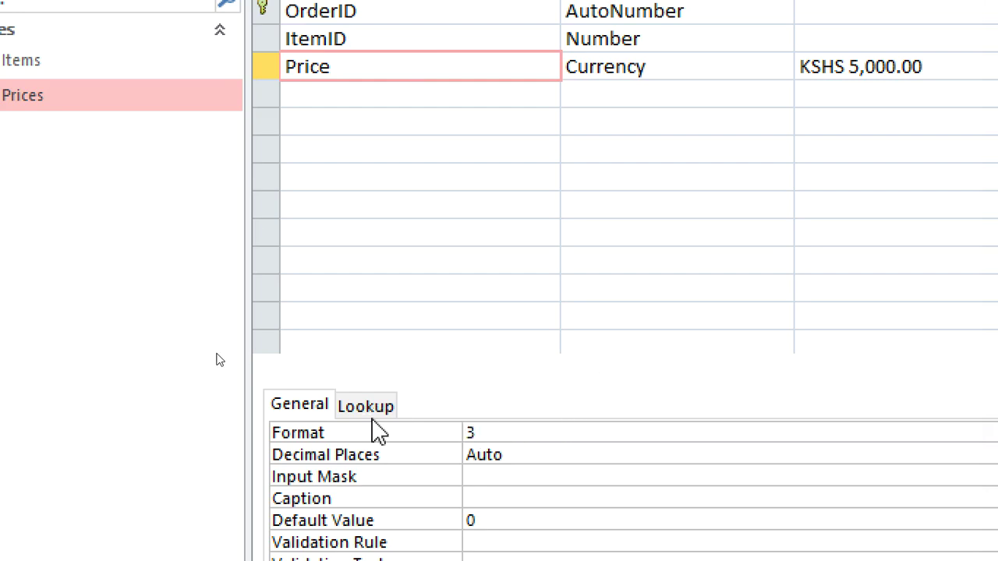
key(BackSpace)
text("Kshs" #,###,)
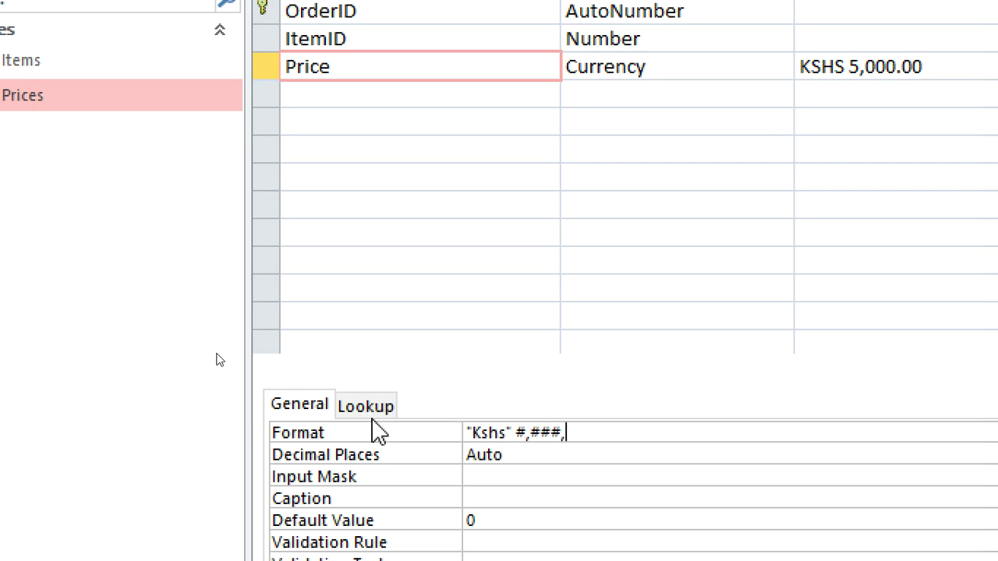
key(BackSpace)
text(.000)
key(BackSpace)
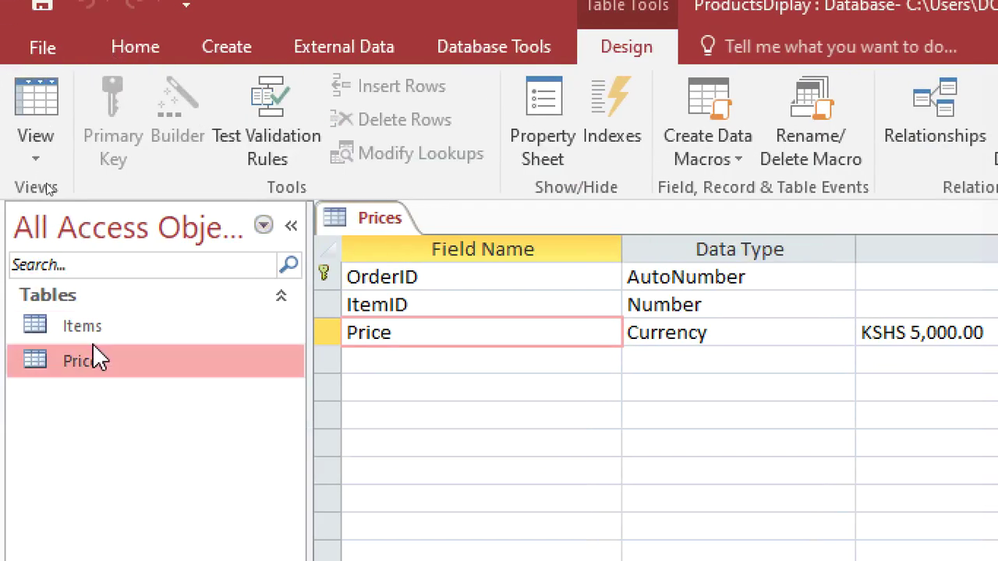
Reopen the Prices table in Datasheet View to check the Price column's currency format, and close the table
double_click(101, 364)
click(711, 249)
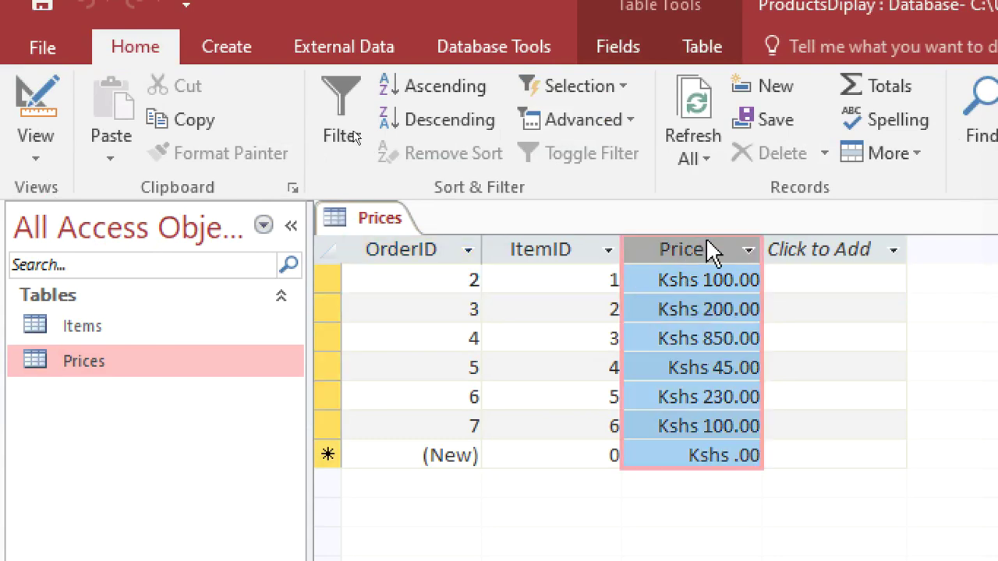
right_click(362, 230)
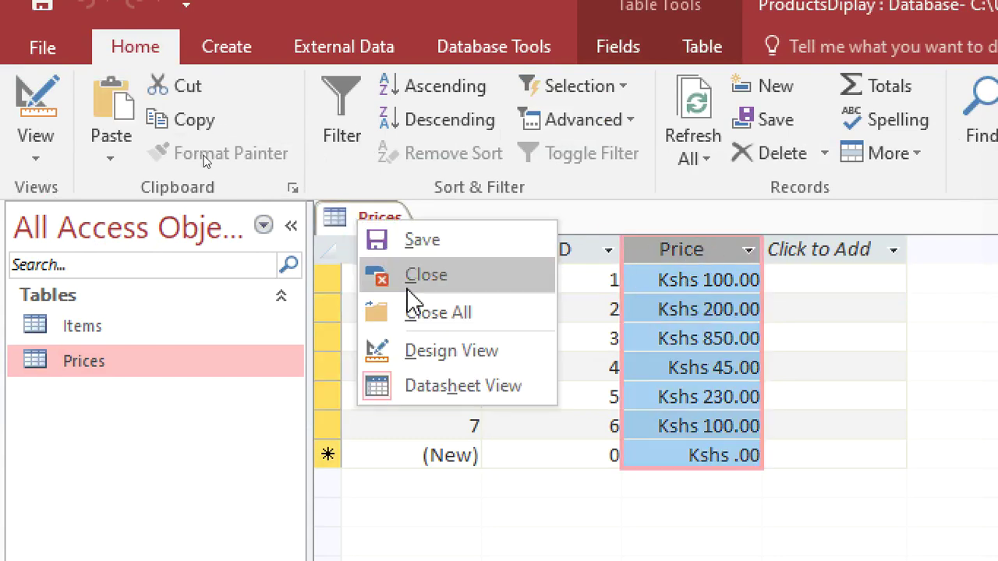
click(407, 277)
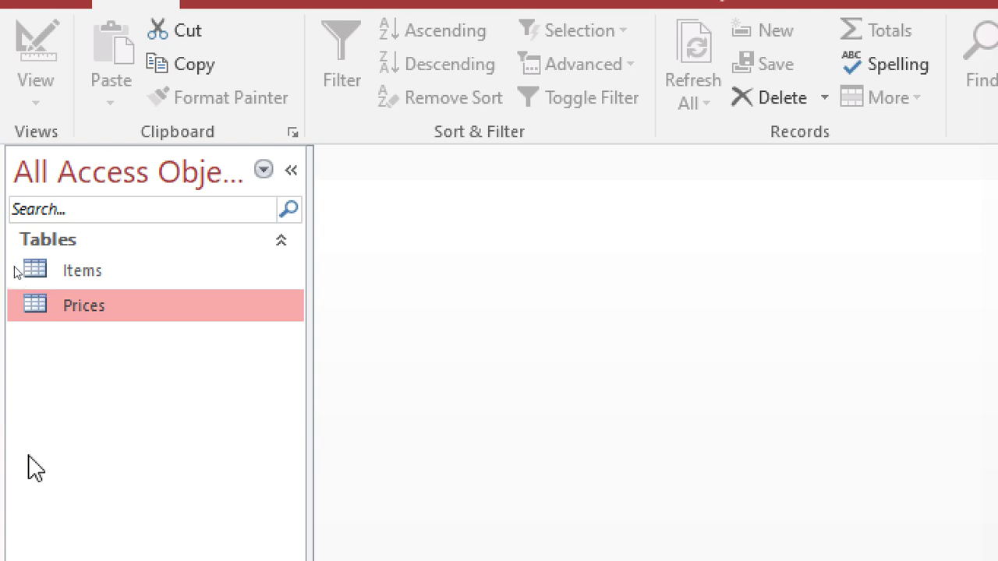
Create a new form in Design View and shrink its Detail area to about 3.33 inches wide and 1.8 inches high
click(220, 72)
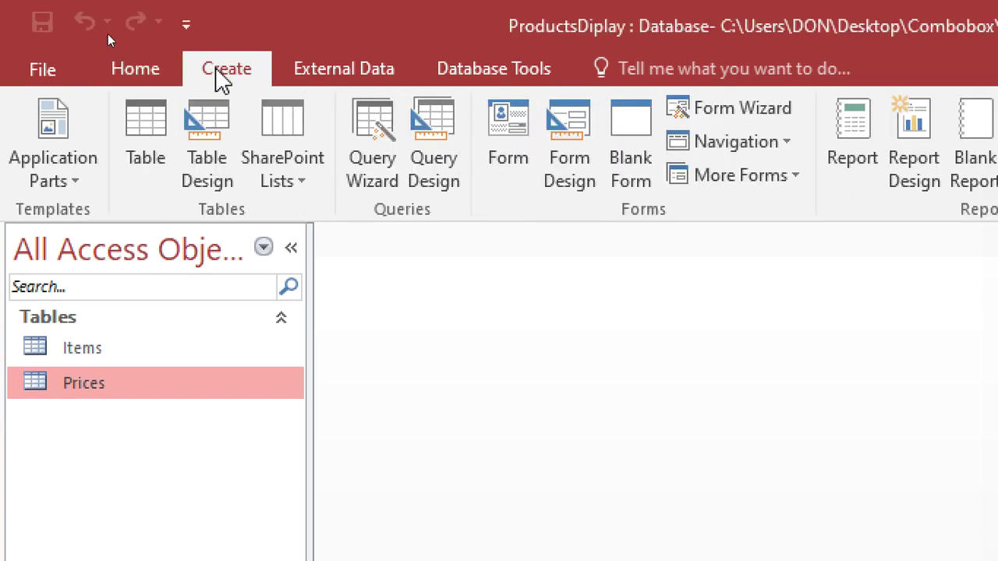
click(560, 160)
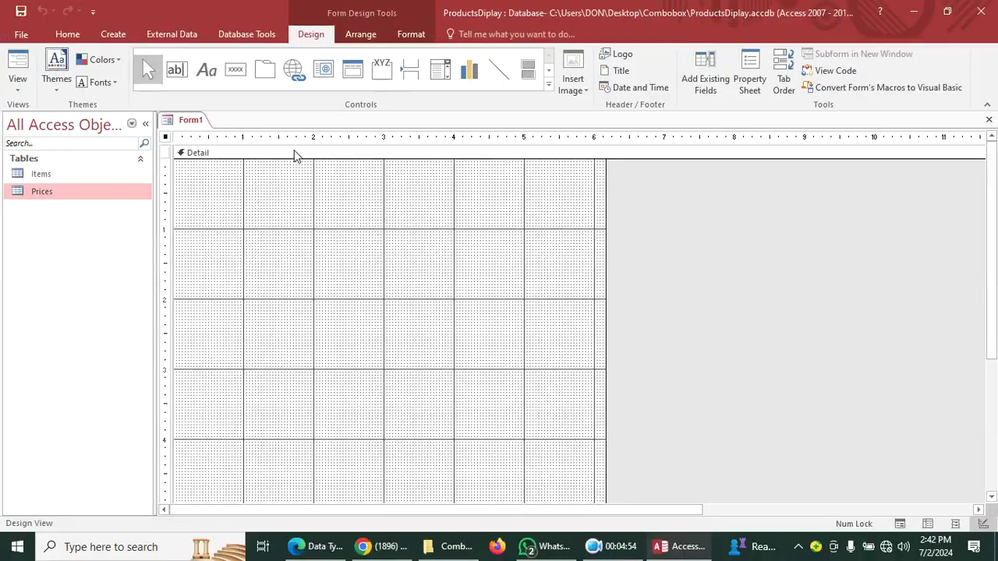
scroll(254, 292, down, 3)
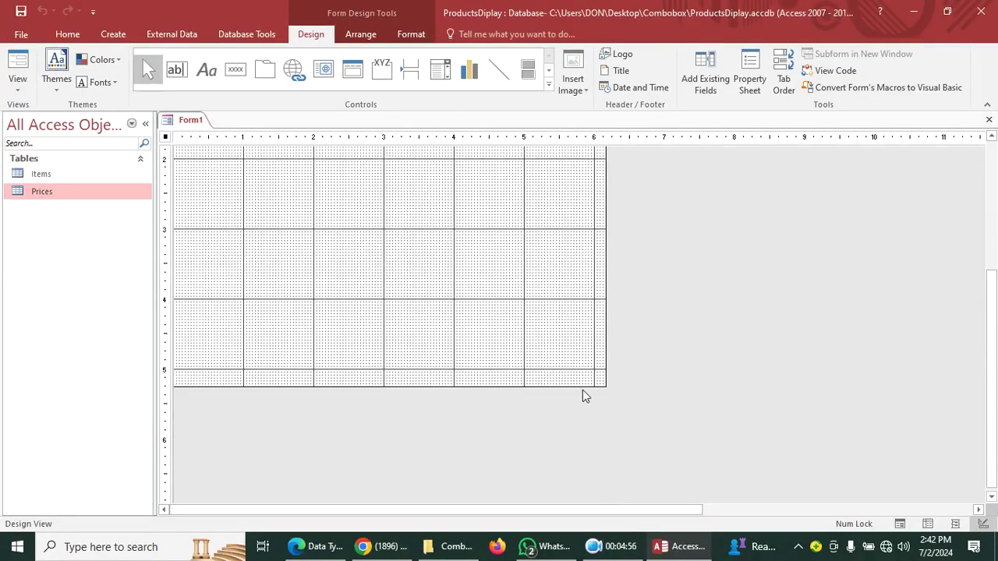
drag(598, 386, 367, 207)
scroll(472, 290, up, 3)
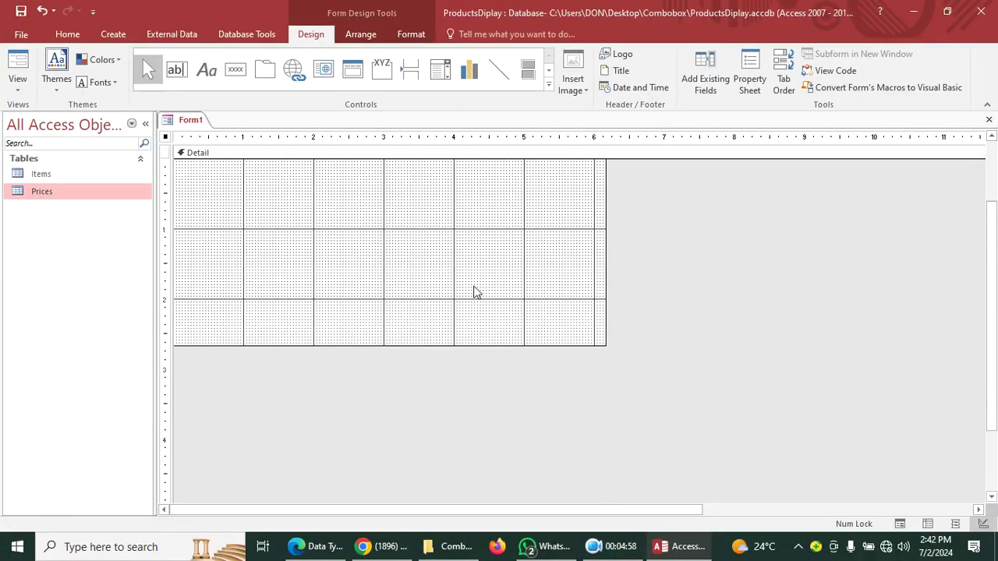
drag(606, 220, 419, 226)
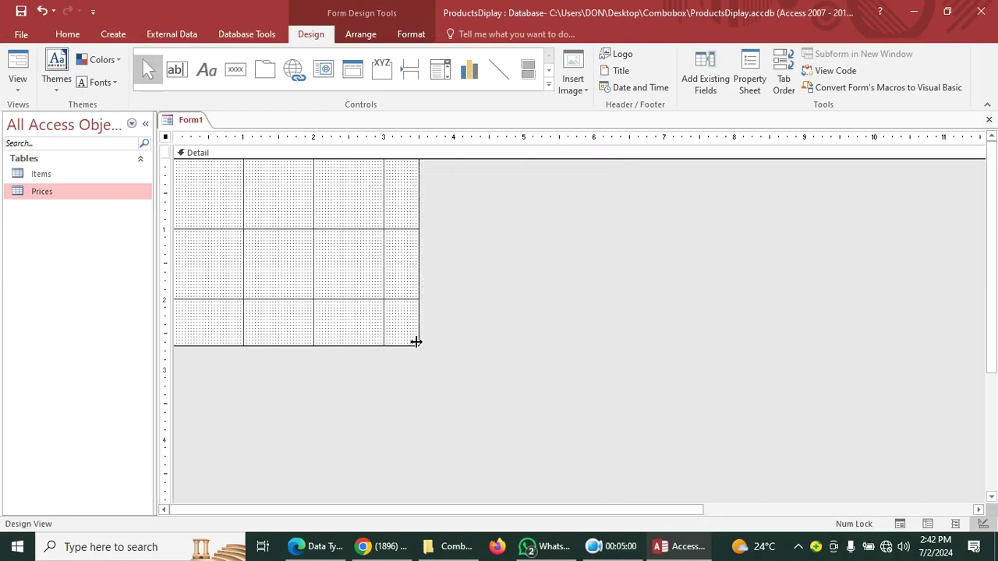
drag(418, 341, 407, 256)
drag(323, 345, 333, 285)
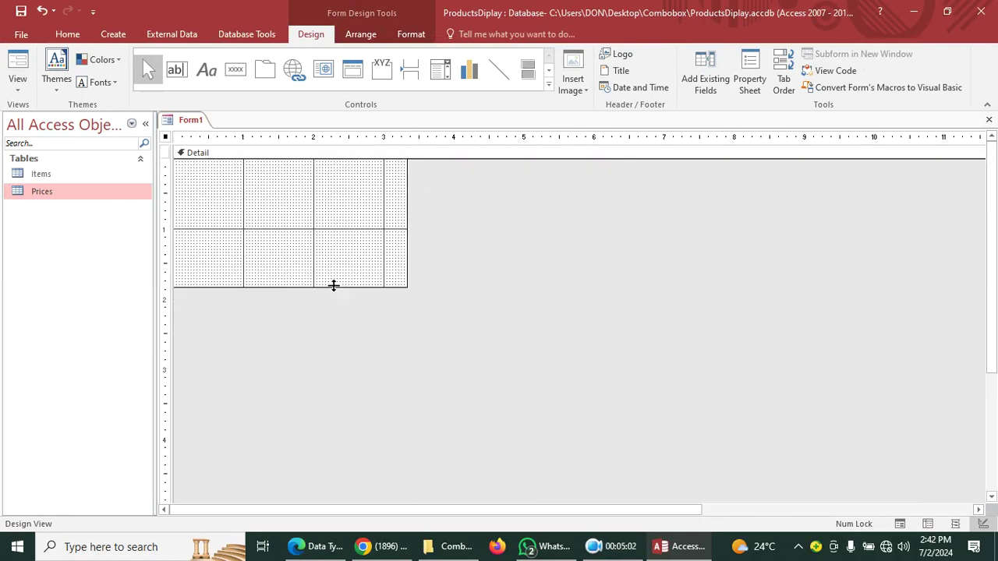
Open the form's properties and set Pop Up to Yes
double_click(165, 138)
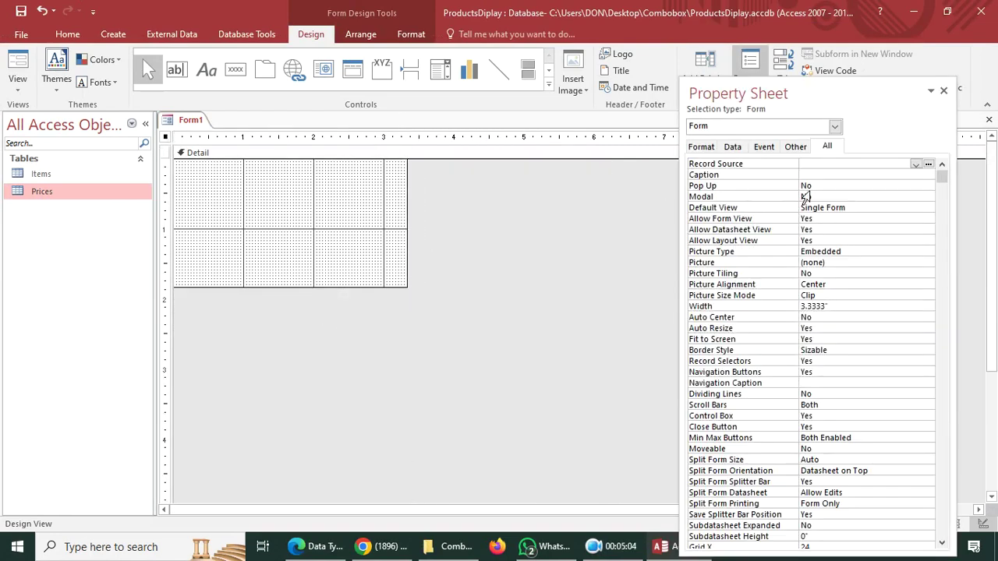
double_click(817, 187)
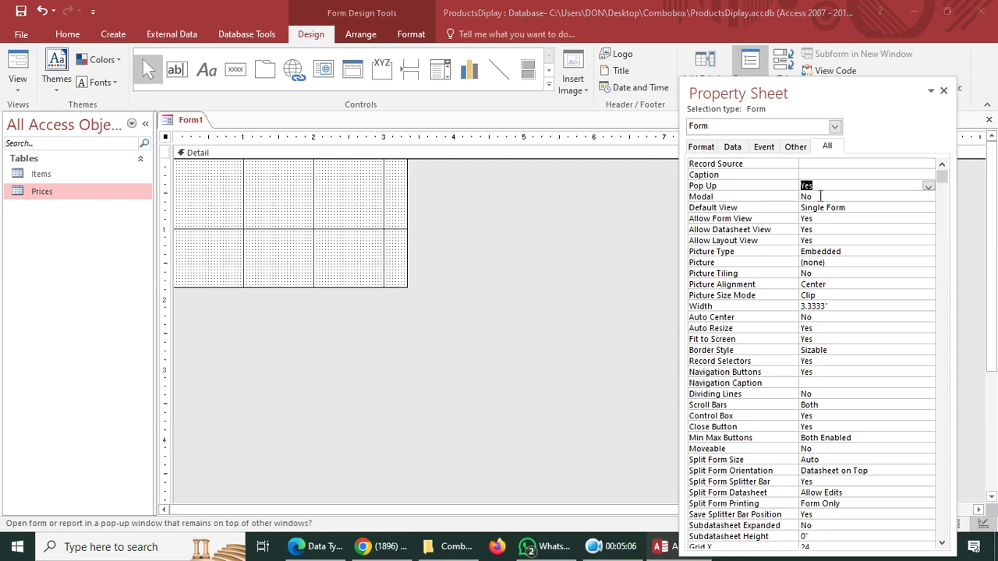
Set the form's Modal property to Yes and save the form as MY FORM
double_click(830, 199)
click(22, 10)
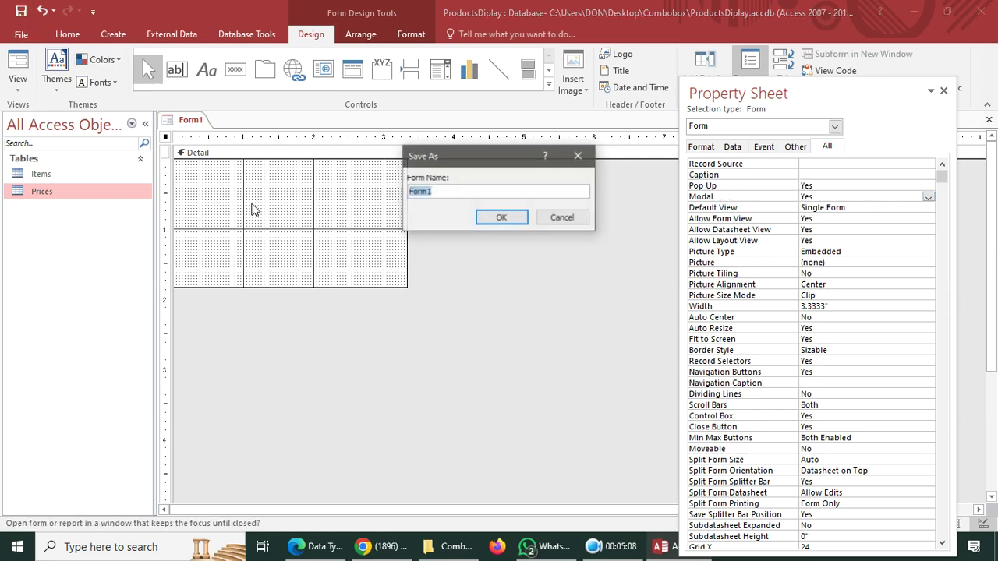
text(m)
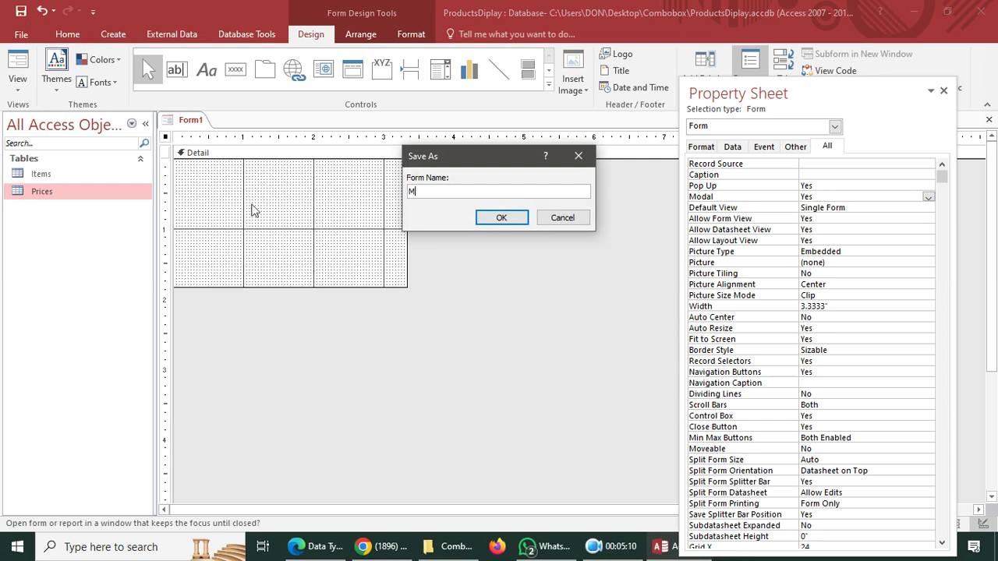
text(Y FORM)
key(Return)
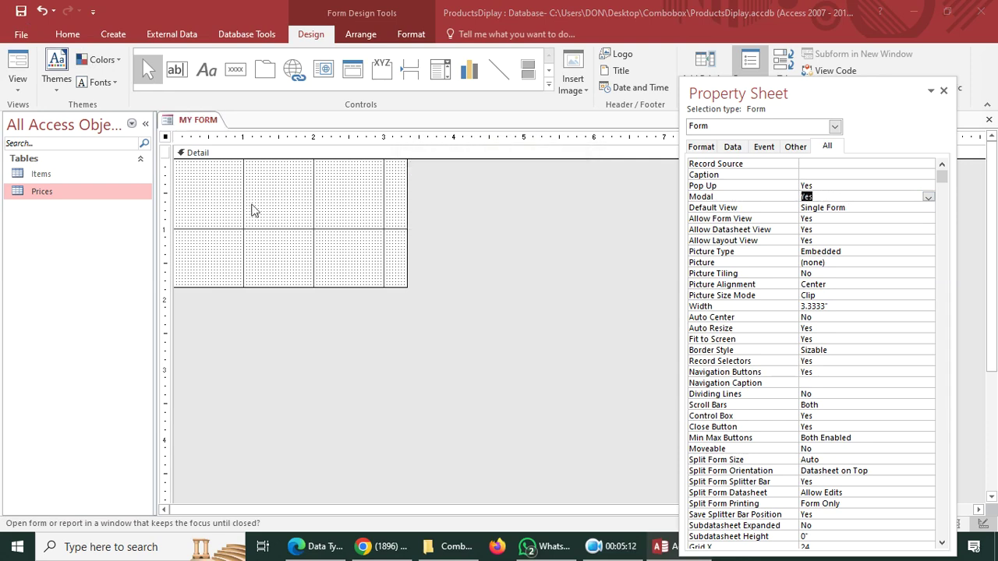
Fill the form's Detail section with the light aqua colour #A4D5E2
right_click(252, 209)
mouse_move(378, 273)
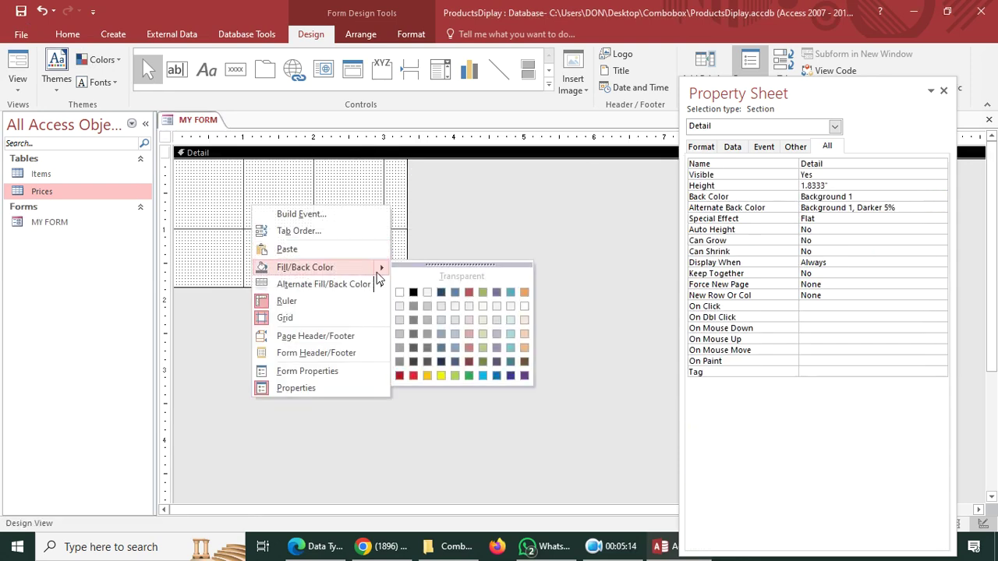
click(510, 335)
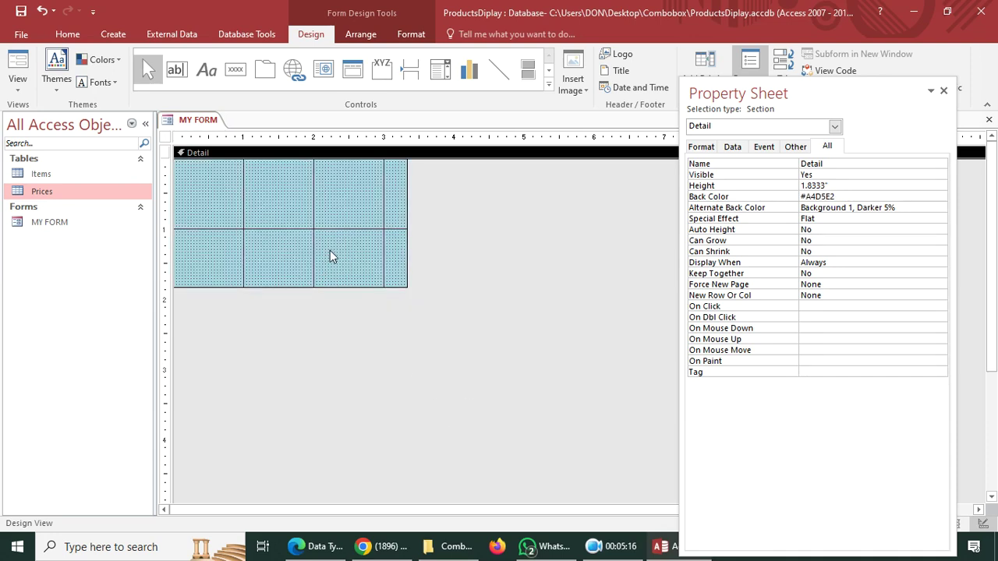
Add a combo box about 2.3 inches wide near the top of the Detail section without the wizard, and delete its label
click(440, 72)
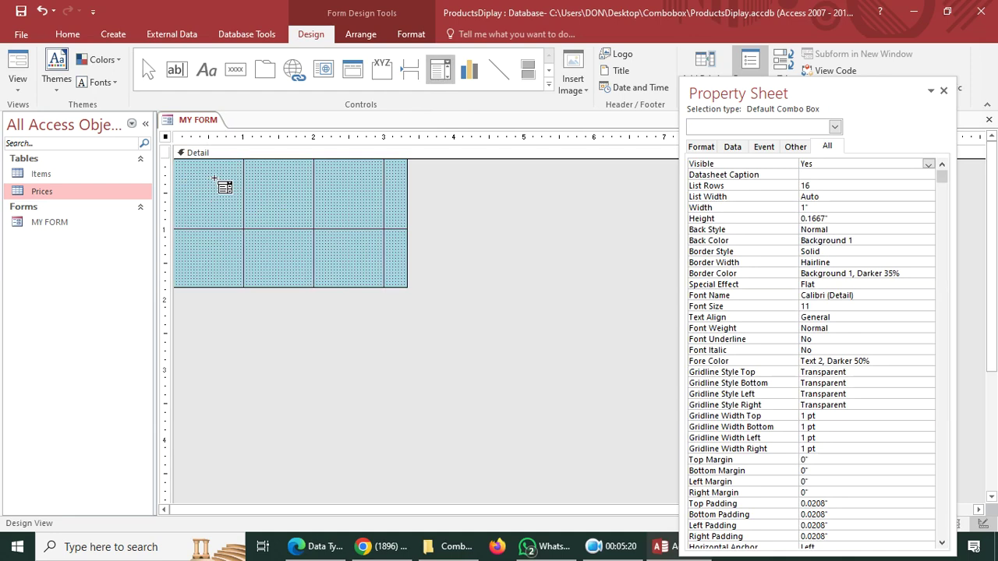
drag(214, 178, 376, 195)
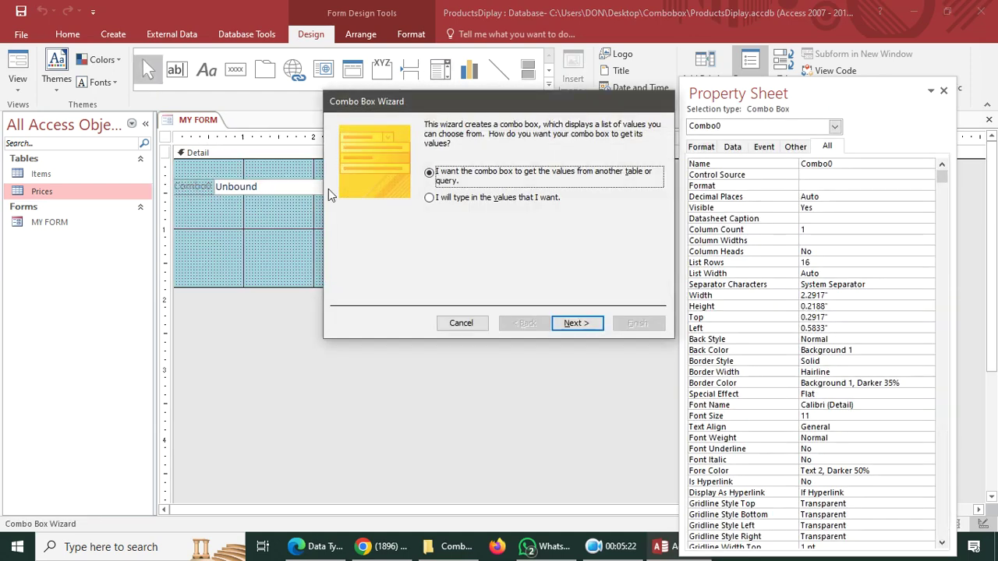
click(467, 328)
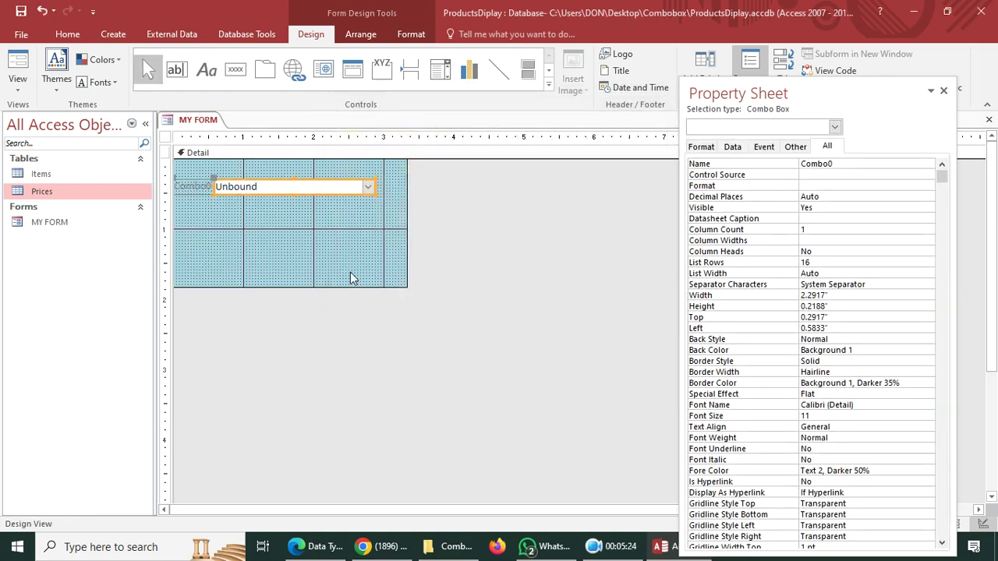
click(203, 185)
key(Delete)
click(261, 189)
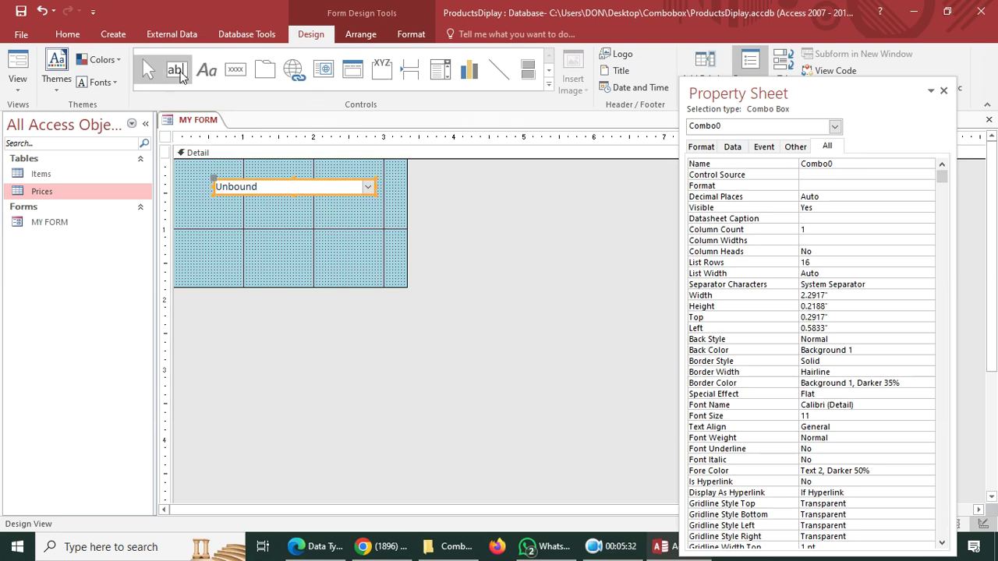
Add a text box about 1.5 inches wide below the combo box and delete its label
click(178, 71)
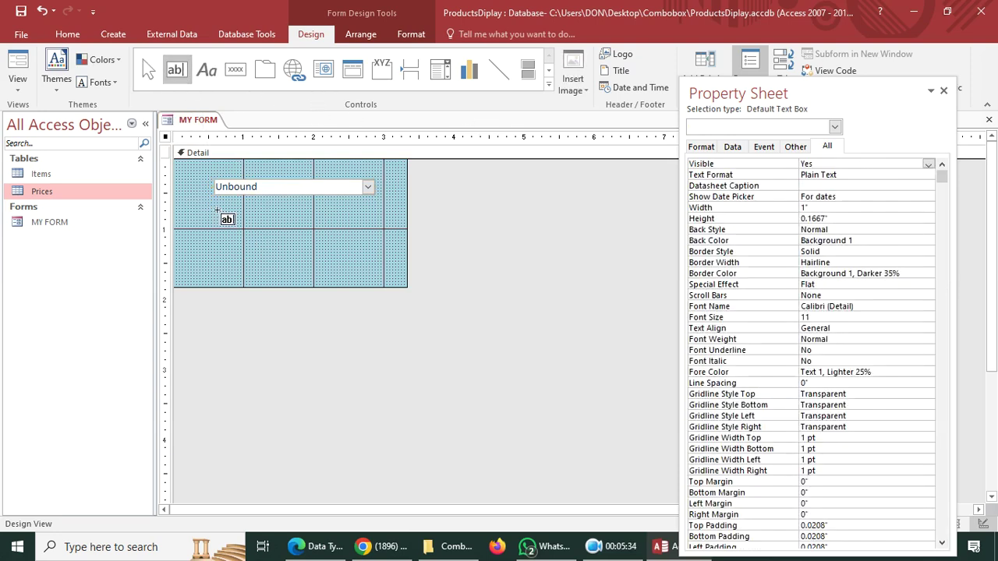
drag(229, 209, 292, 188)
click(188, 219)
key(Delete)
Format the text of both the combo box and the text box as black, bold, size 16
click(411, 33)
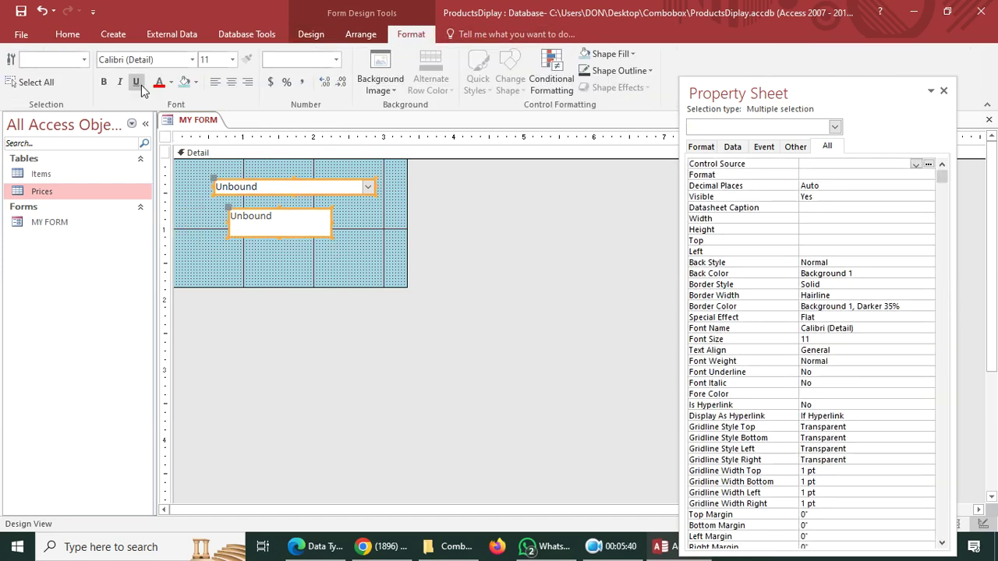
click(170, 83)
click(175, 131)
click(103, 82)
click(231, 59)
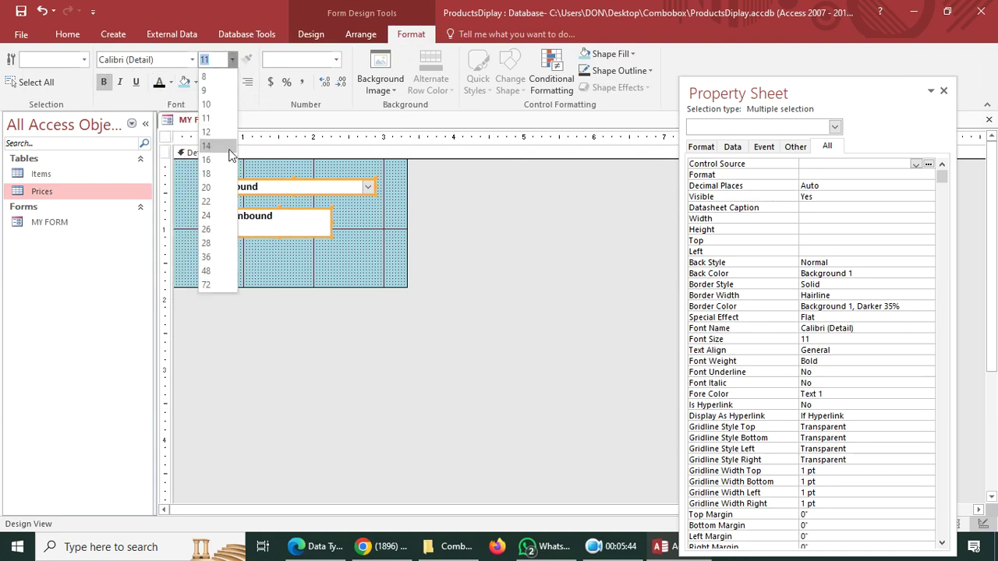
click(372, 201)
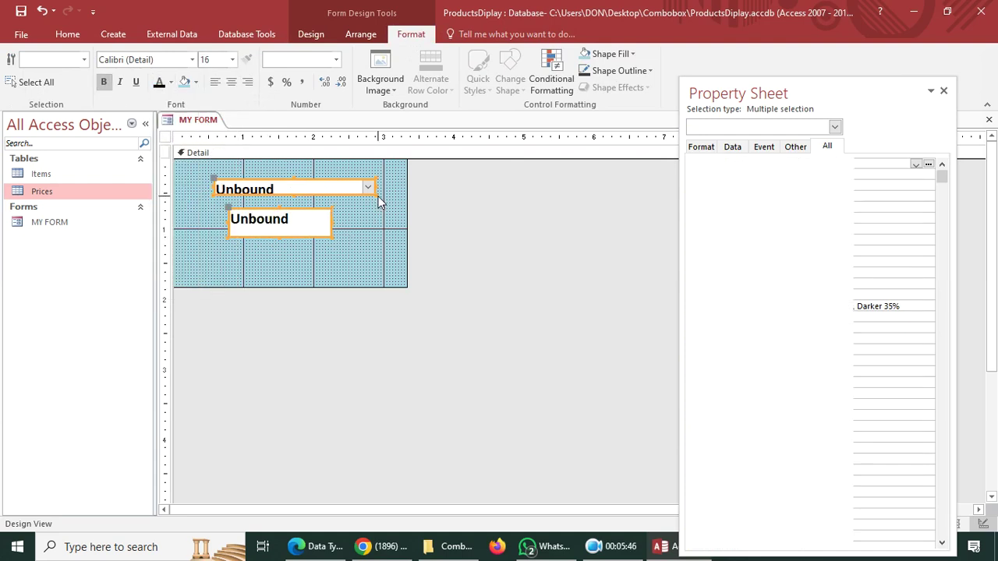
Enlarge the combo box to about 2.375 inches wide and 0.33 inches high
click(370, 195)
drag(372, 196, 382, 204)
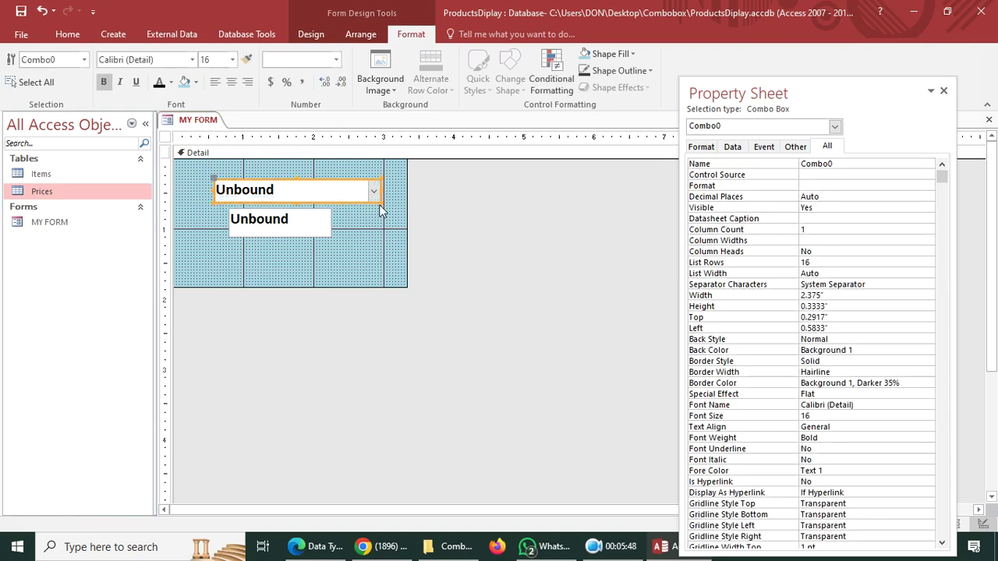
click(356, 237)
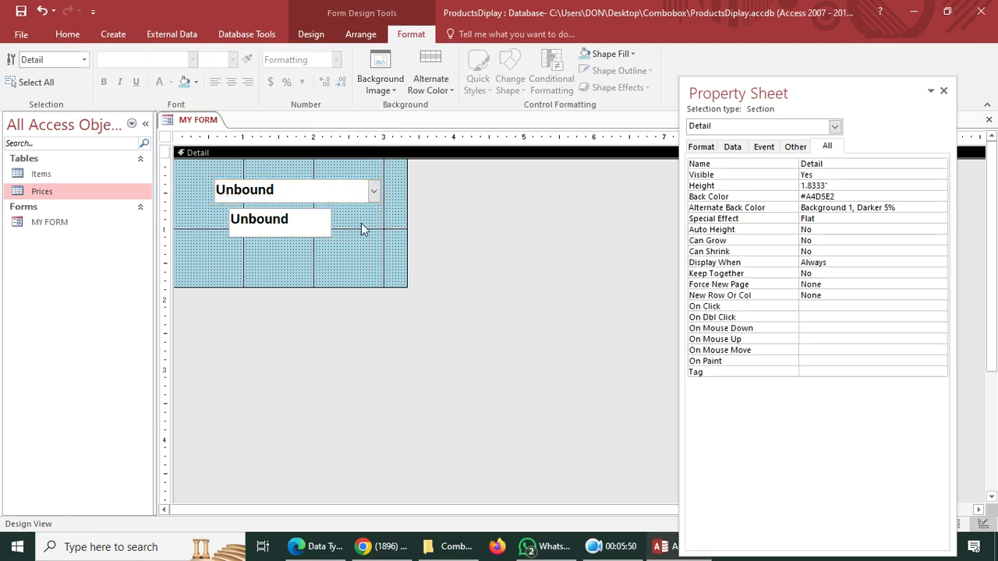
Set the combo box's Row Source to SELECT ItemID, ItemName FROM Items;
click(257, 189)
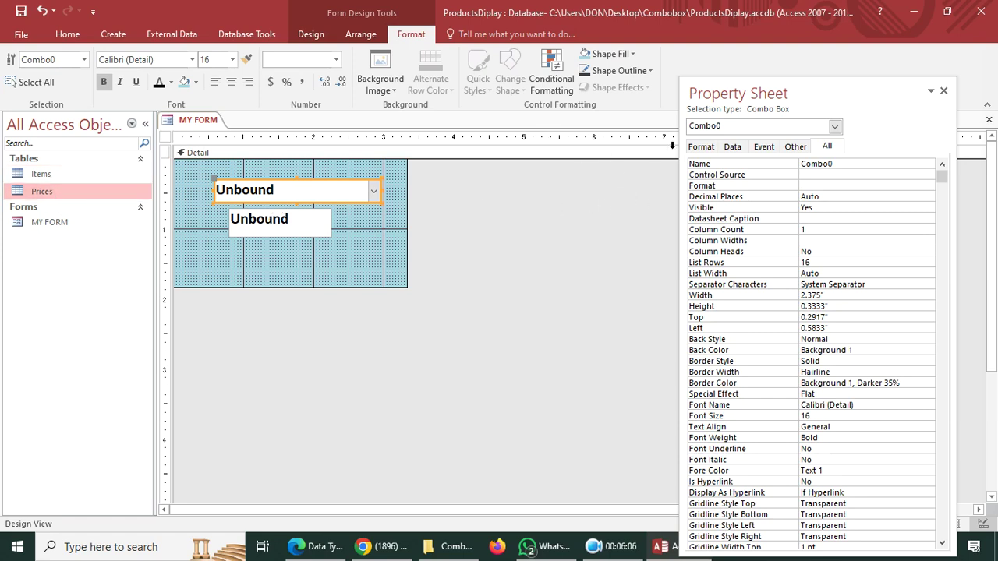
drag(736, 94, 631, 100)
click(629, 155)
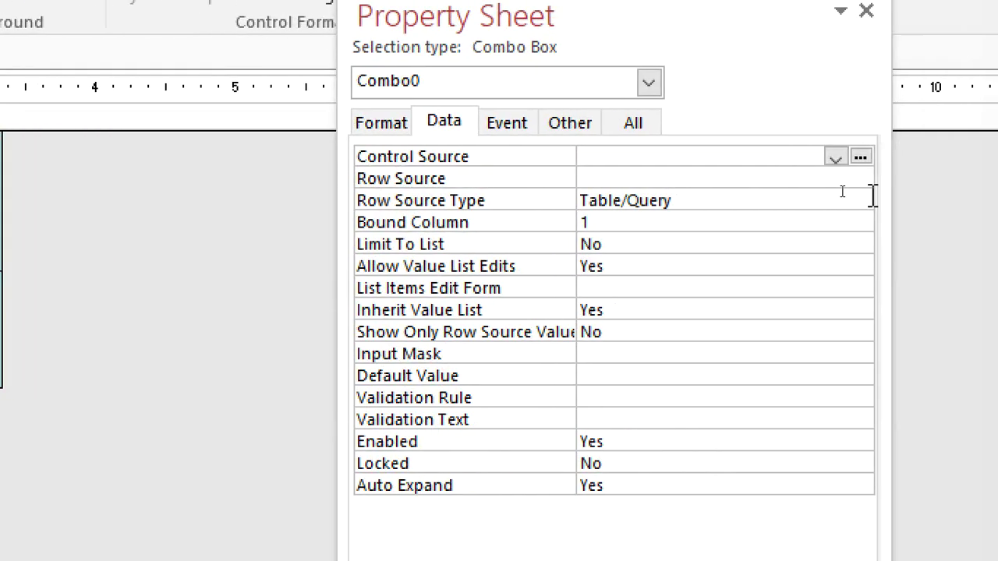
click(672, 179)
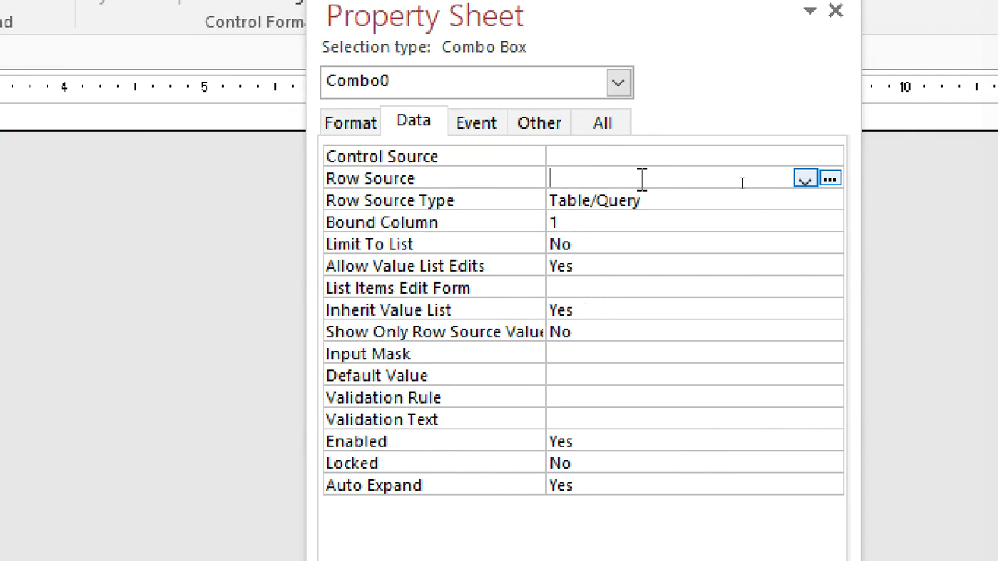
text(SELECT I)
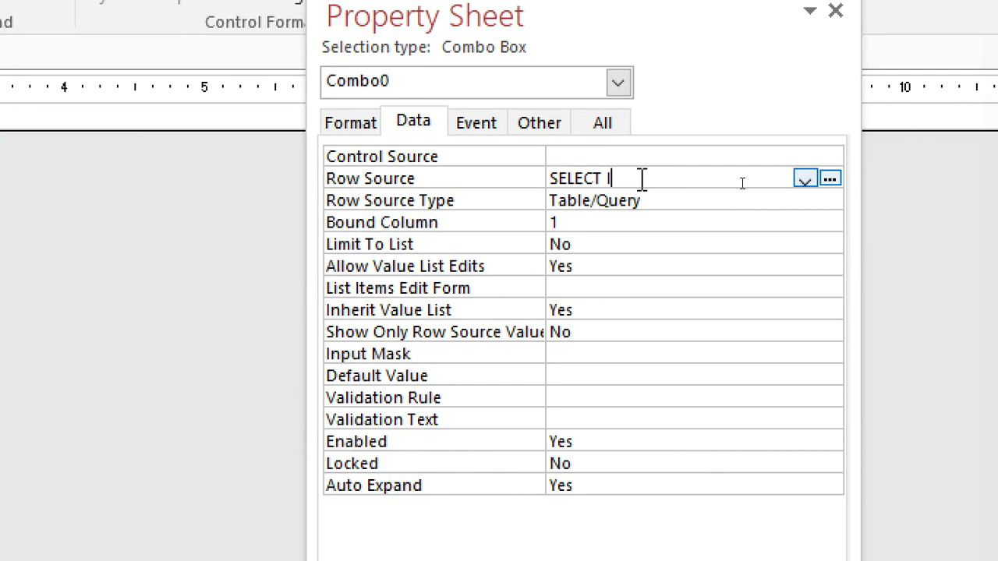
text(temID,)
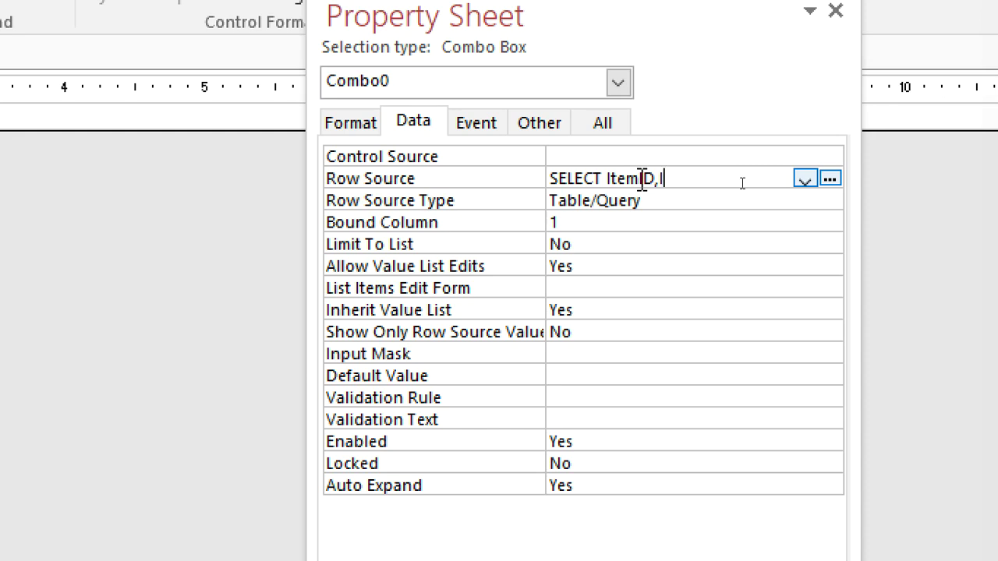
text(ITEM)
key(BackSpace)
key(BackSpace)
key(BackSpace)
text(temNAME)
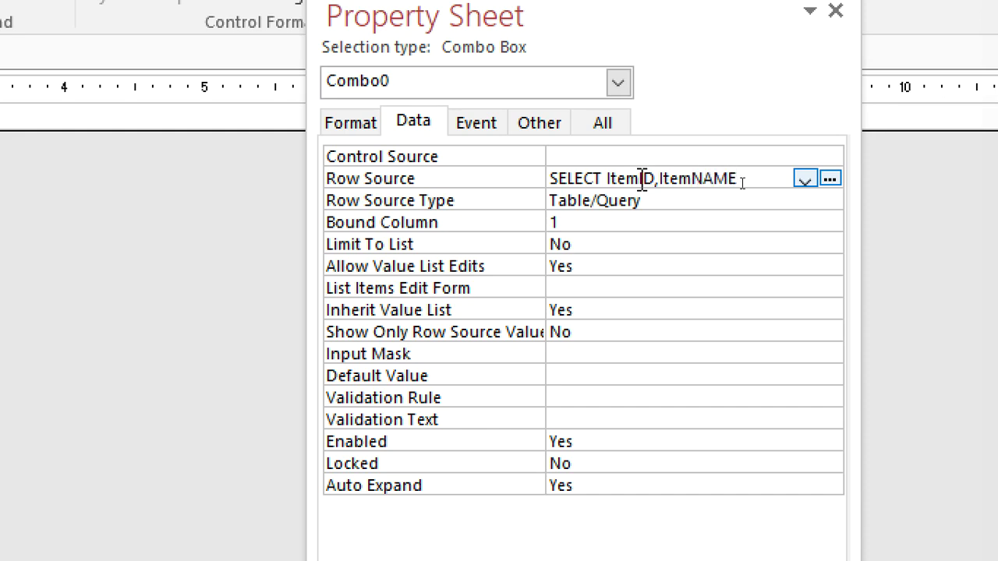
key(BackSpace)
key(BackSpace)
key(BackSpace)
text(ame FROM Items;)
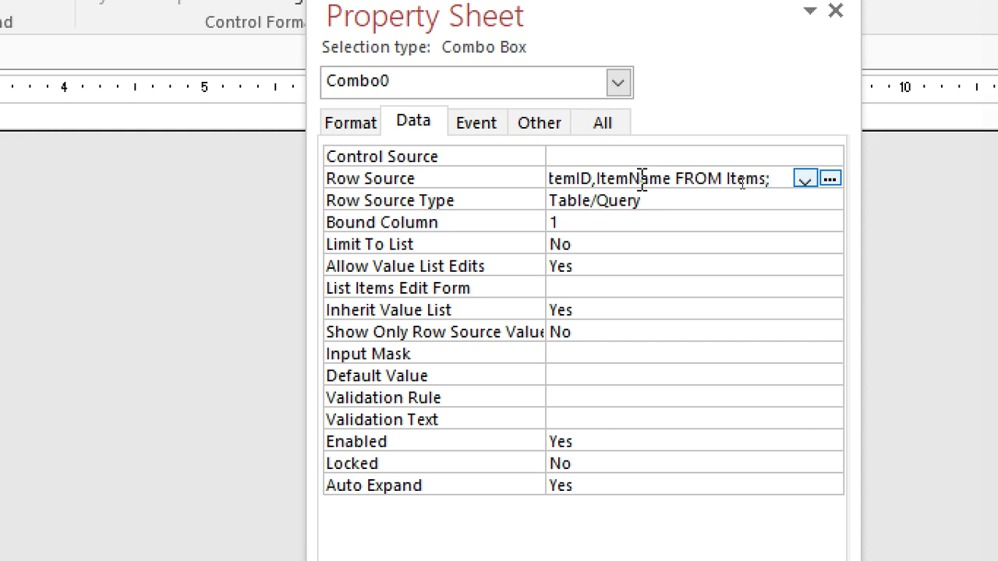
click(611, 222)
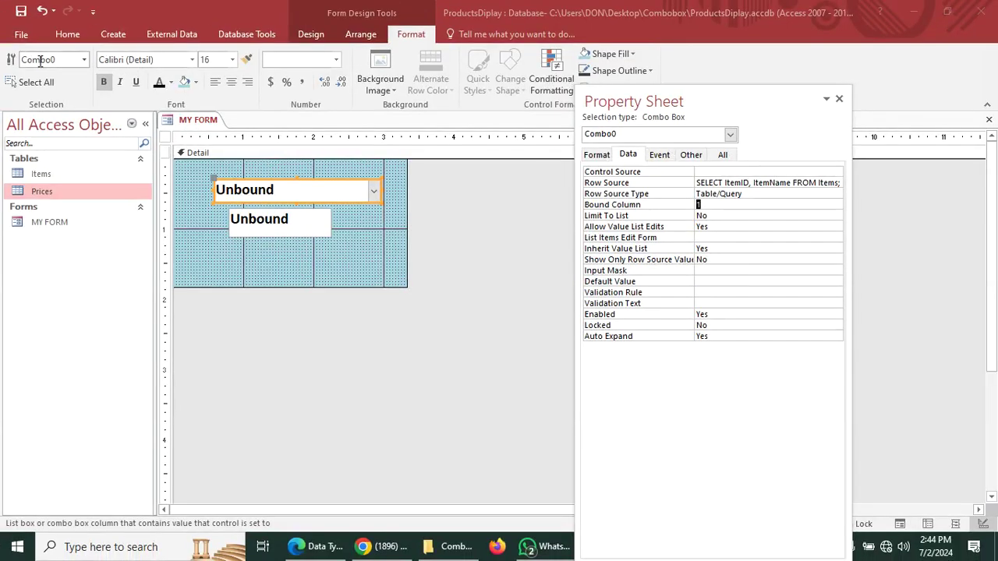
Preview the form in Form View to check the combo box's list, and return to Design View
click(68, 37)
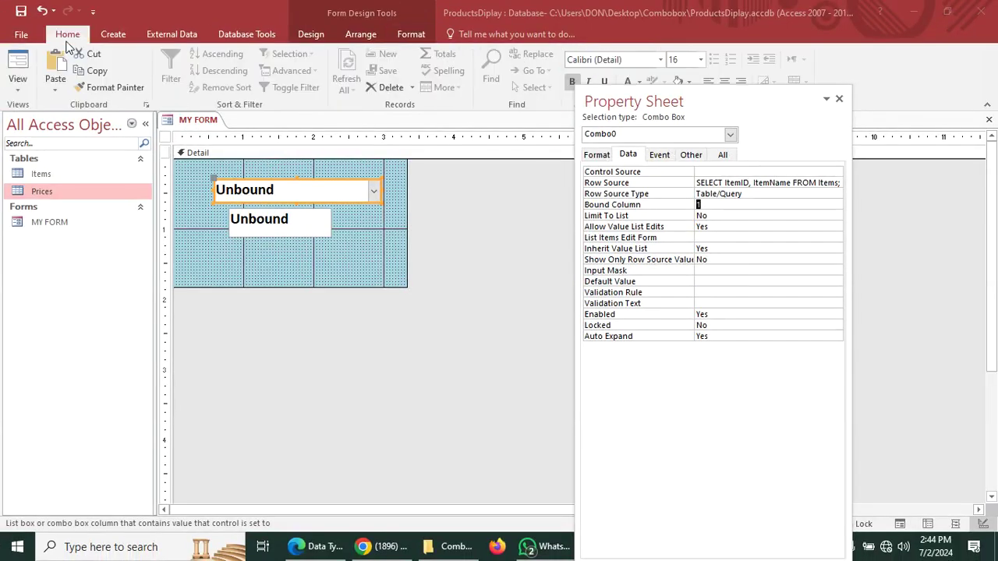
click(18, 69)
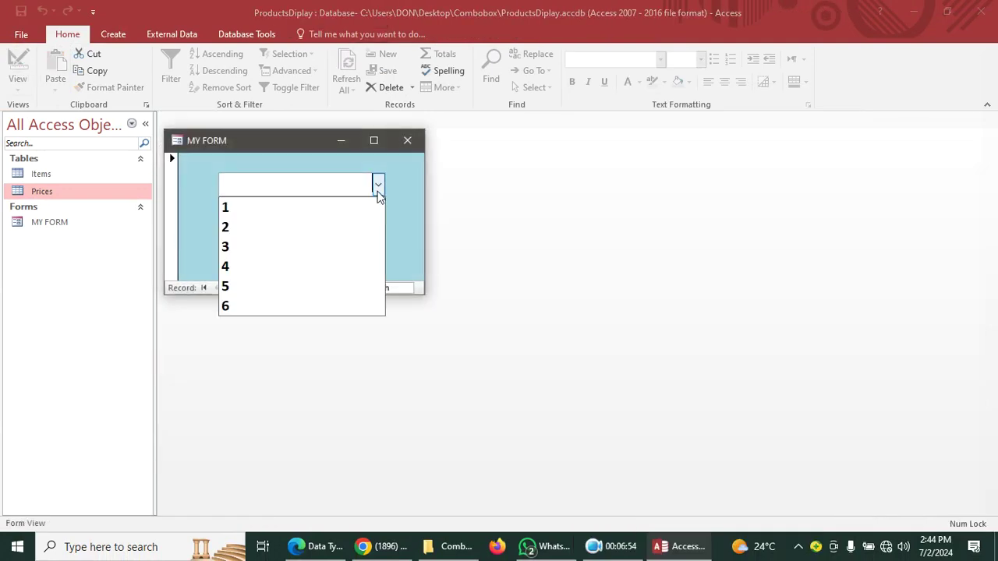
right_click(221, 163)
click(251, 200)
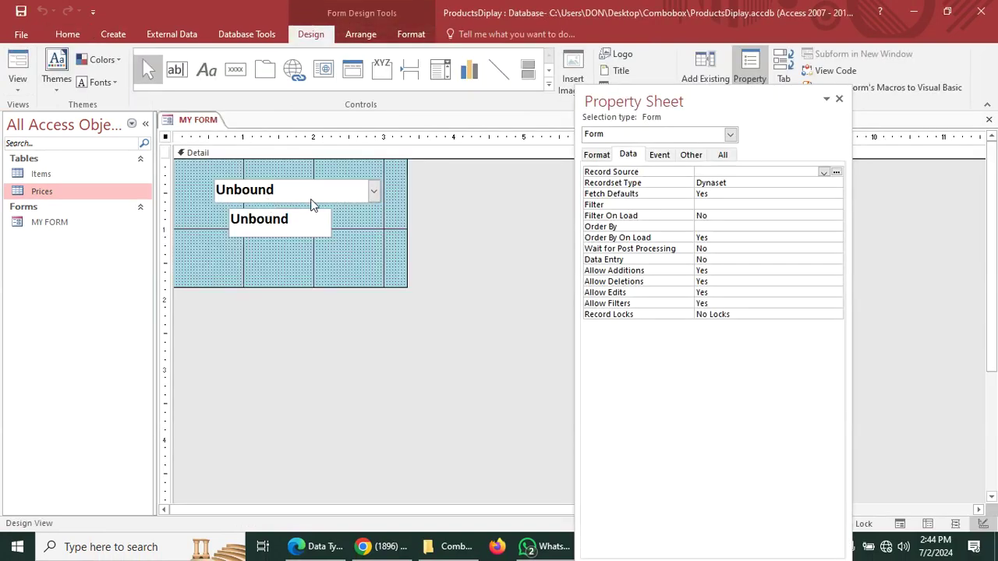
Set the combo box's Column Count to 2 and save the form
click(318, 200)
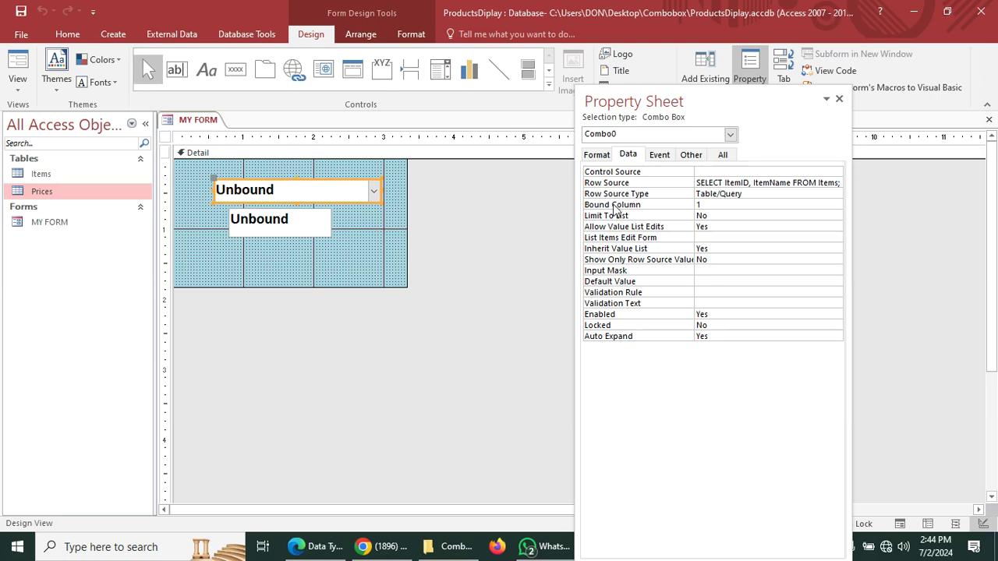
click(598, 159)
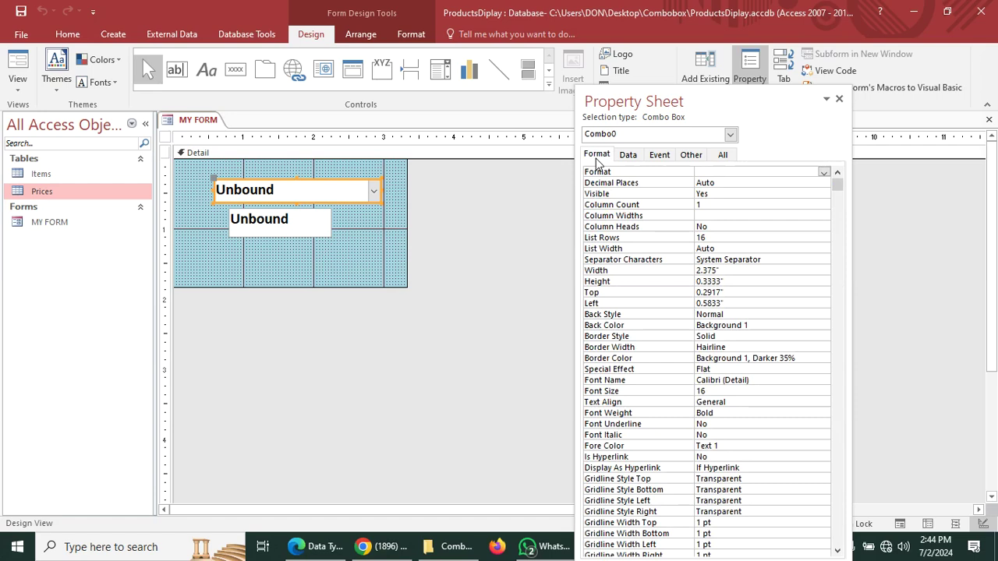
click(670, 206)
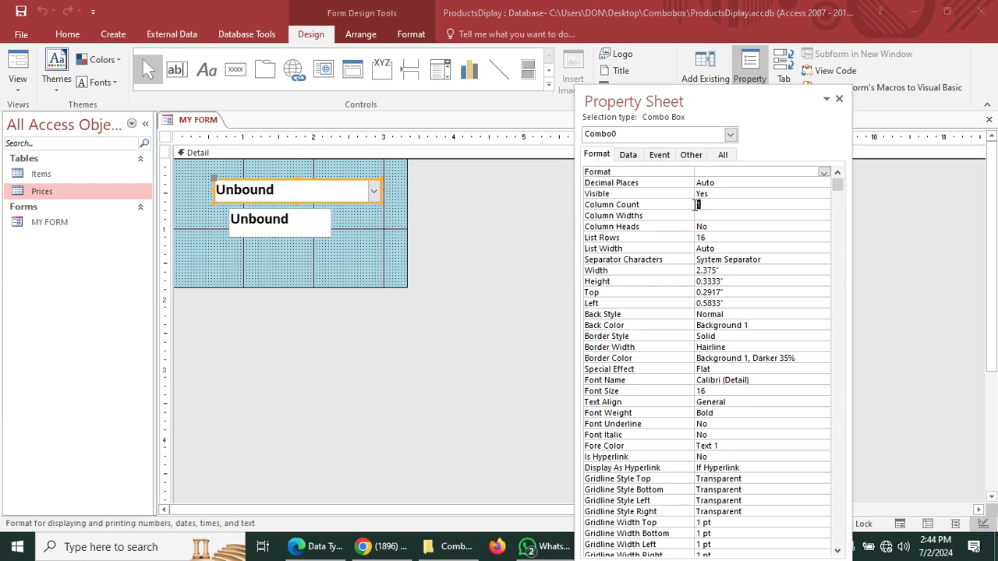
text(2)
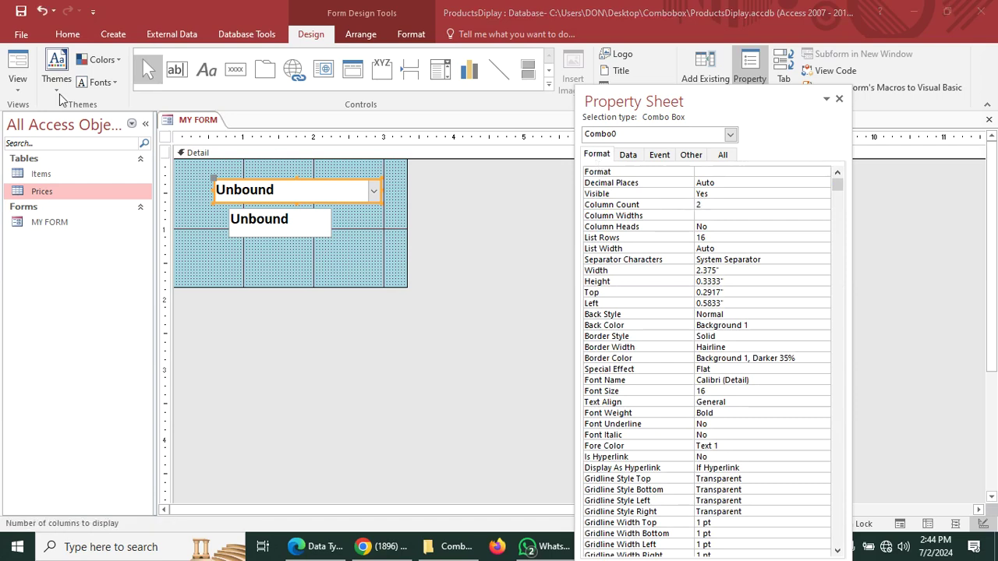
click(21, 11)
Examine the combo box's two-column list in Form View, and switch the form back to Design View
click(17, 65)
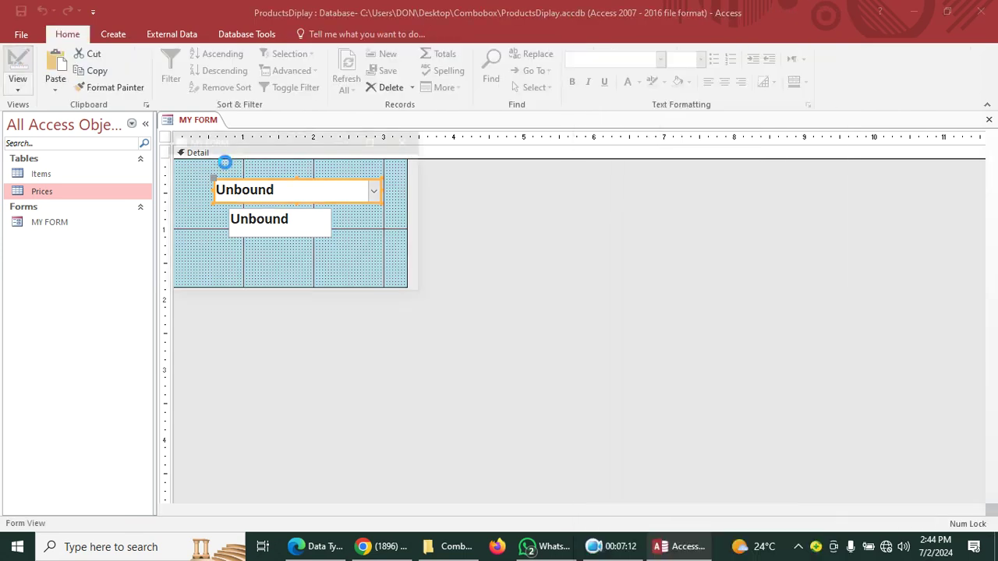
click(377, 188)
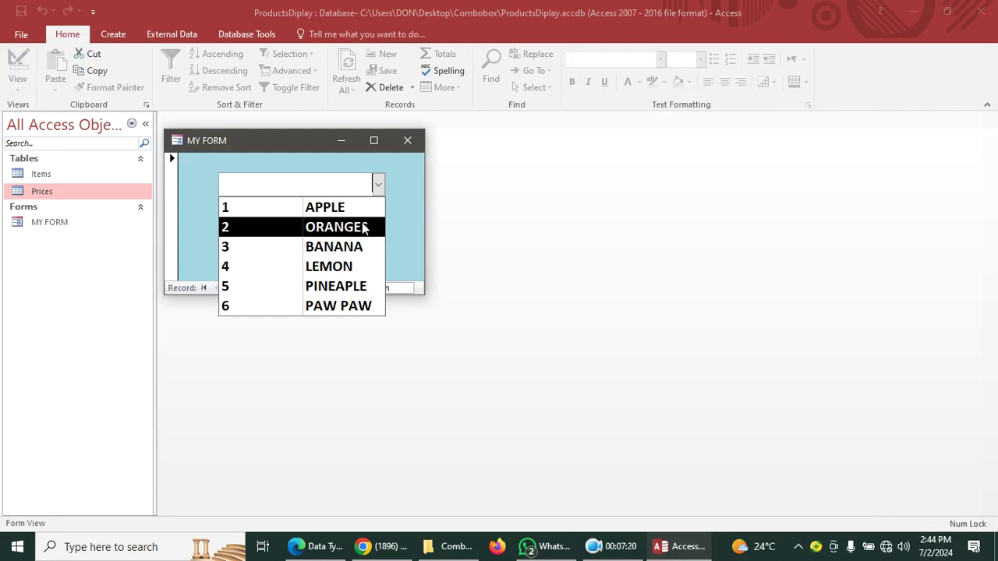
right_click(403, 188)
click(441, 227)
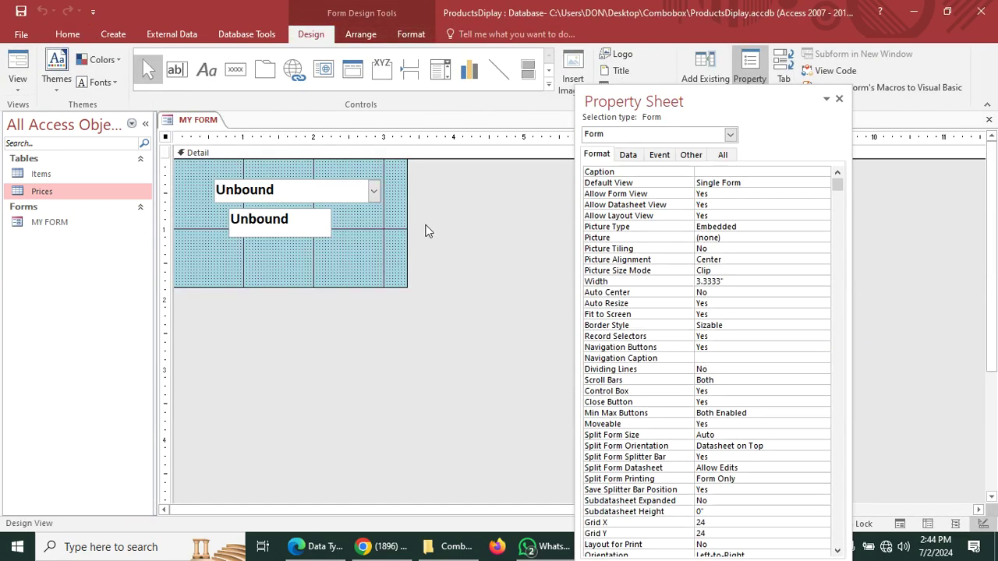
Set the combo box's Column Widths to 0";1"
click(296, 187)
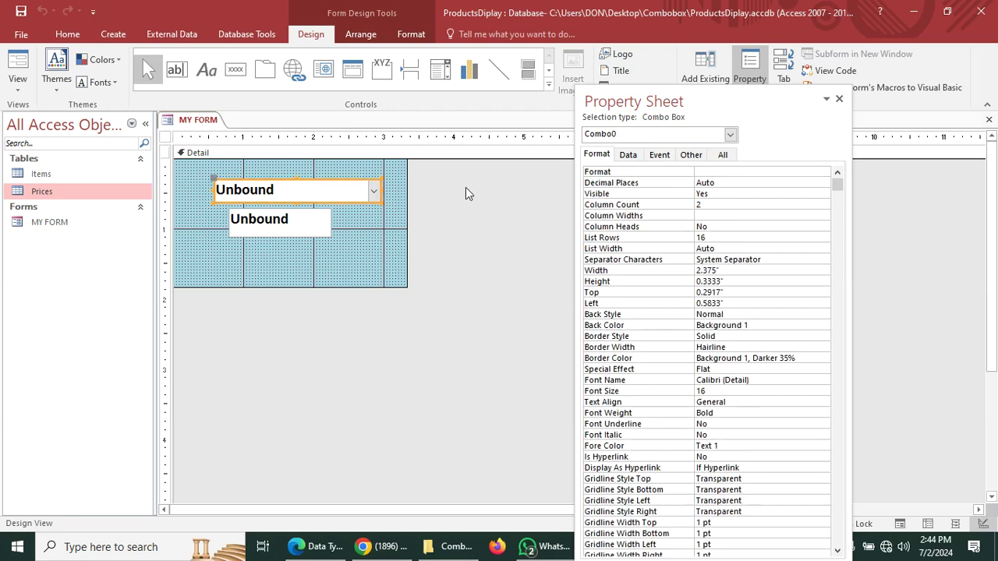
click(628, 154)
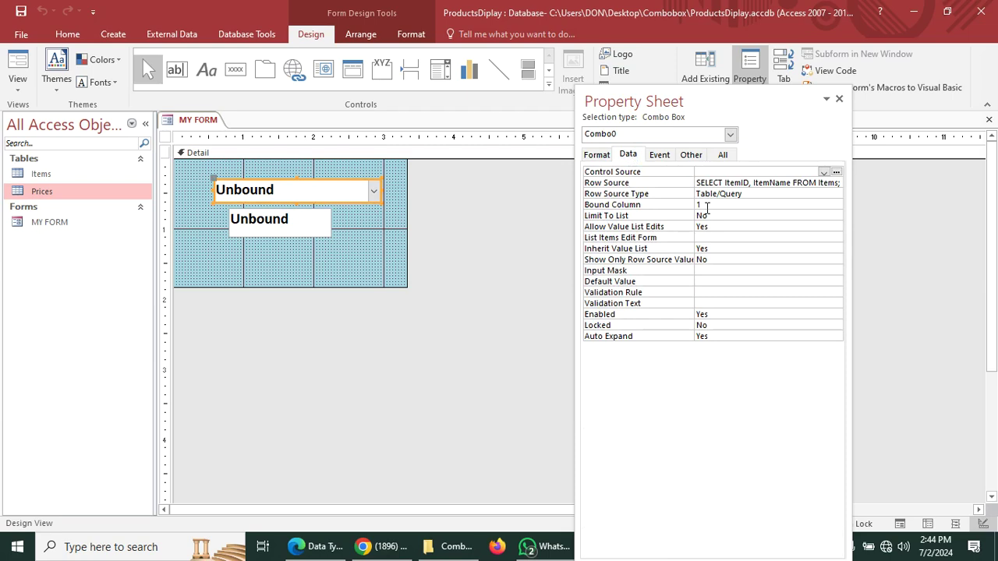
click(598, 154)
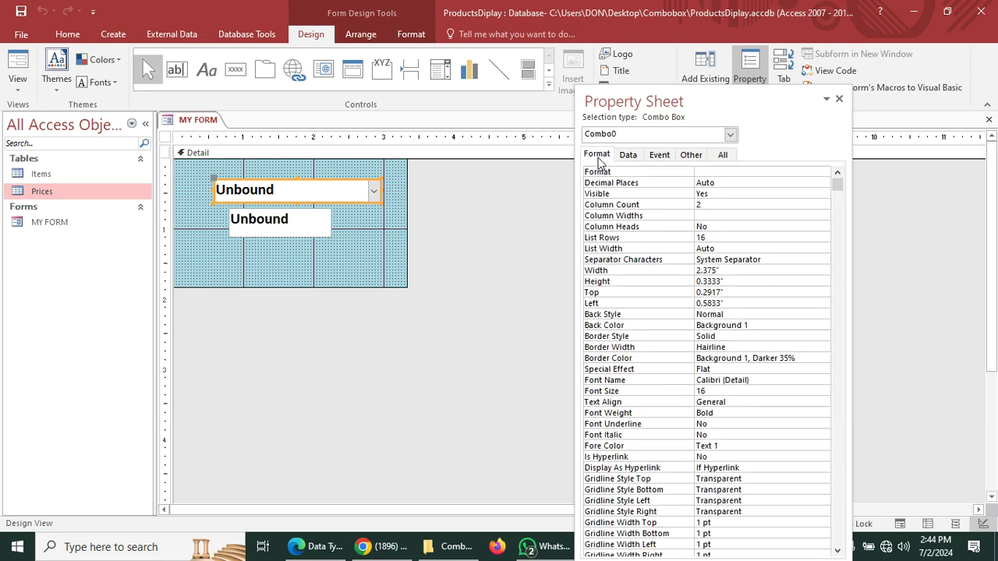
click(705, 215)
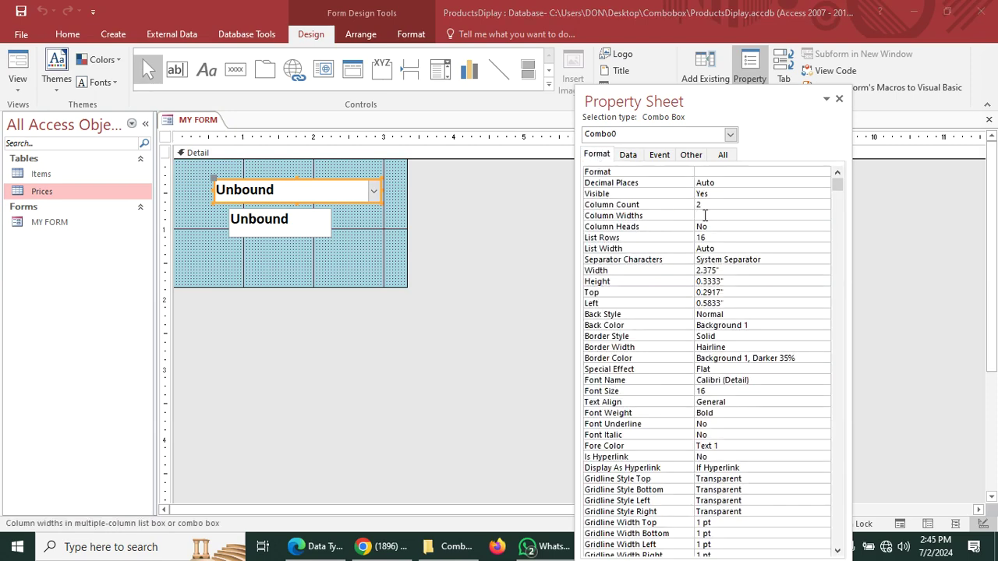
text(0")
text(;1)
click(721, 237)
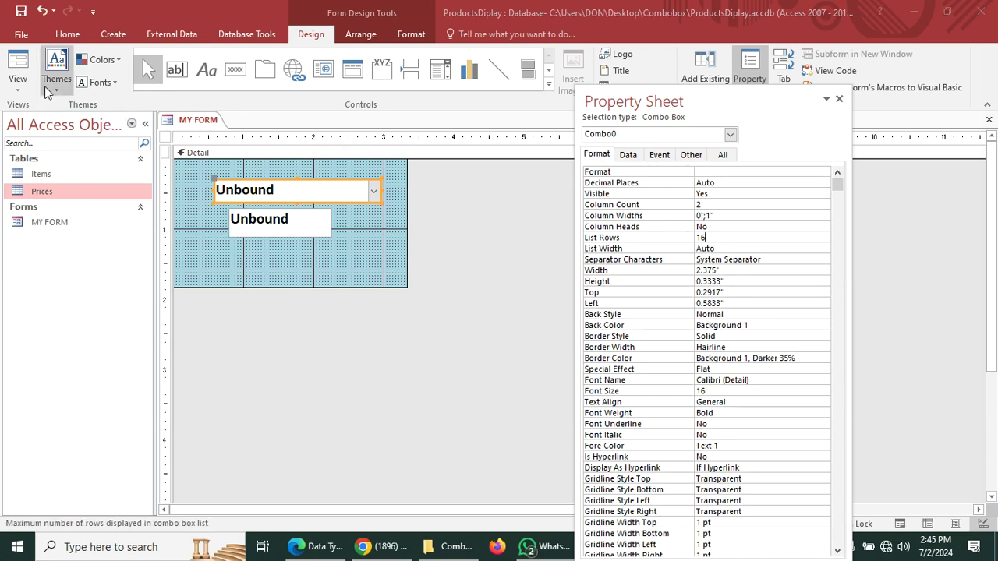
Check the combo box's drop-down list in Form View, and return the form to Design View
click(17, 68)
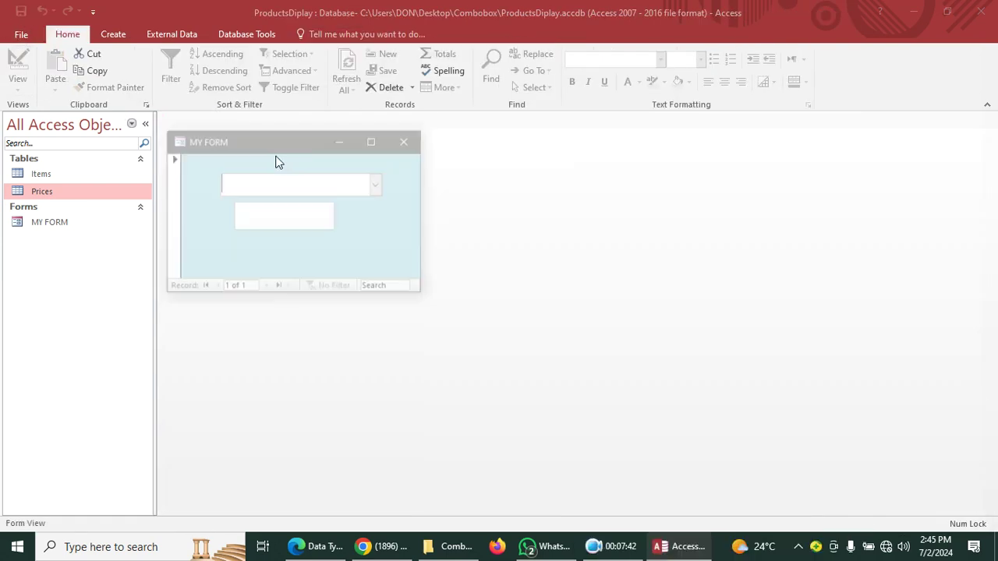
click(378, 185)
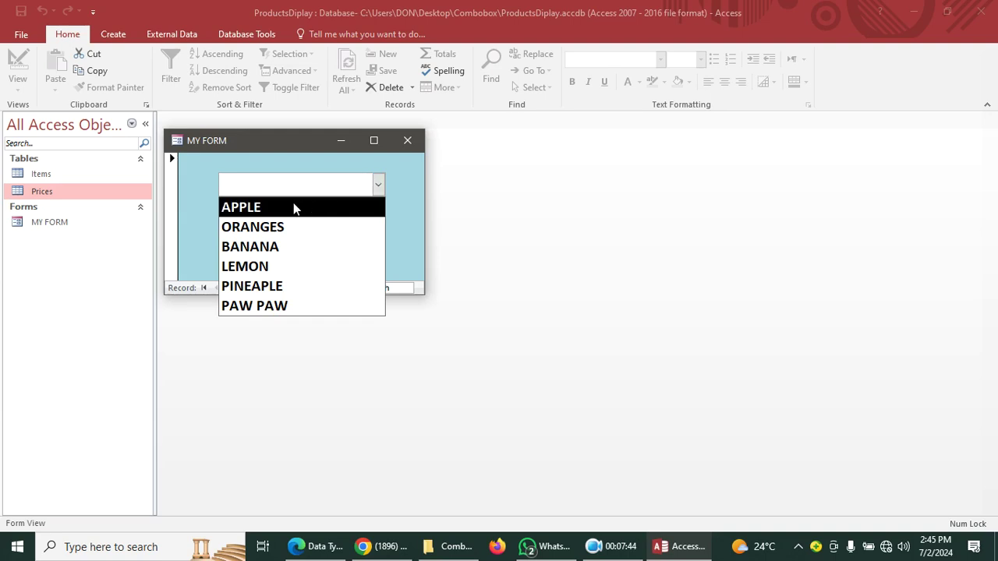
click(406, 182)
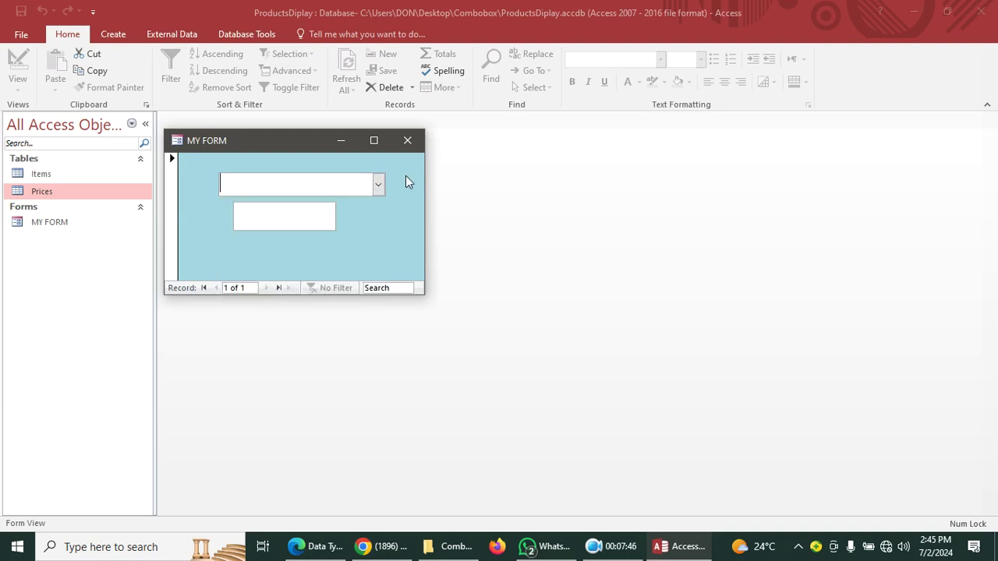
right_click(397, 185)
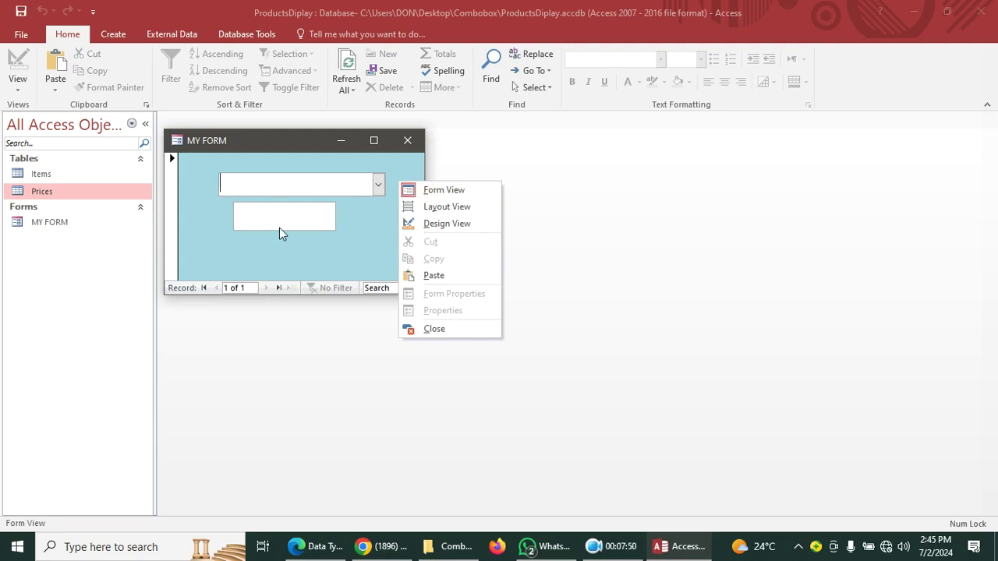
click(441, 224)
Rename the text box below the combo box as txtPrice
click(299, 227)
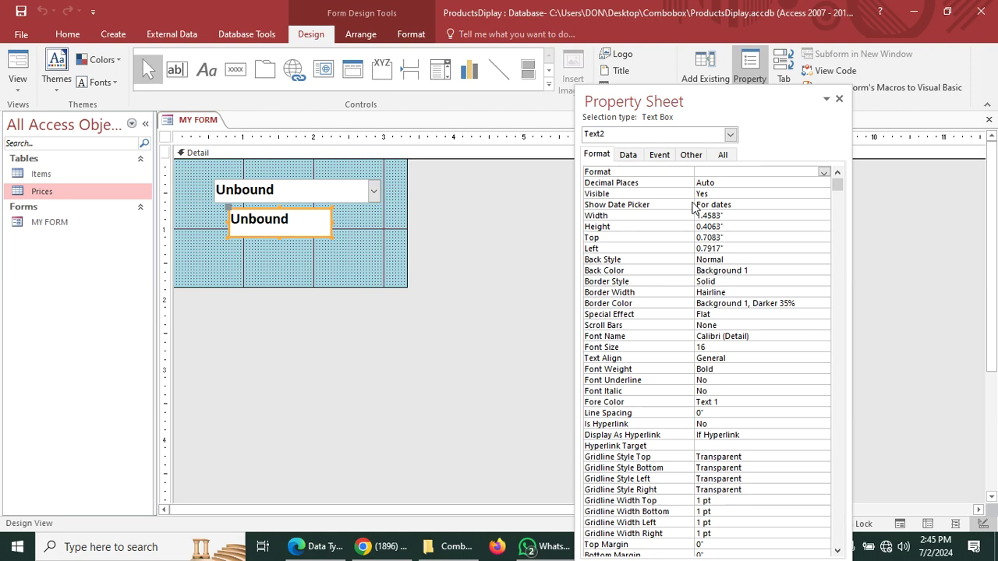
click(725, 155)
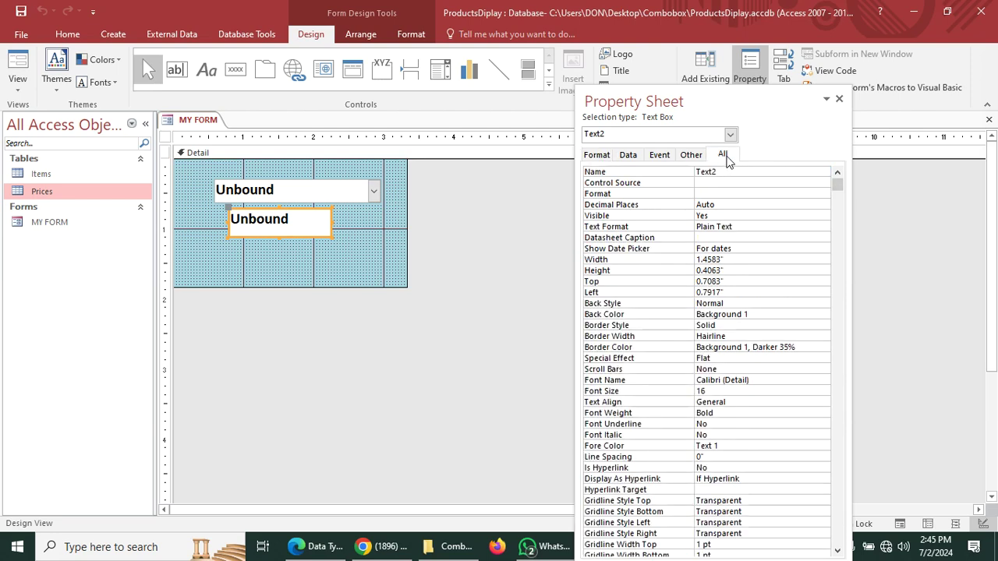
click(660, 174)
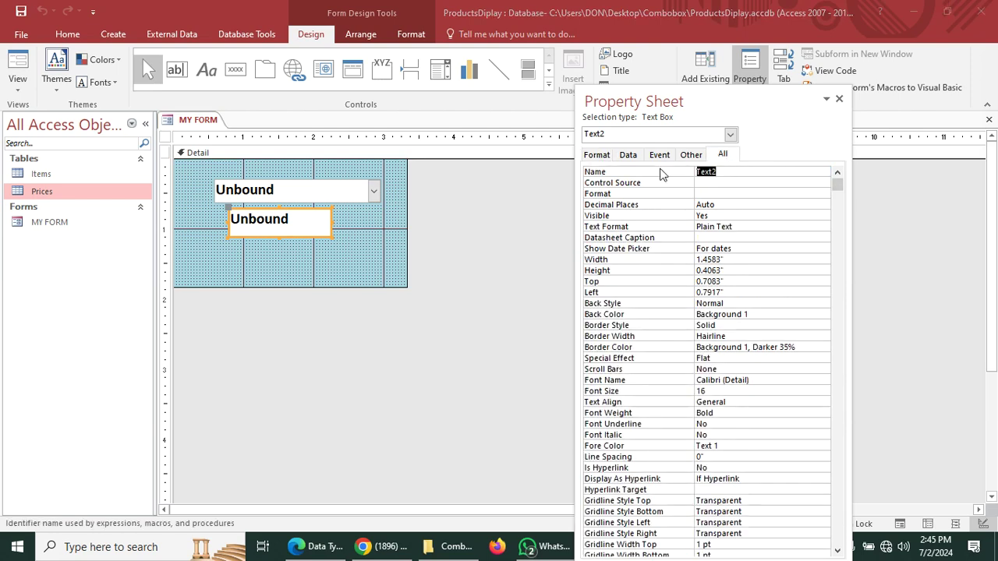
text(t)
key(BackSpace)
key(BackSpace)
click(340, 199)
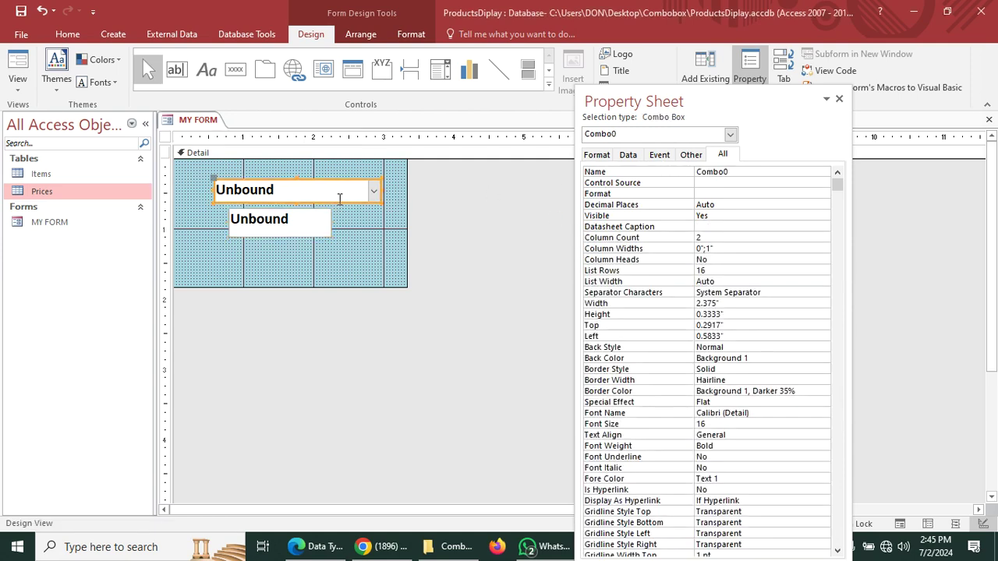
click(319, 229)
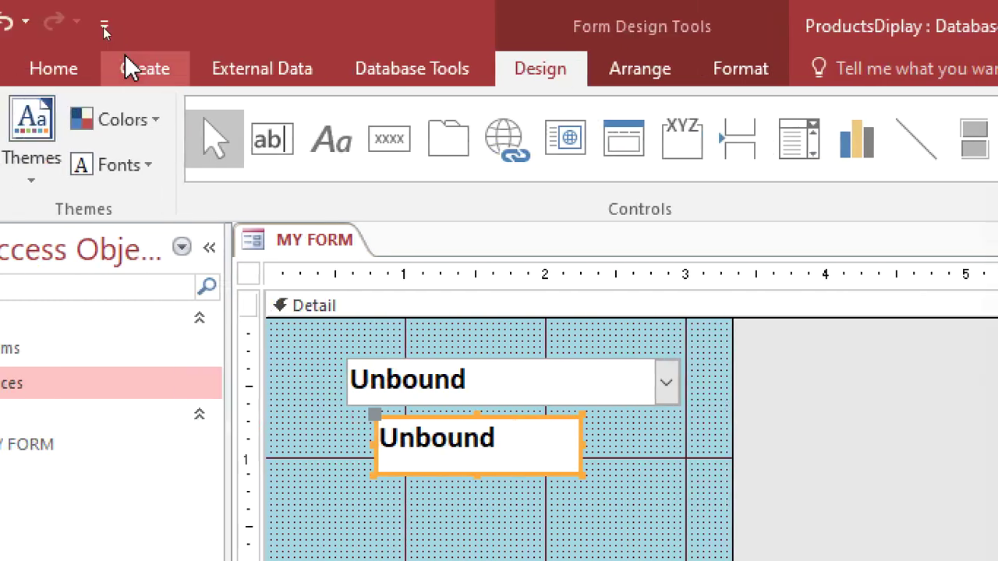
Create a new macro with a SetTempVar action whose variable name is SelectedItemID
click(140, 70)
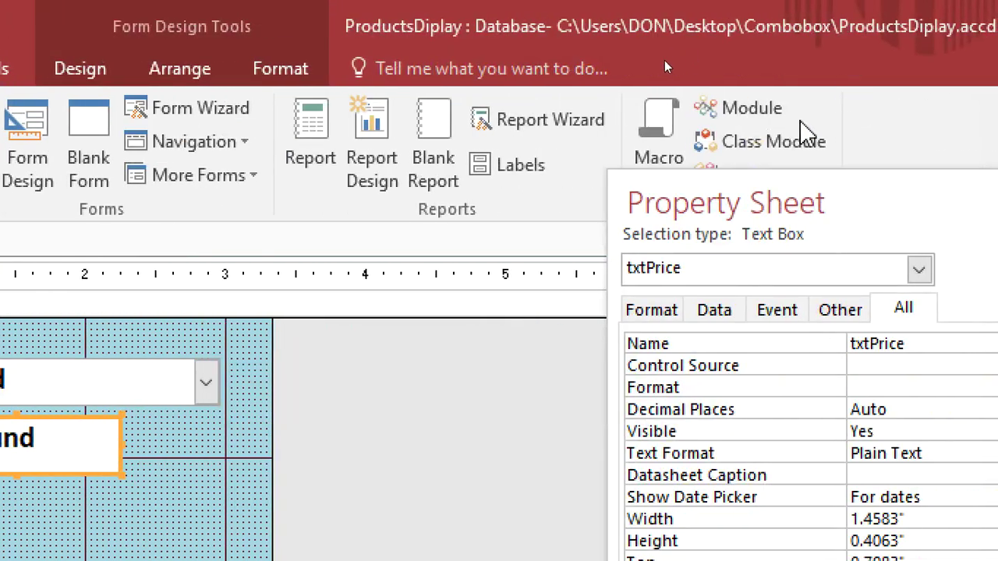
click(648, 131)
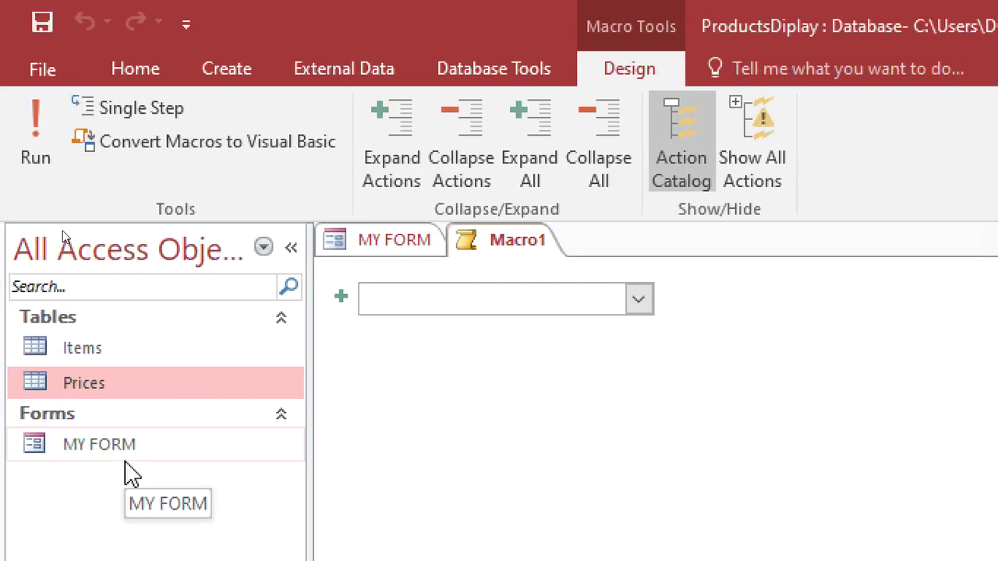
text(S)
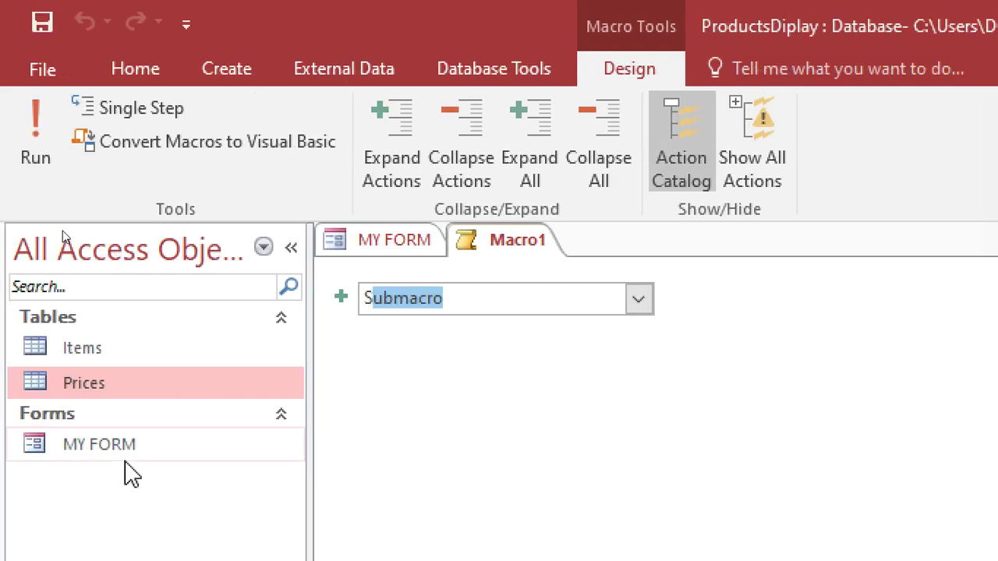
text(etTempV)
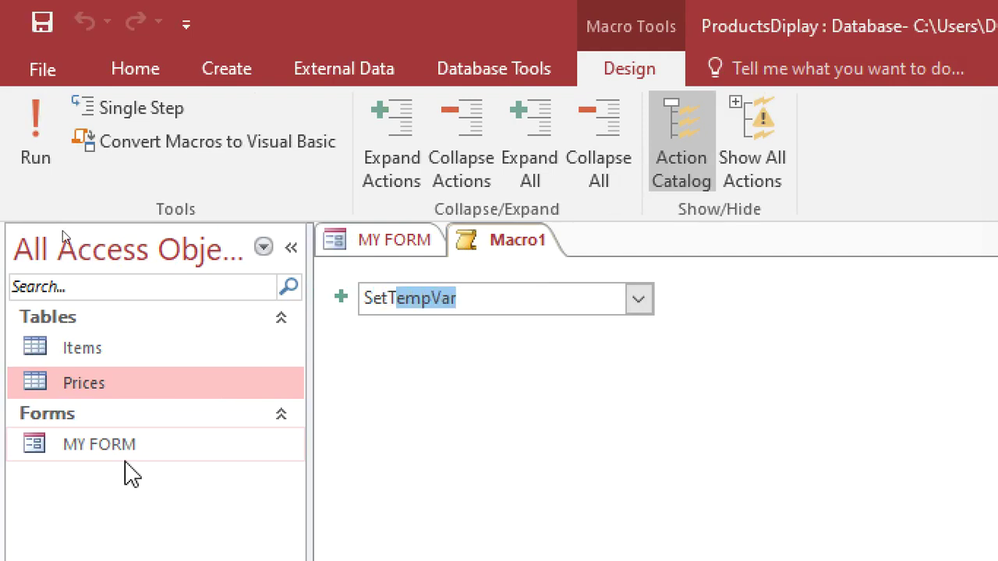
key(Return)
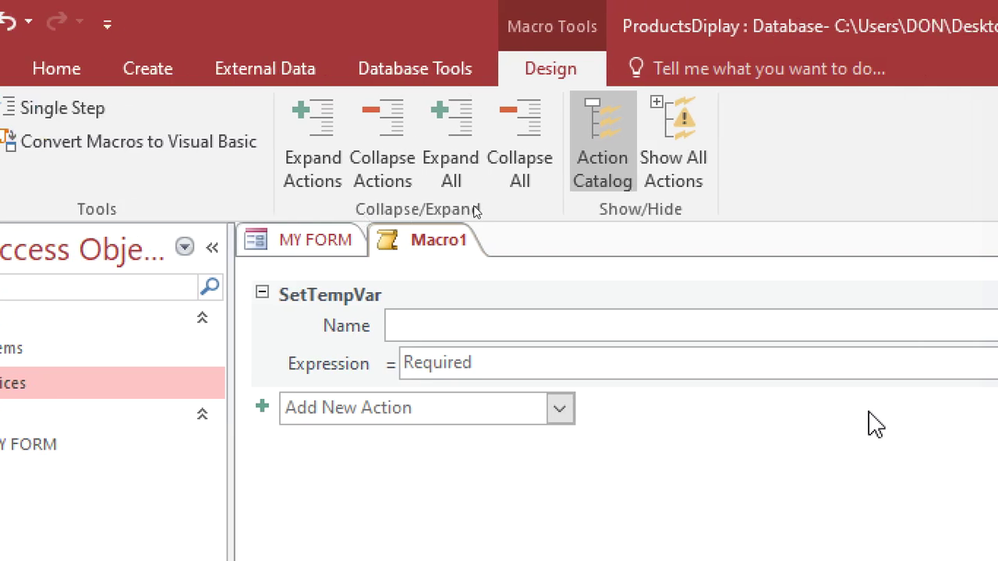
text(Selected)
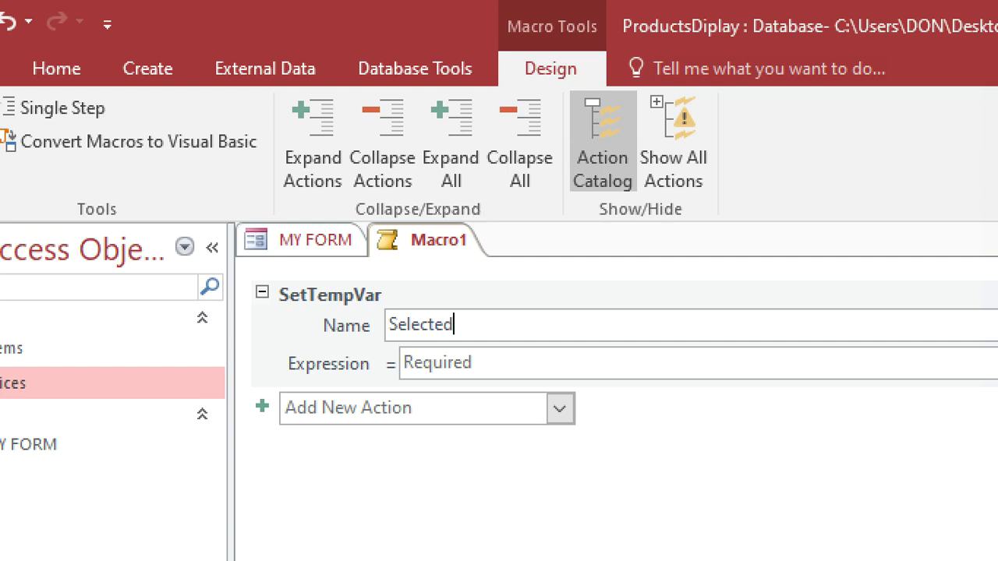
text(ItemID)
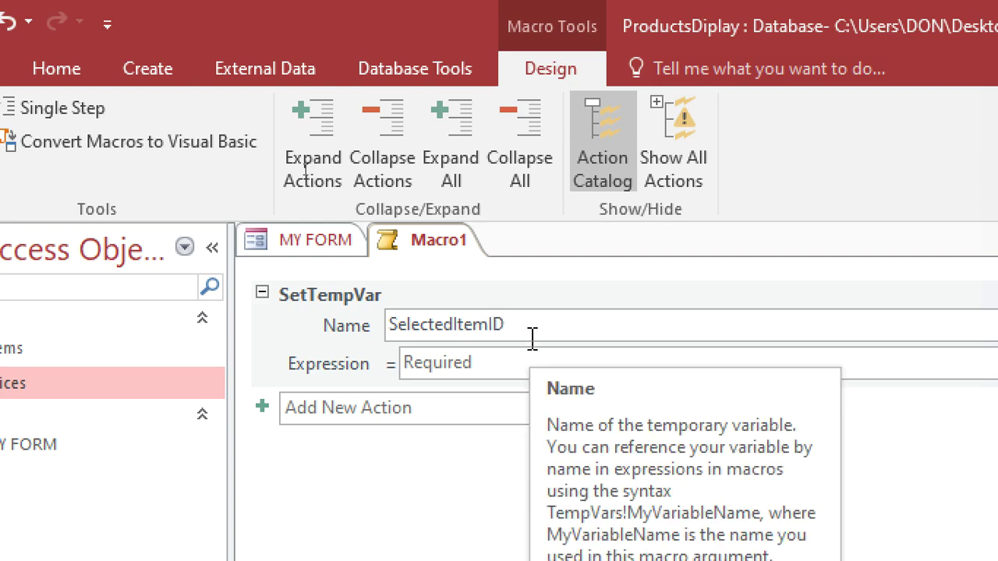
Set the SetTempVar expression to =[Forms]![MY FORM]![Combo0]
click(480, 364)
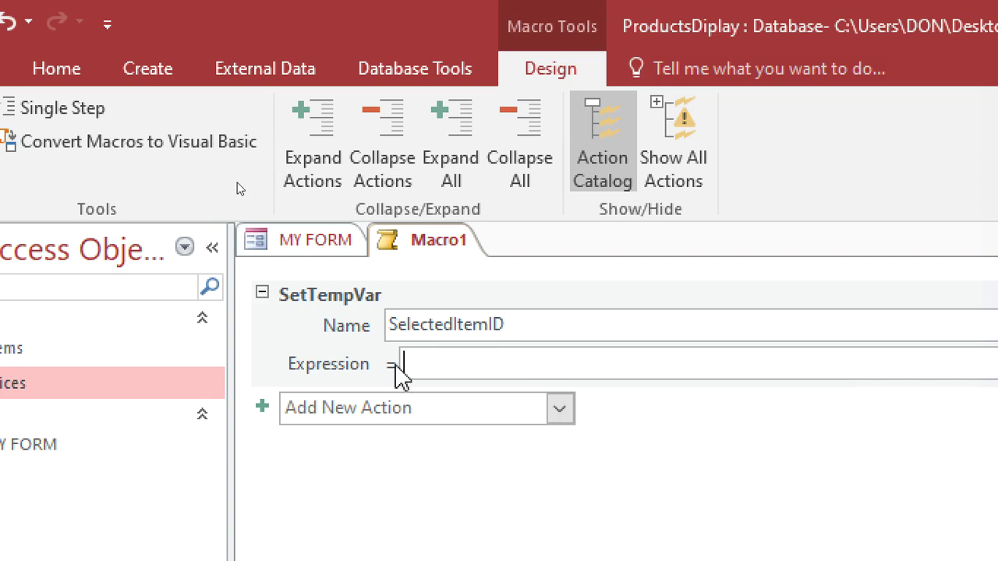
text(=FORMS)
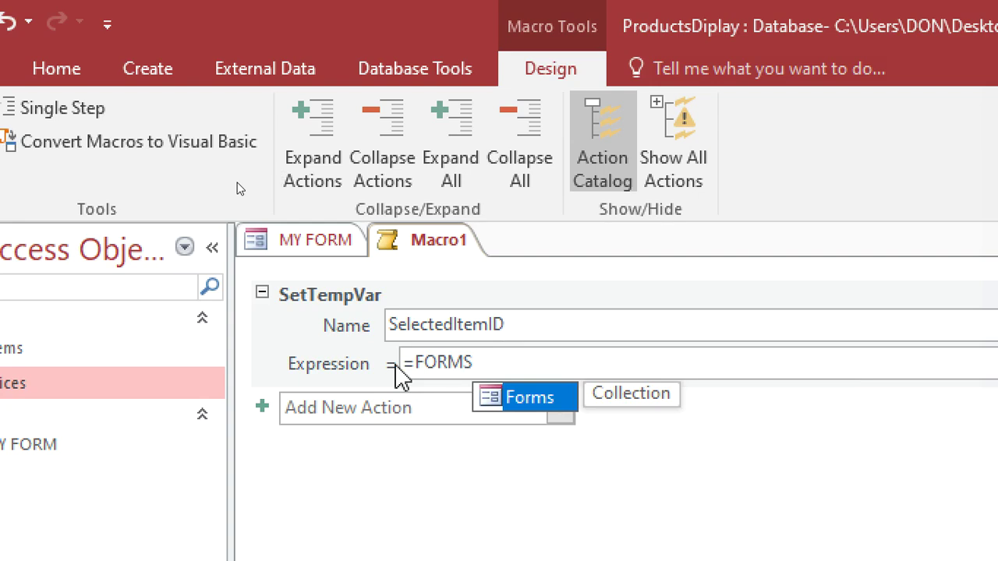
text(!)
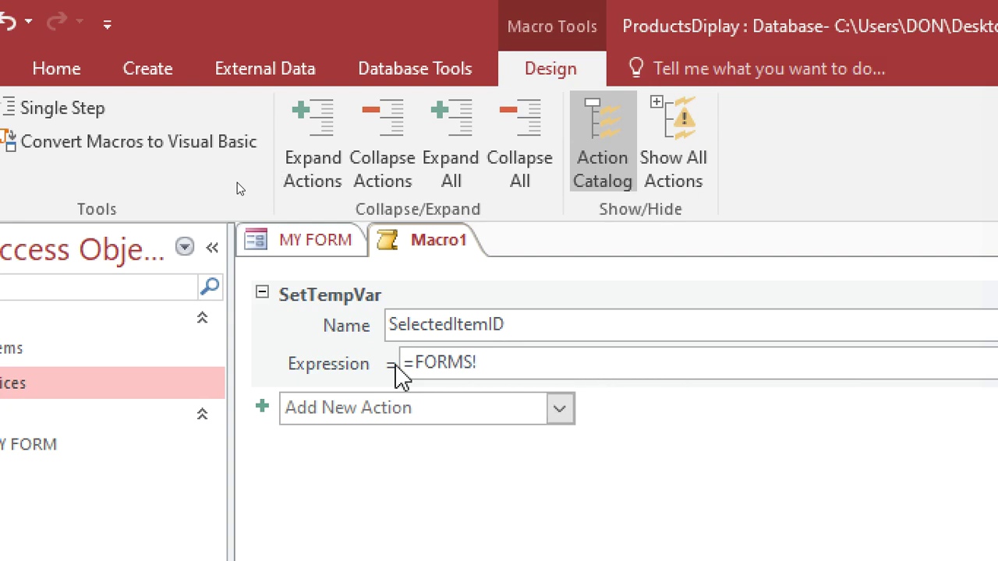
key(BackSpace)
key(BackSpace)
key(BackSpace)
key(BackSpace)
key(BackSpace)
key(BackSpace)
key(BackSpace)
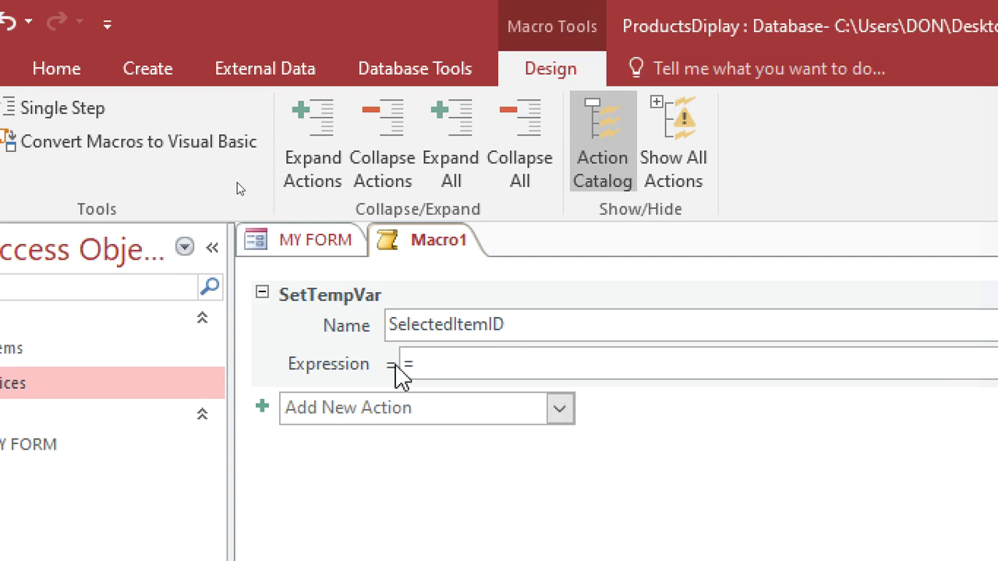
text([Forms)
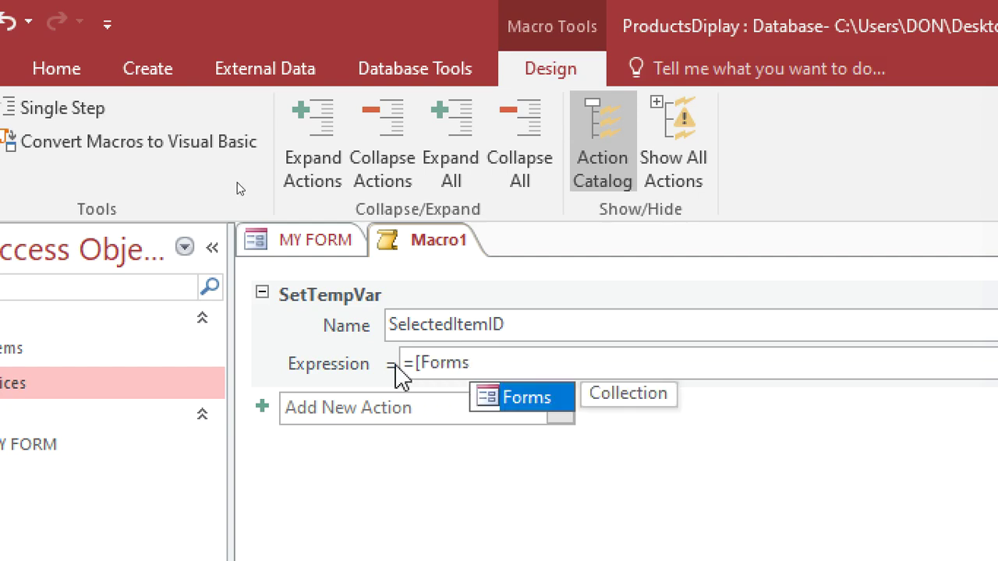
text(]!)
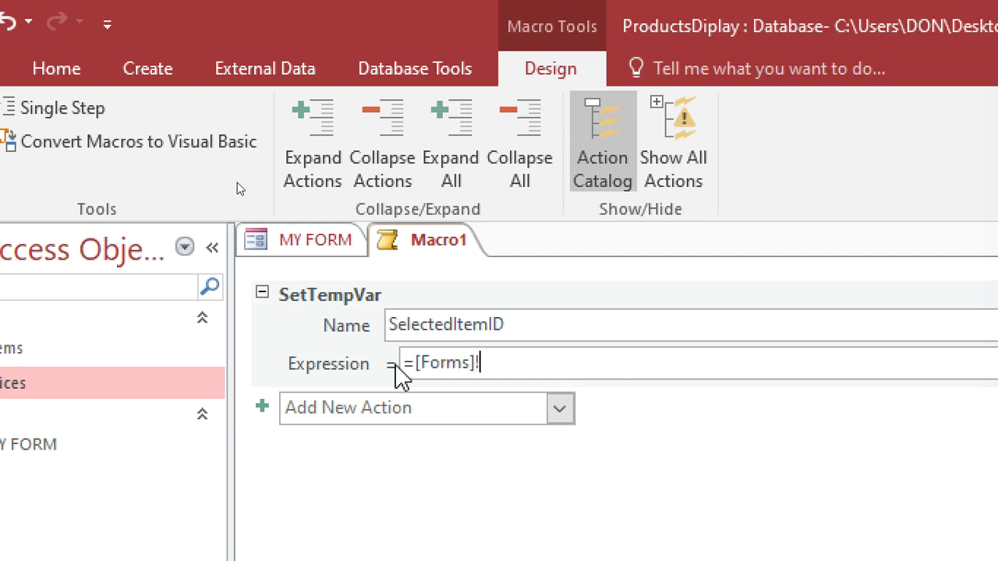
key(Tab)
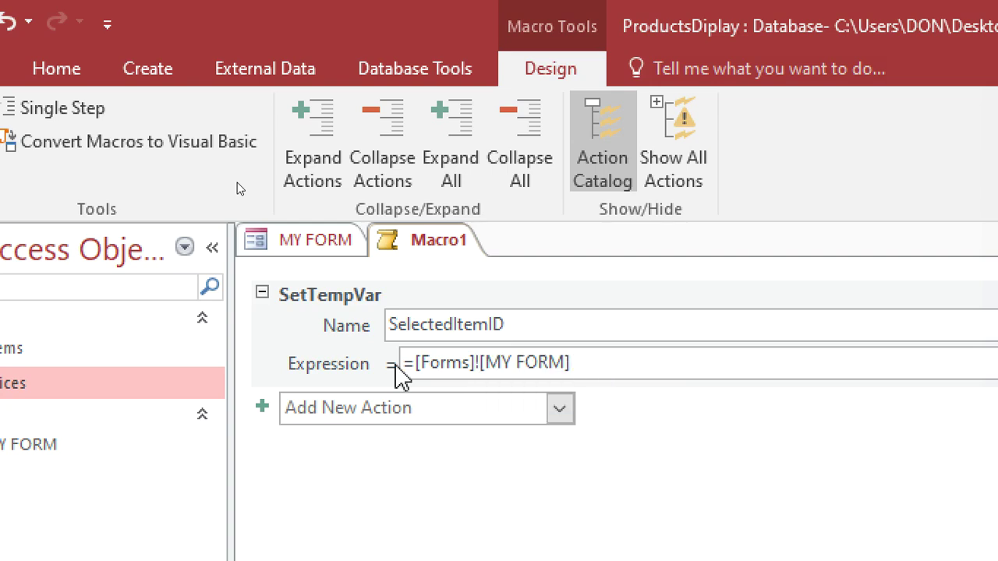
text(!)
key(Tab)
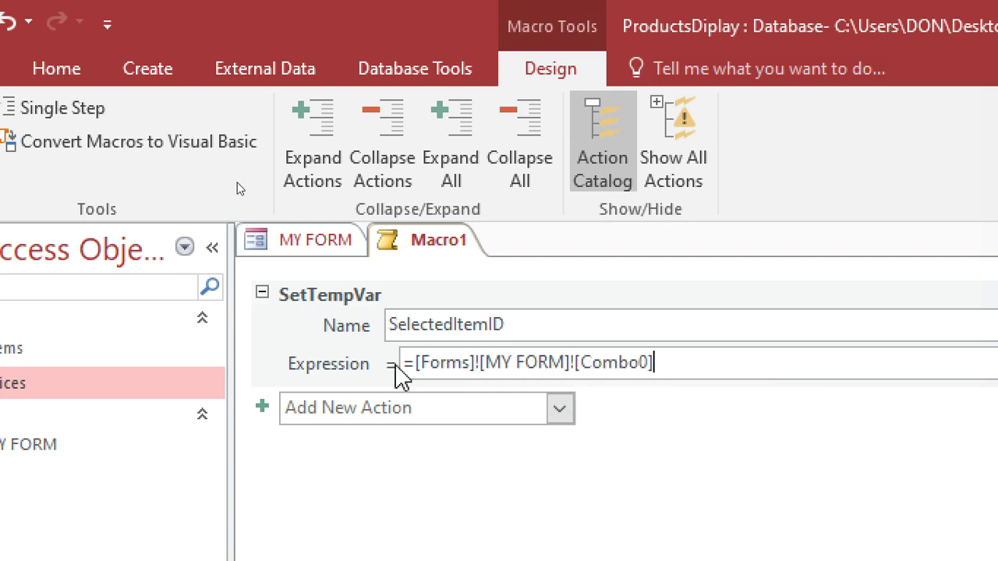
click(620, 414)
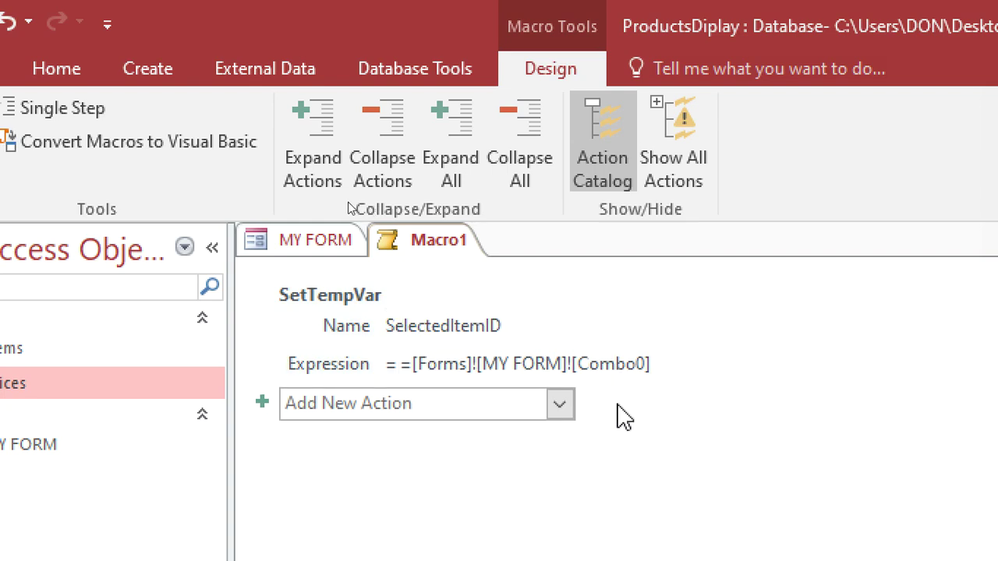
Add a SetProperty action below the SetTempVar action in the macro
click(411, 407)
text(SetProperty)
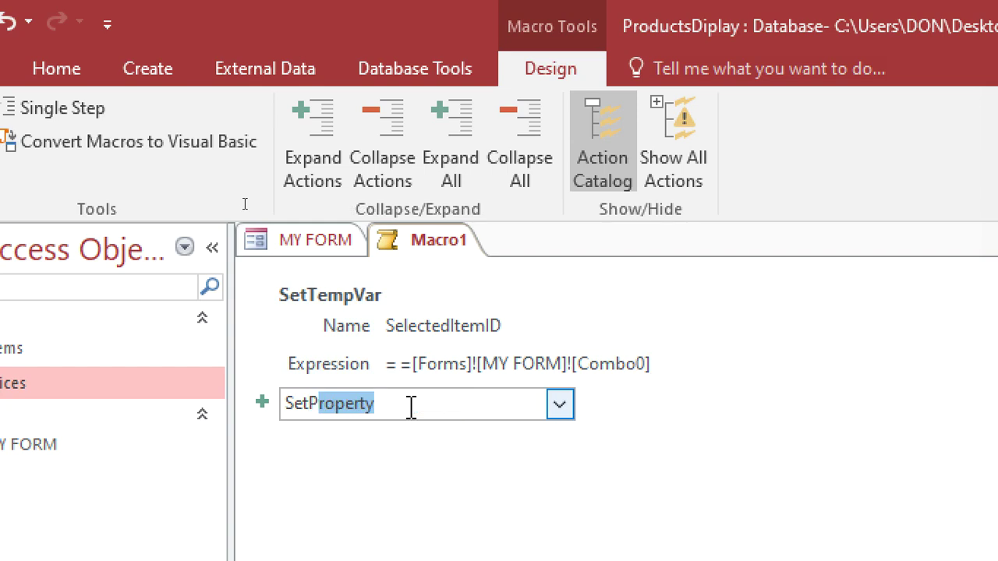
key(Return)
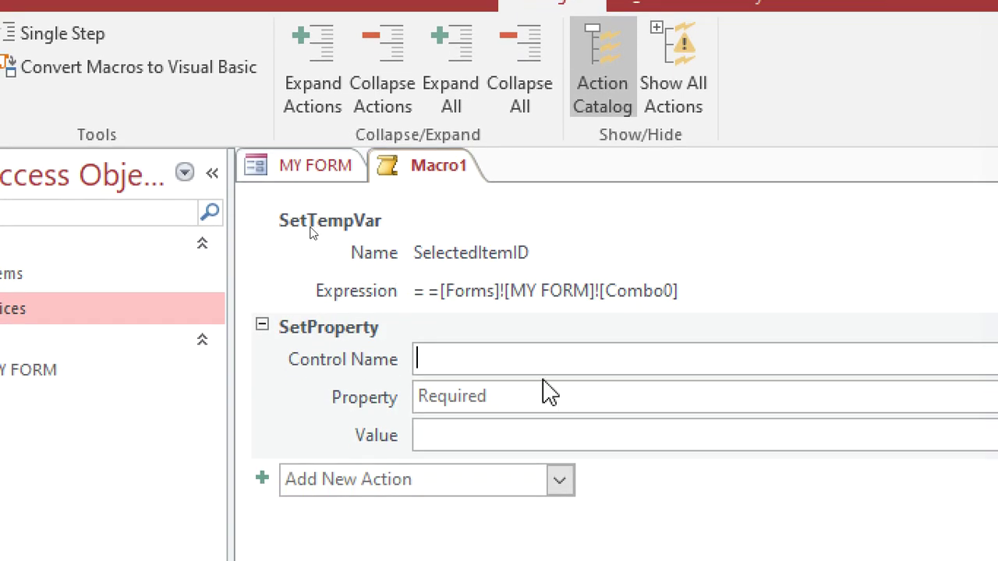
Remove the extra leading equals sign from the SetTempVar expression, leaving [Forms]![MY FORM]![Combo0]
click(504, 310)
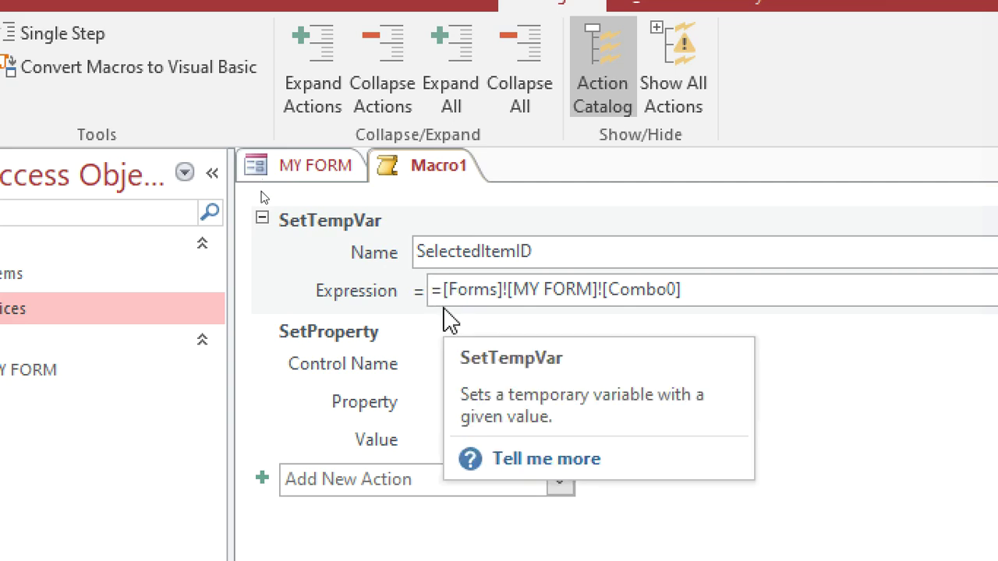
key(Delete)
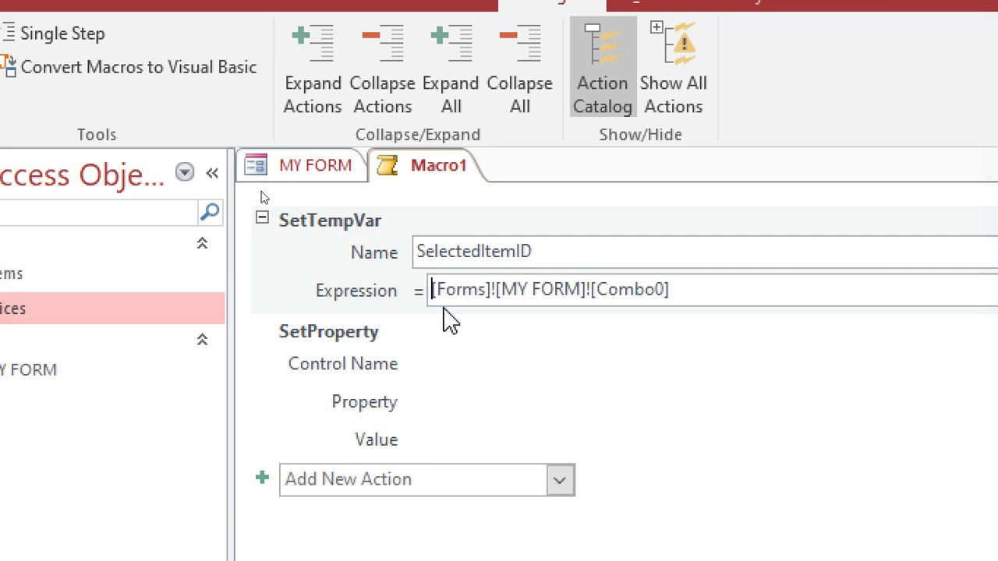
click(452, 361)
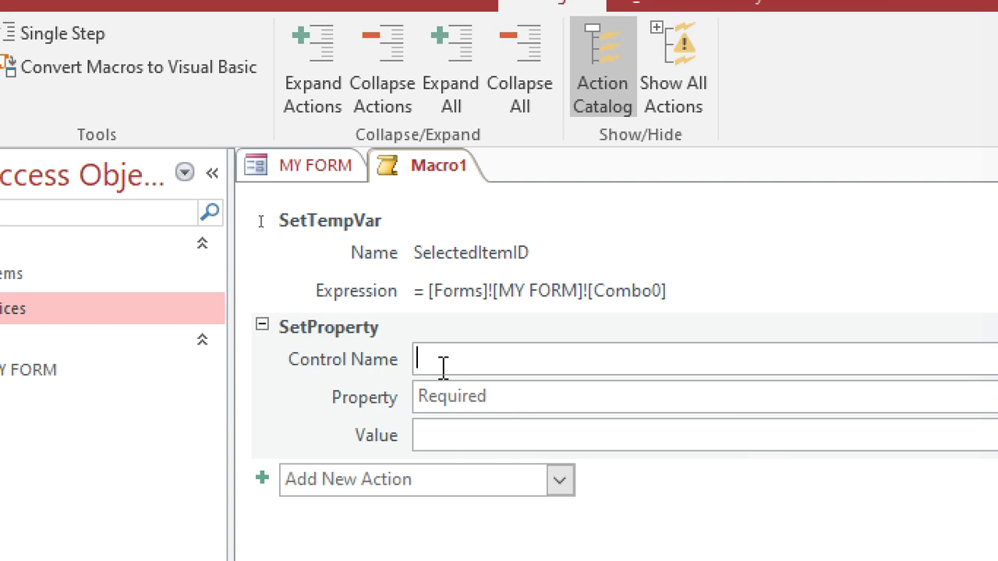
Set the SetProperty action's control name to txtPrice and its property to Value
text(txtPrice)
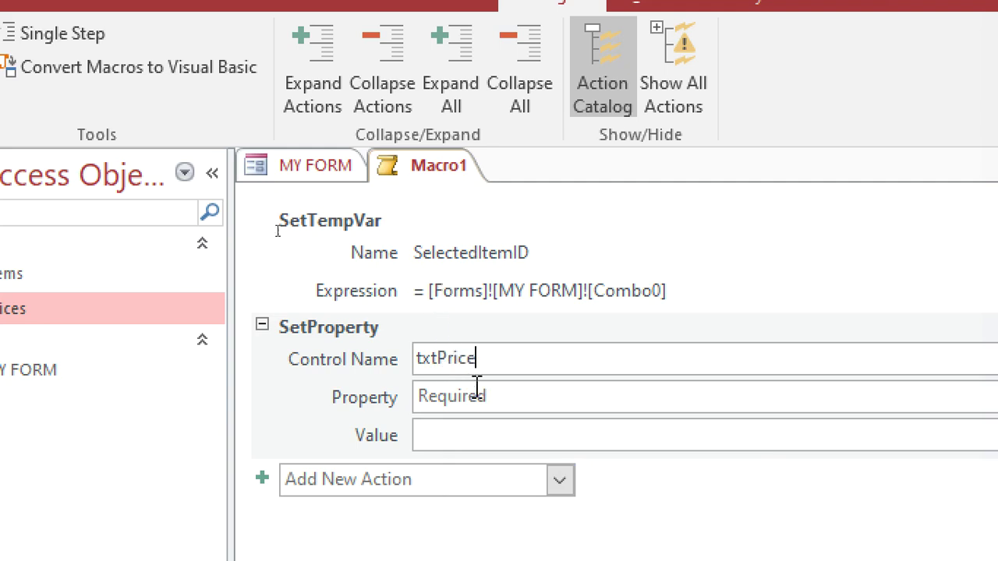
click(511, 394)
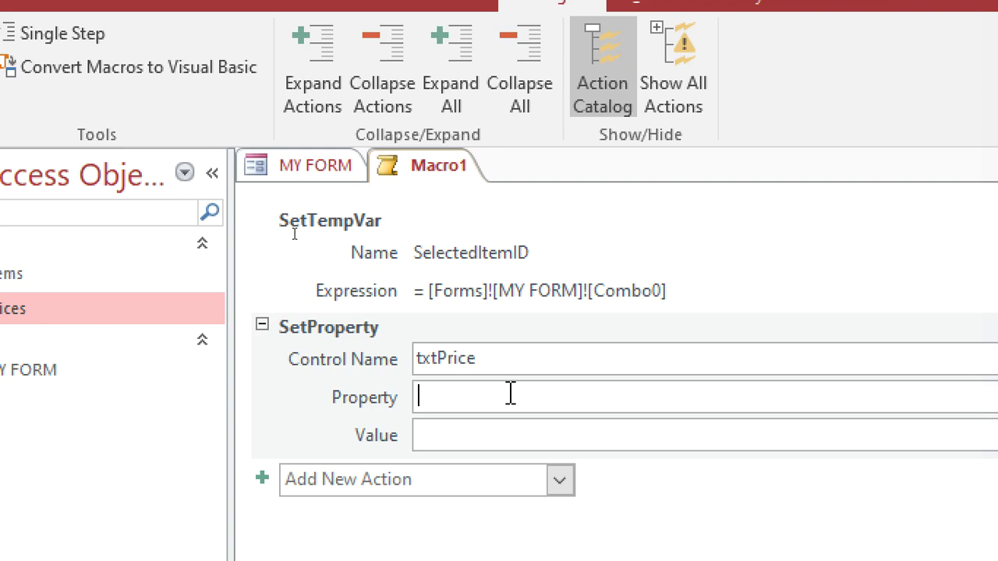
text(Value)
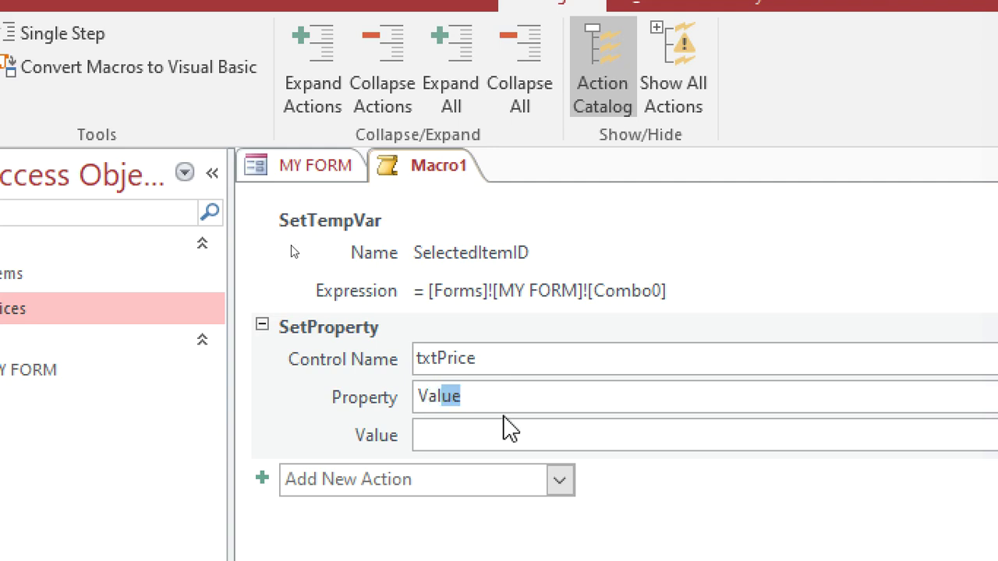
Begin the SetProperty action's Value expression with =DLookUp(
click(501, 431)
text(=d)
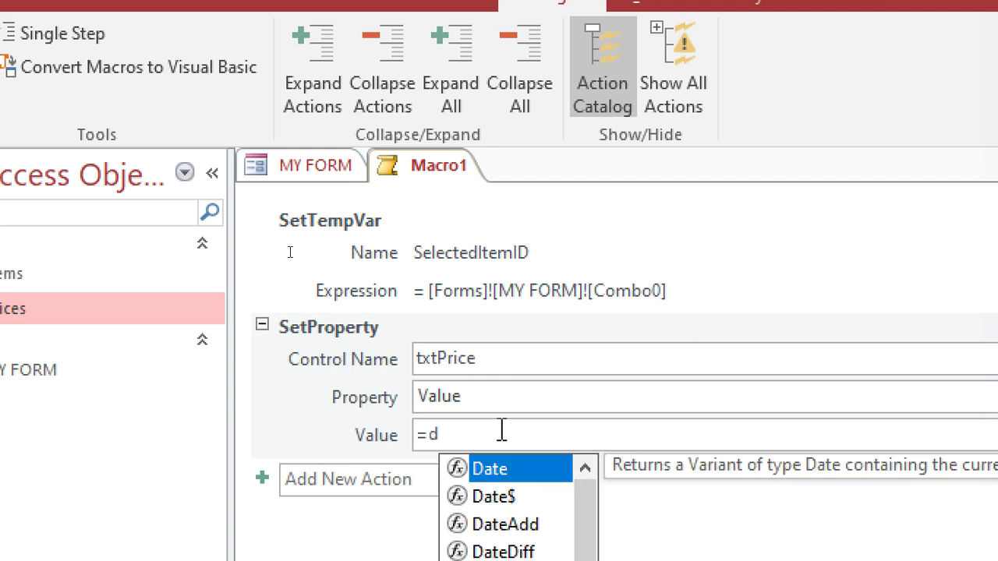
key(BackSpace)
text(Dlooup)
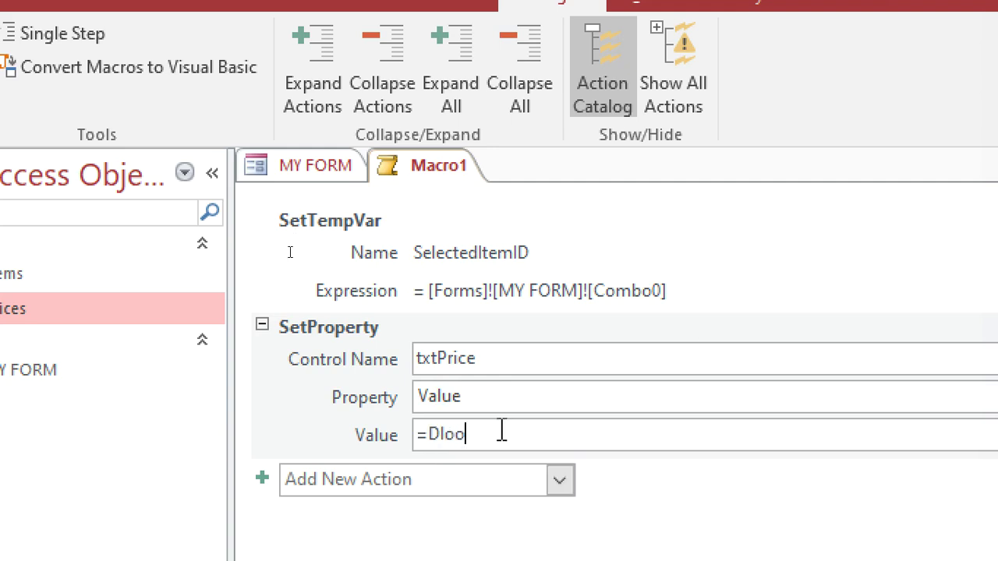
key(BackSpace)
key(BackSpace)
text(ku)
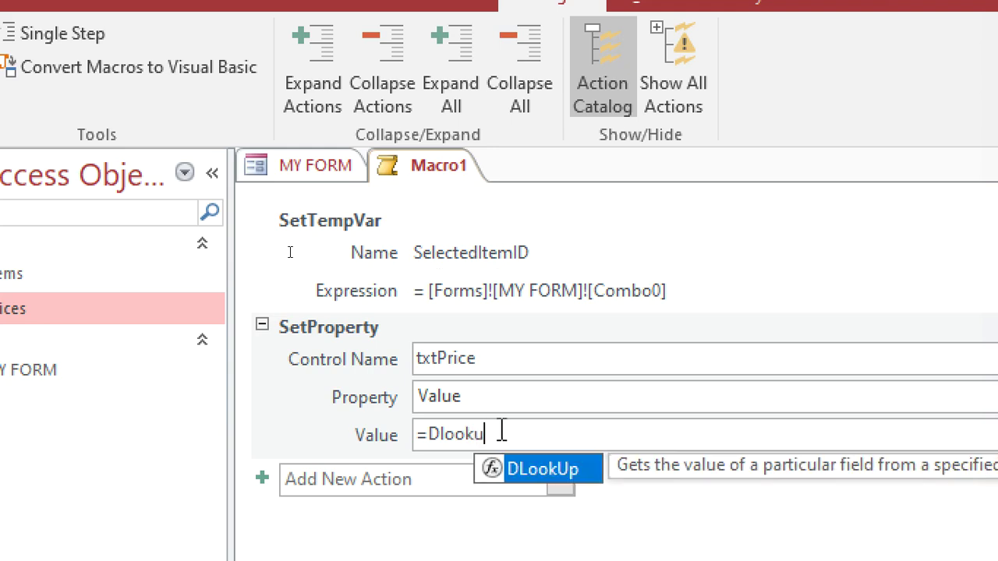
key(Tab)
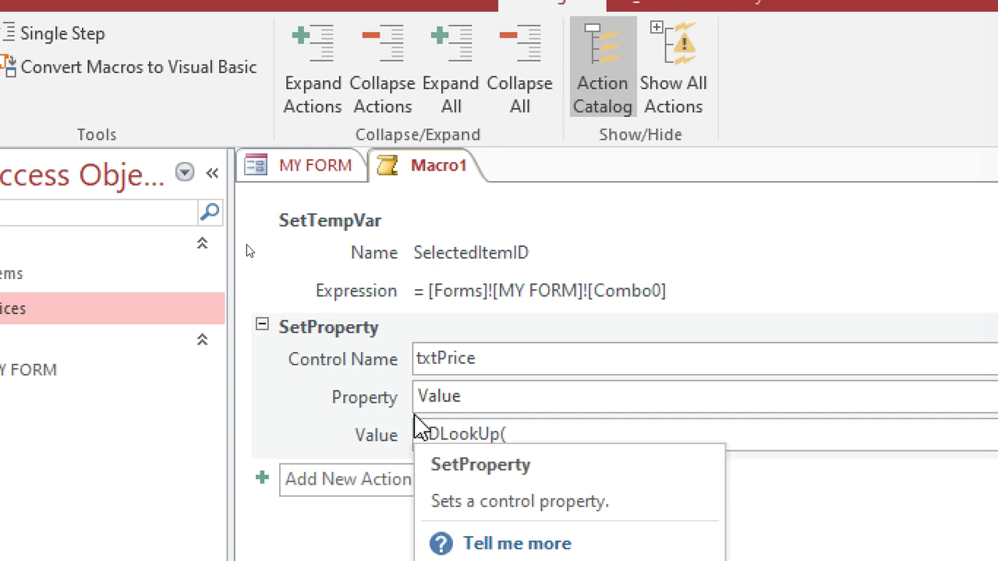
Add "[Price]" as the DLookUp expression argument and "Prices" as its domain argument
text("[)
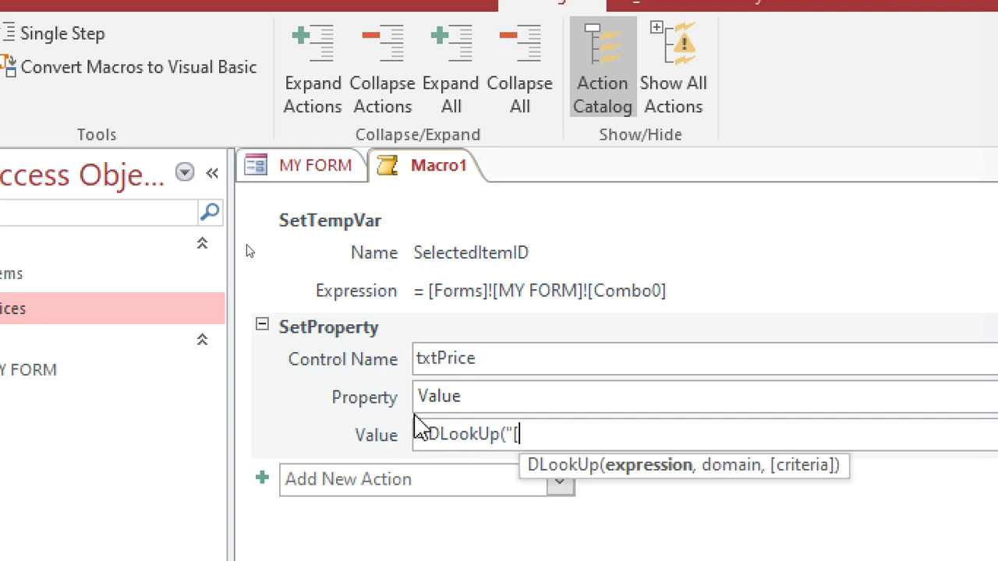
text(Price])
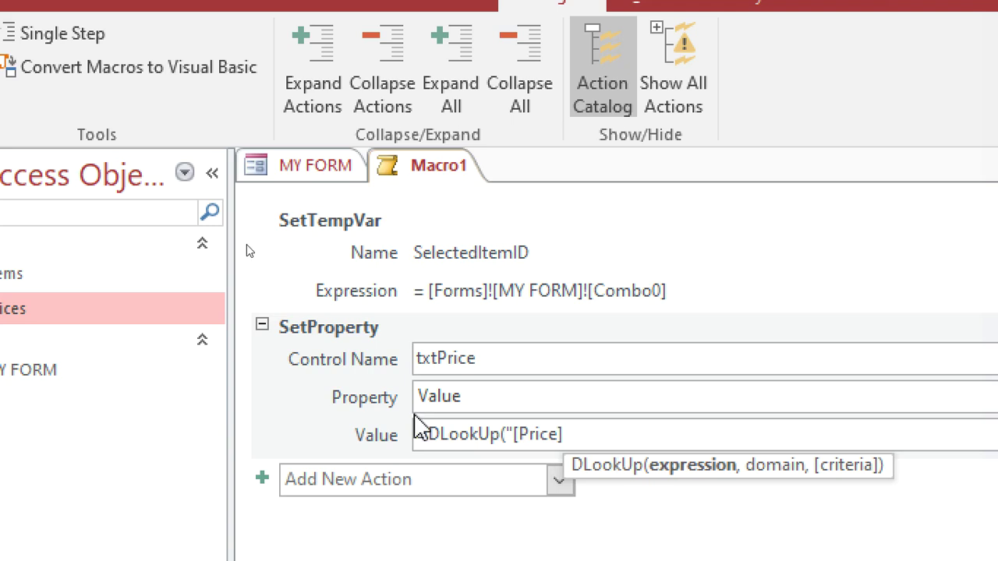
text(@)
key(BackSpace)
text(")
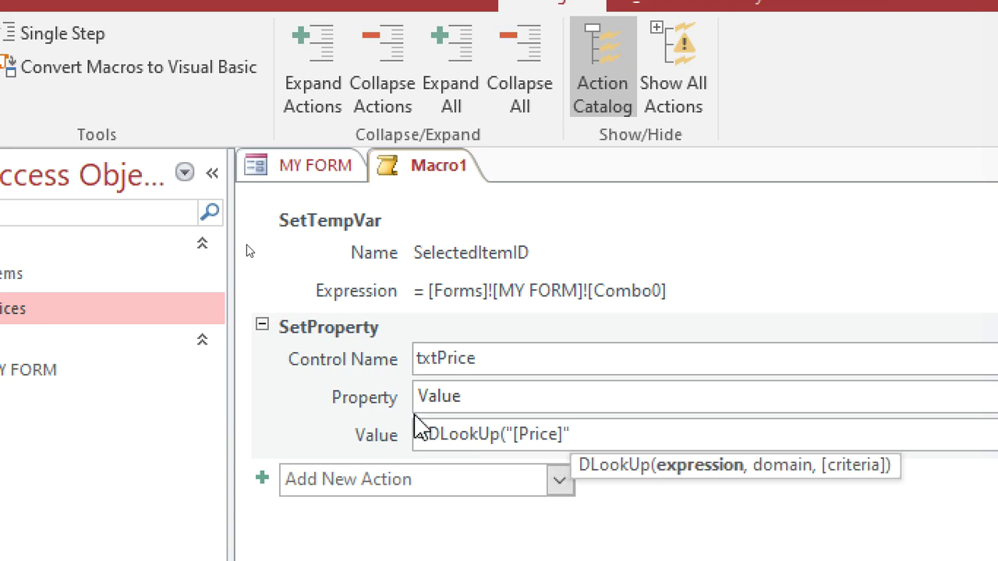
text(,")
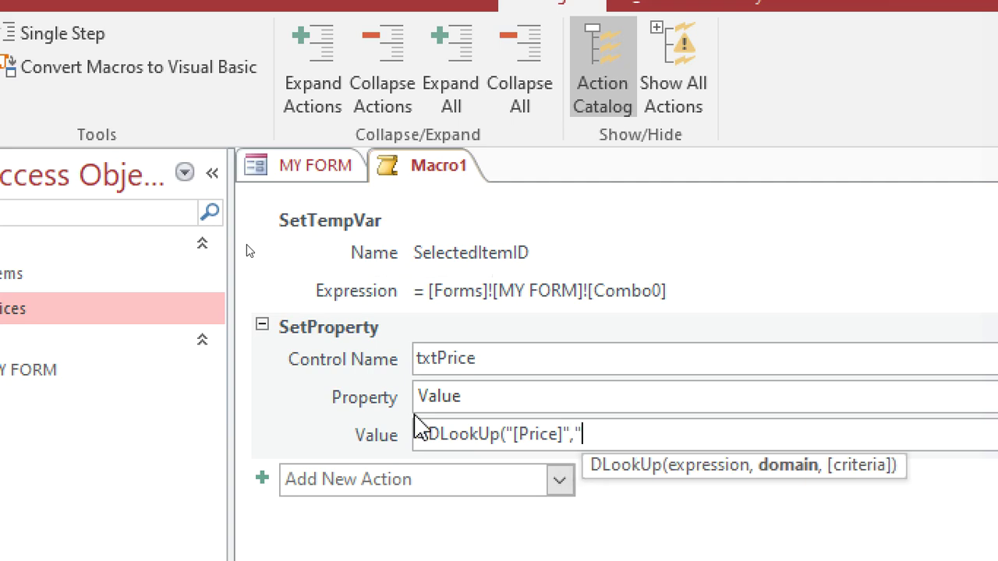
text(p)
key(BackSpace)
text(Pri)
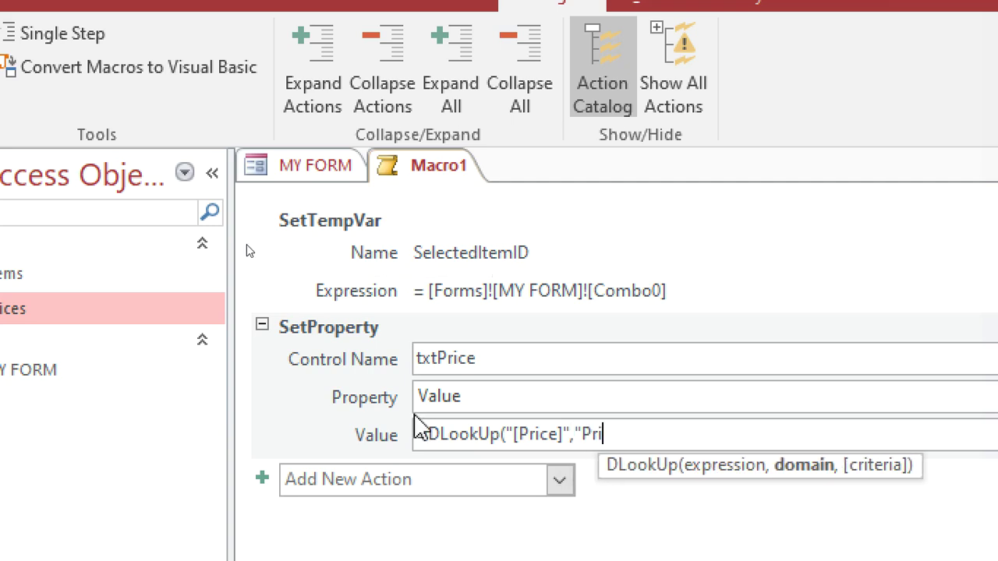
text(ces")
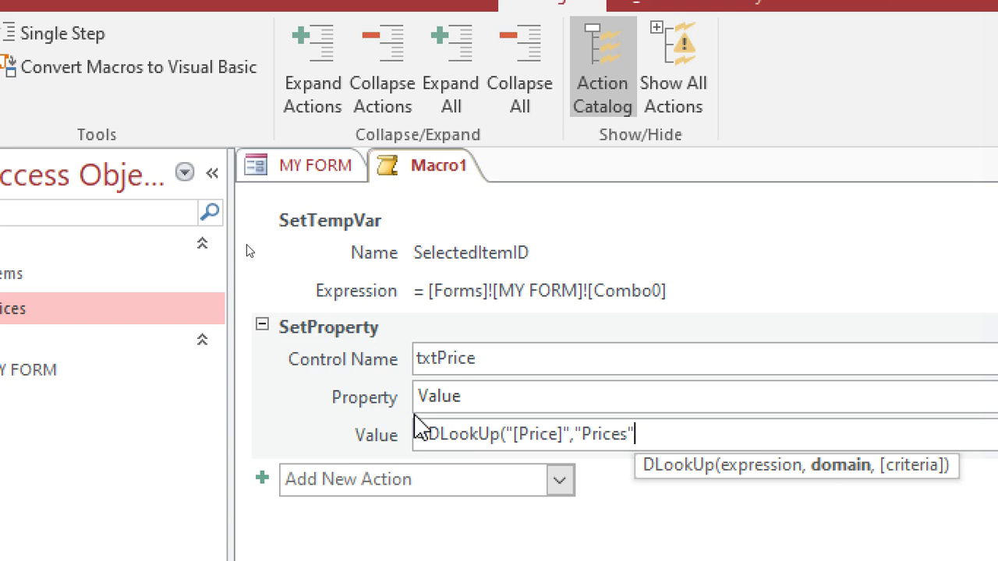
Start the DLookUp criteria argument with the text "[ItemID] =" after the Prices domain
text(,)
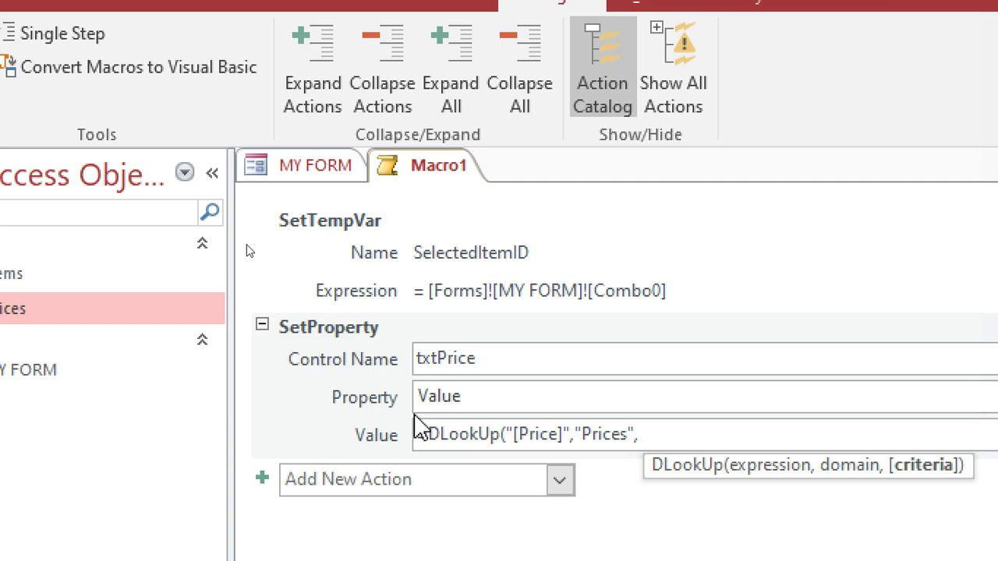
text( ")
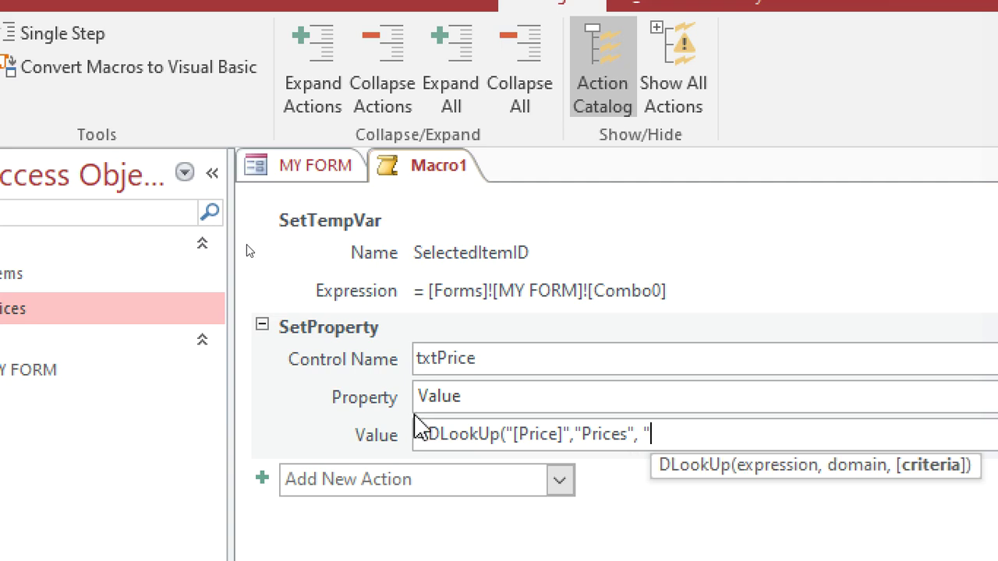
text([Item)
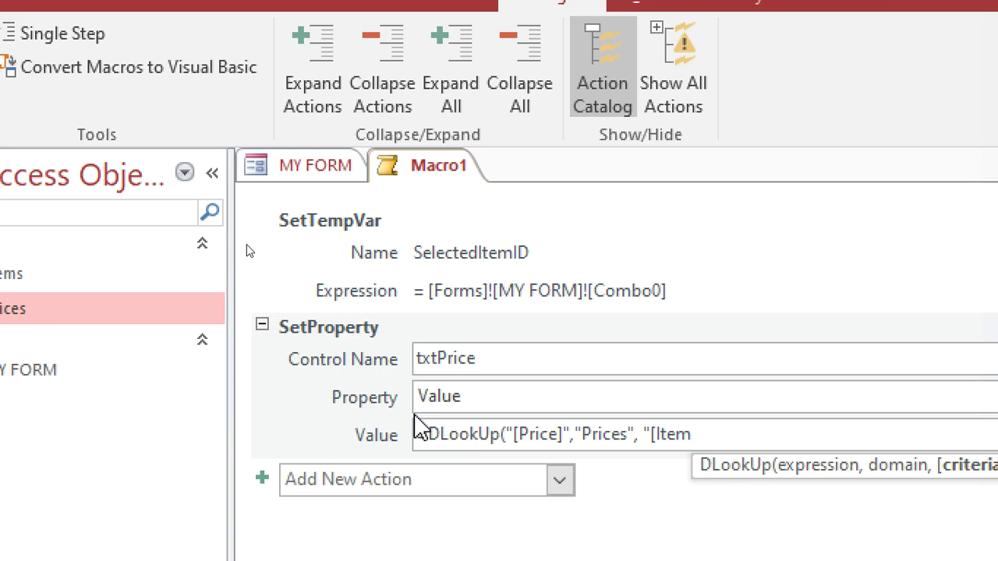
text(Id)
key(BackSpace)
text(D)
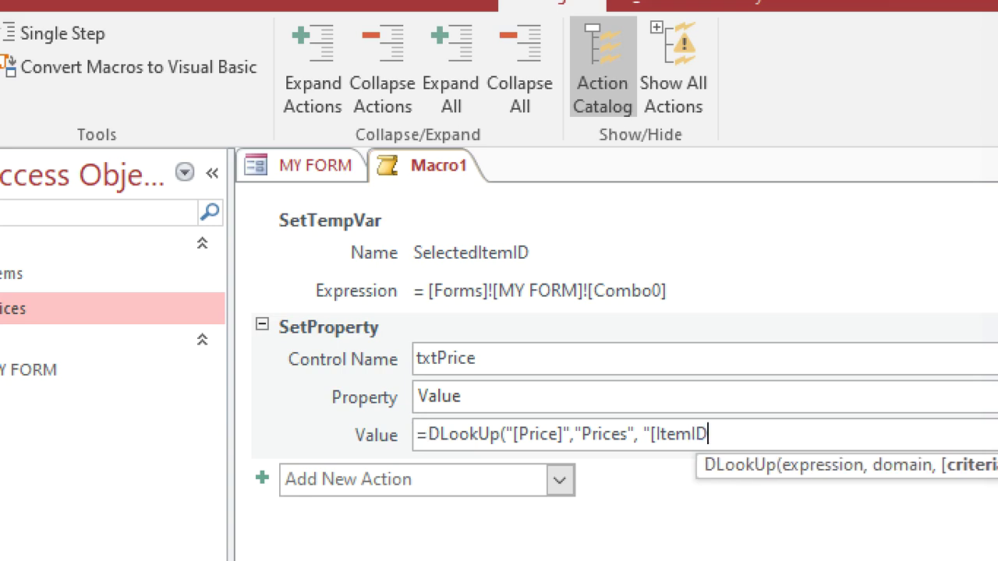
text(])
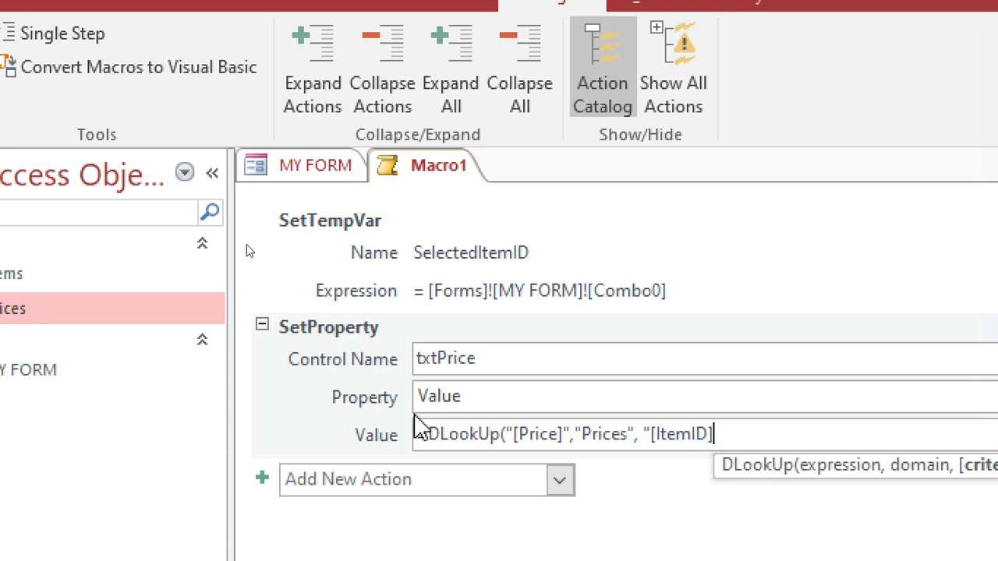
text( =)
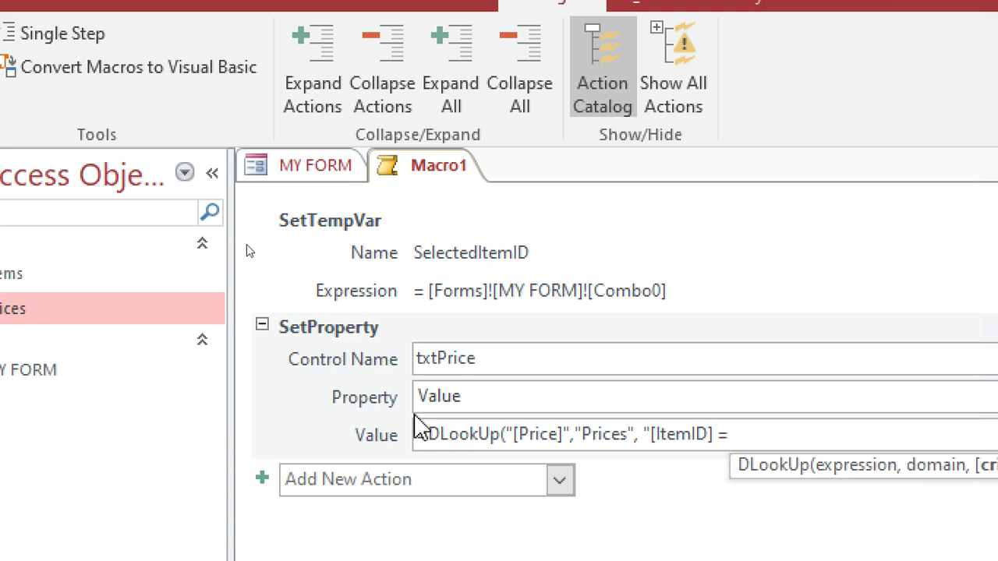
text(")
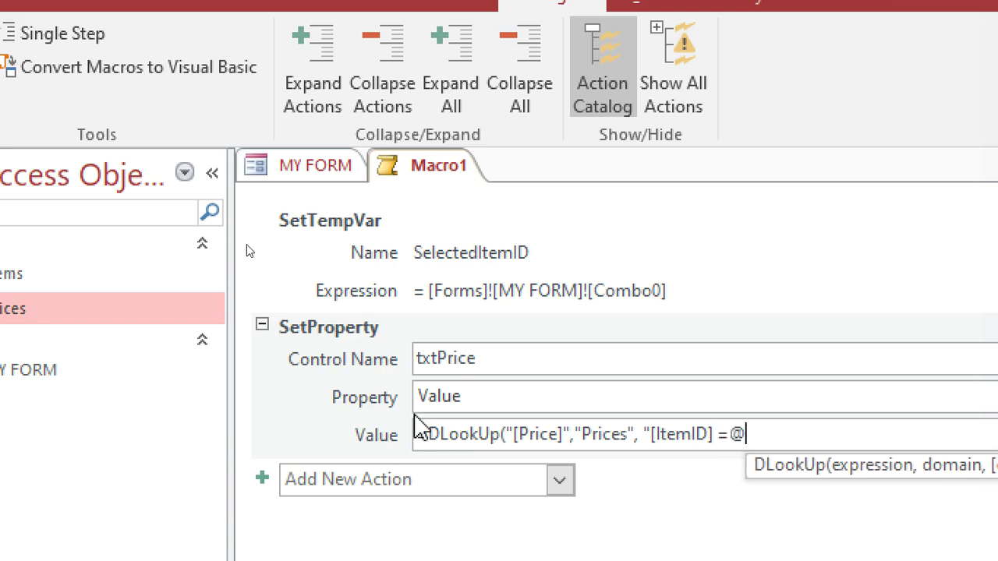
key(BackSpace)
text(")
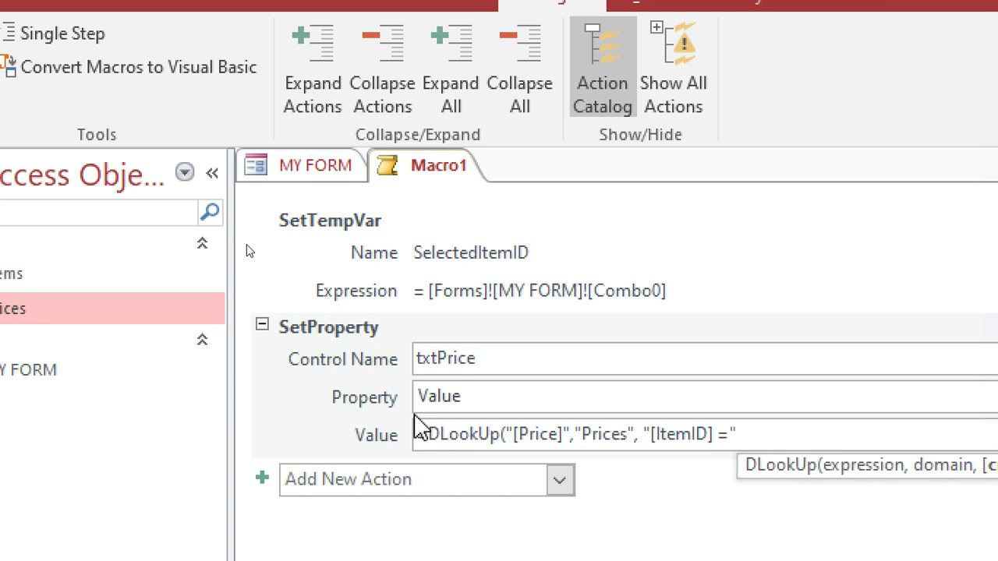
Append &[TempVars]![SelectedItemID] to the DLookUp criteria in the SetProperty Value expression
text(&)
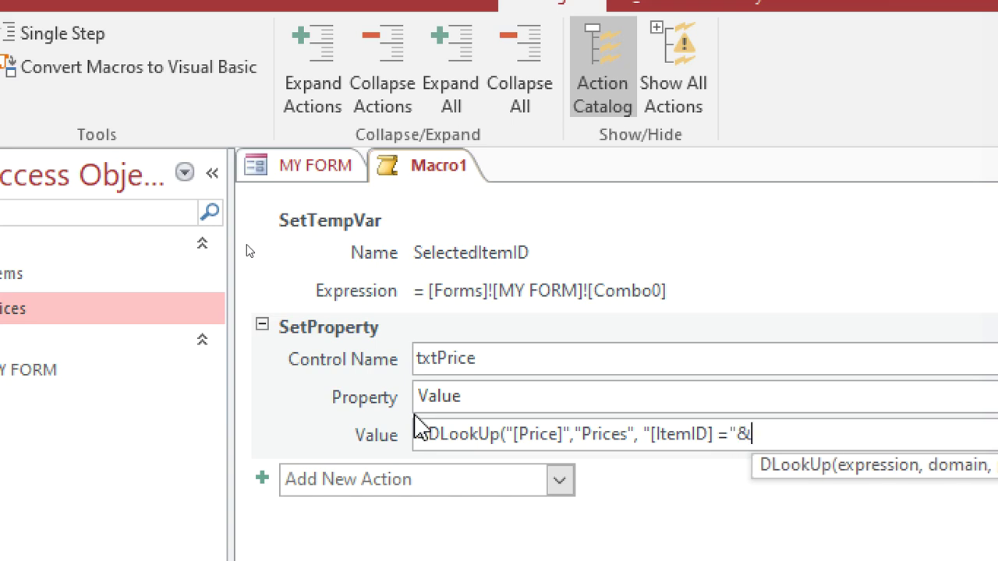
text([])
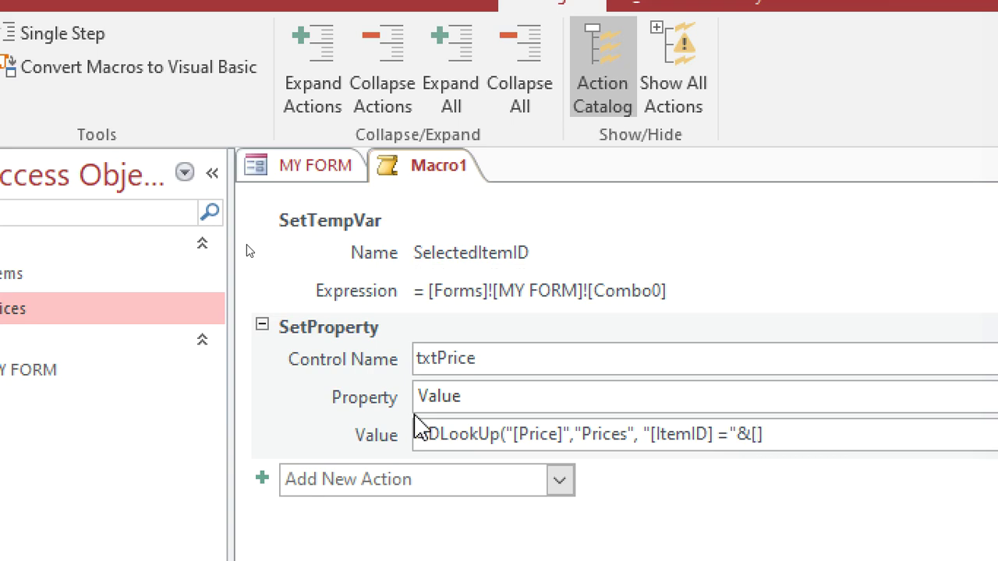
text(Temp)
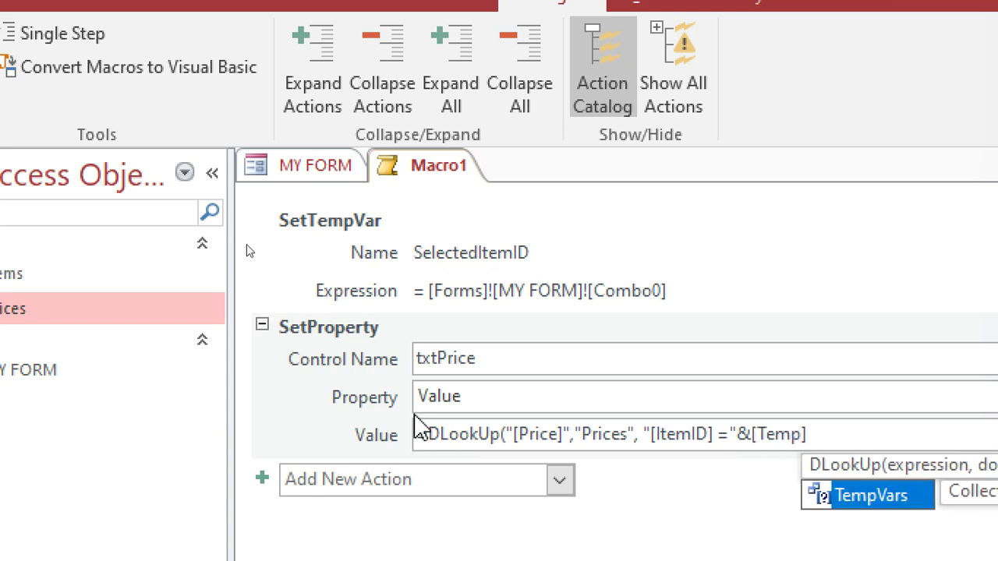
key(Tab)
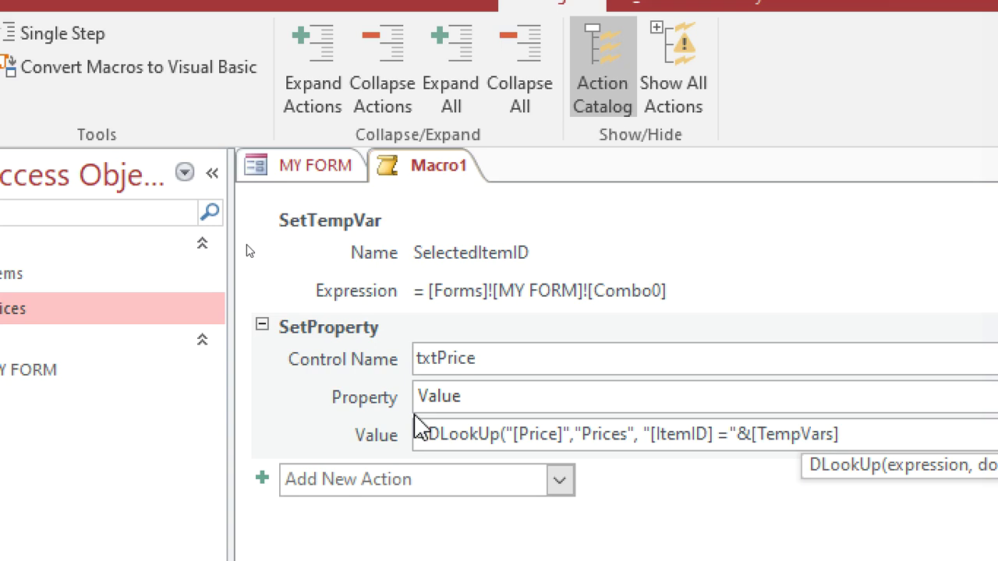
text(!)
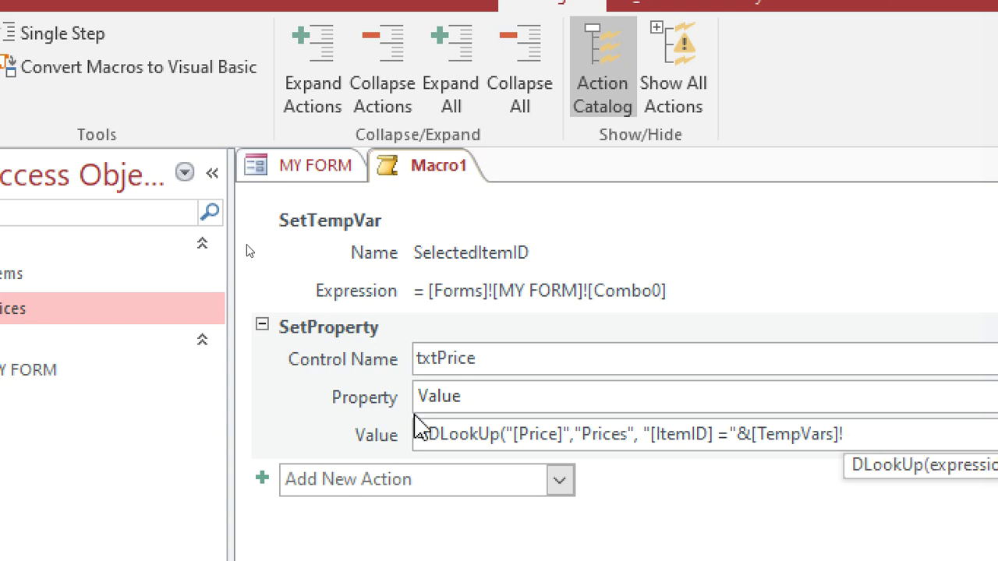
text([)
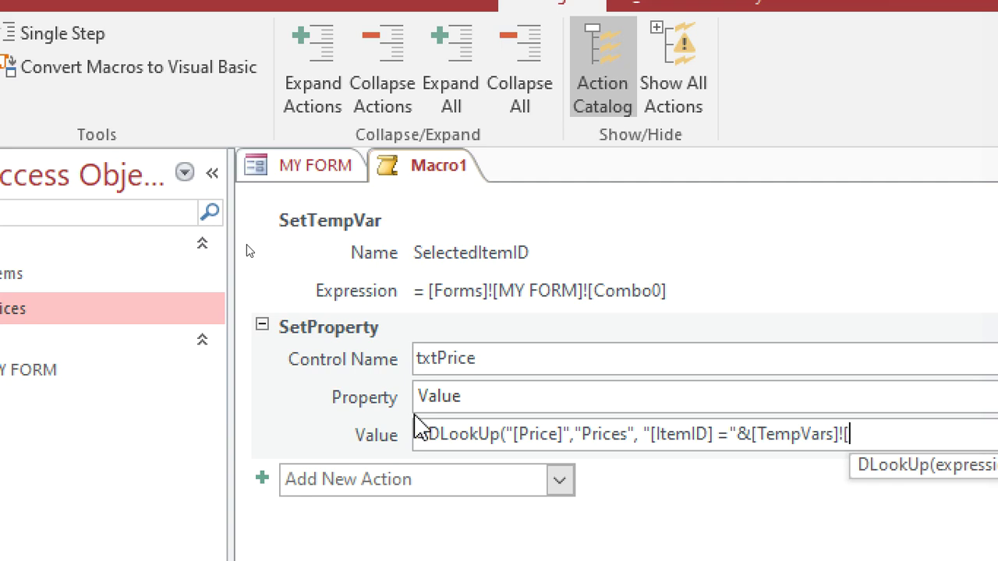
text(Selecte)
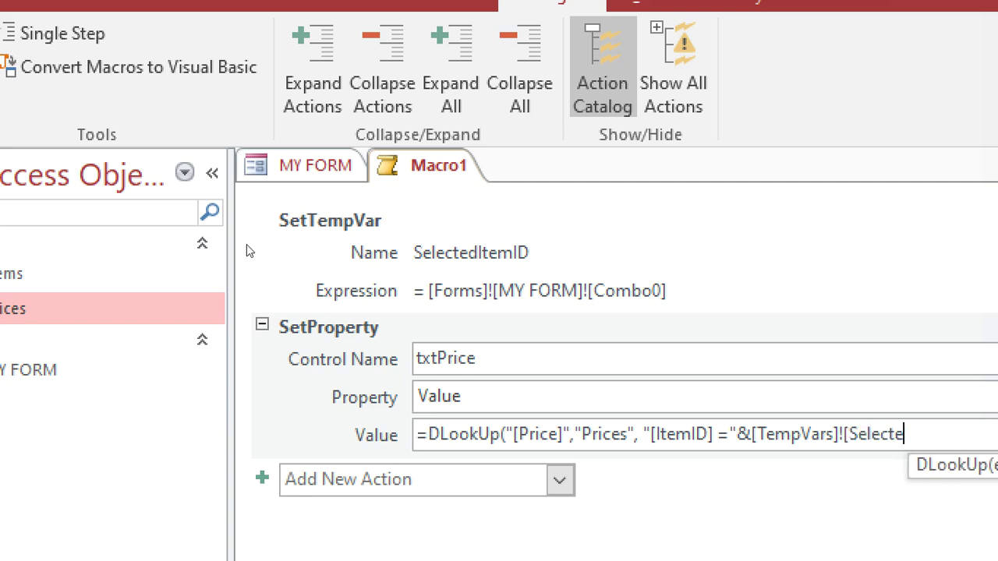
text(D)
key(BackSpace)
text(D)
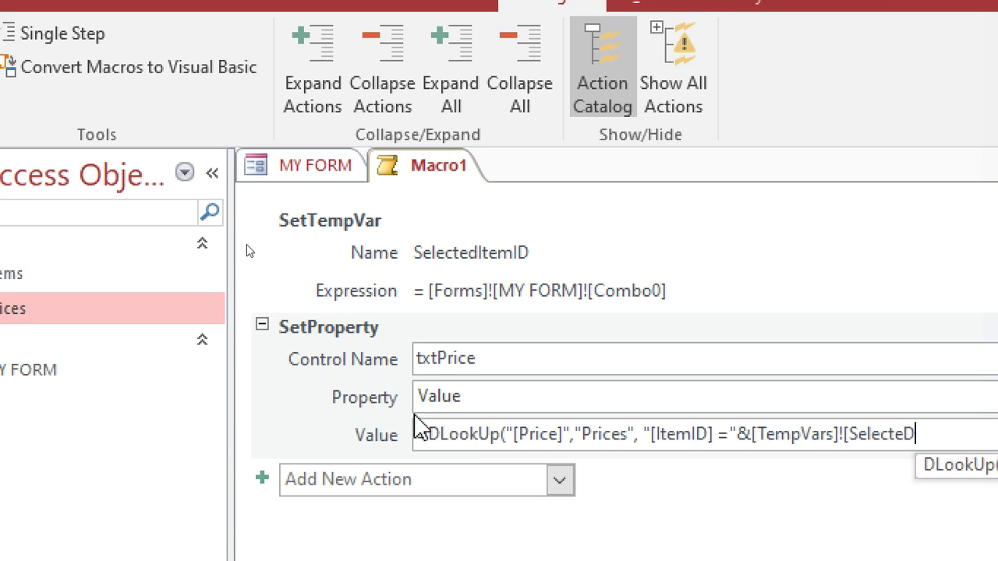
key(BackSpace)
text(d)
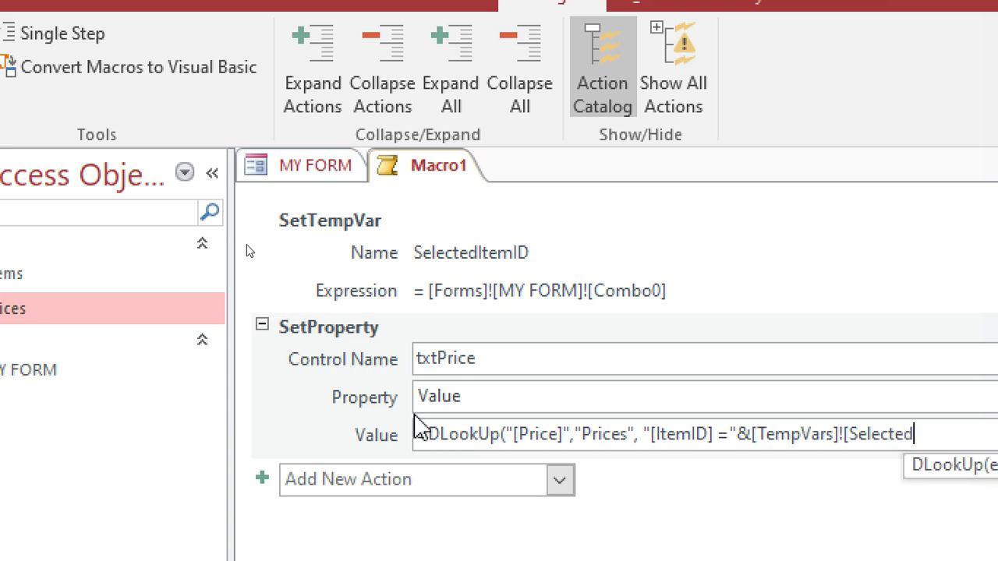
text(Ite)
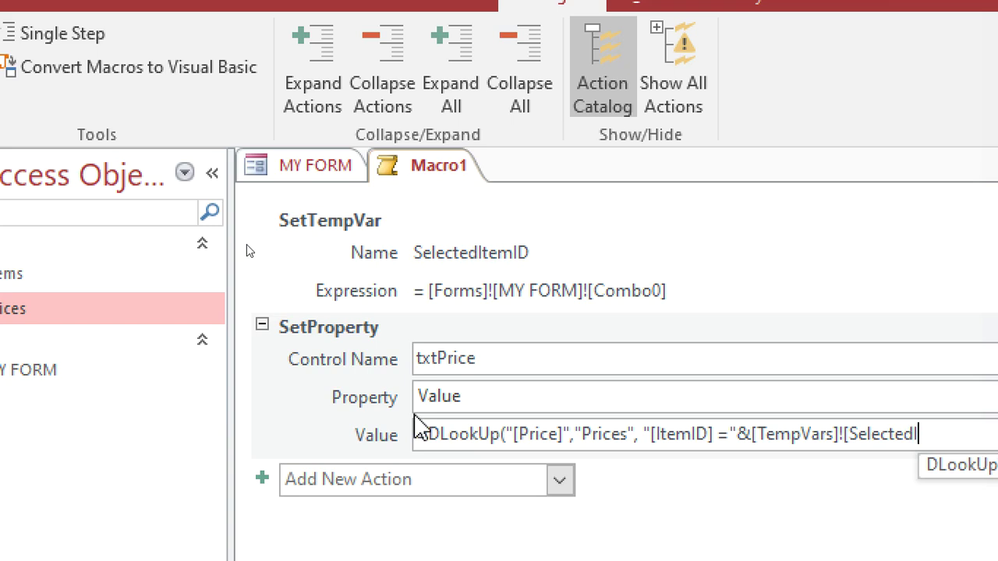
text(mID)
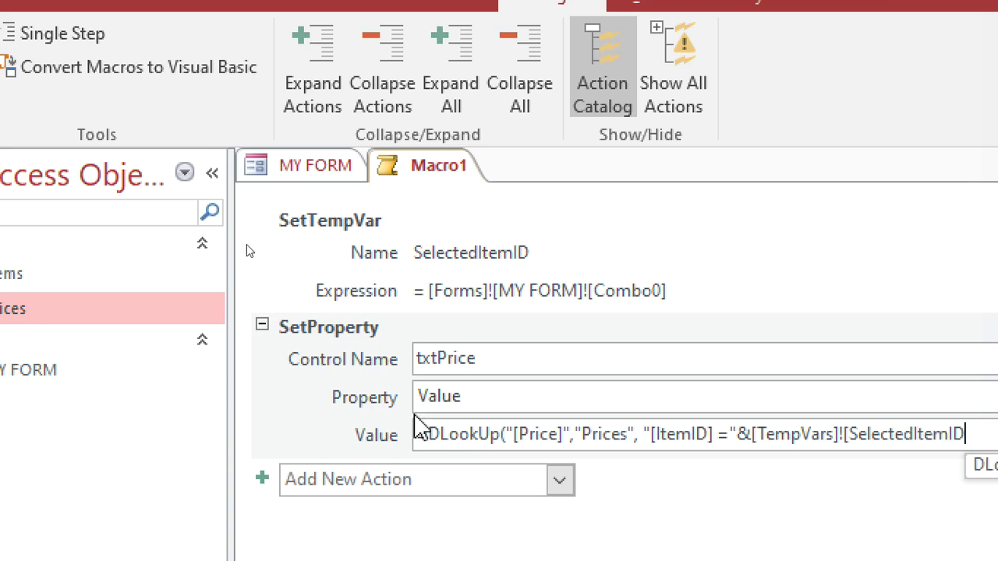
text(])
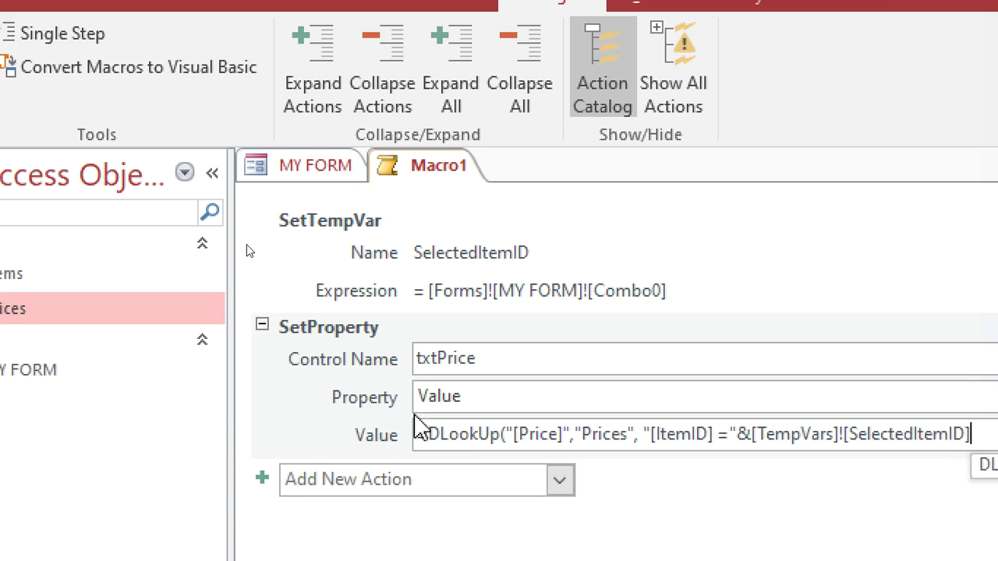
click(445, 479)
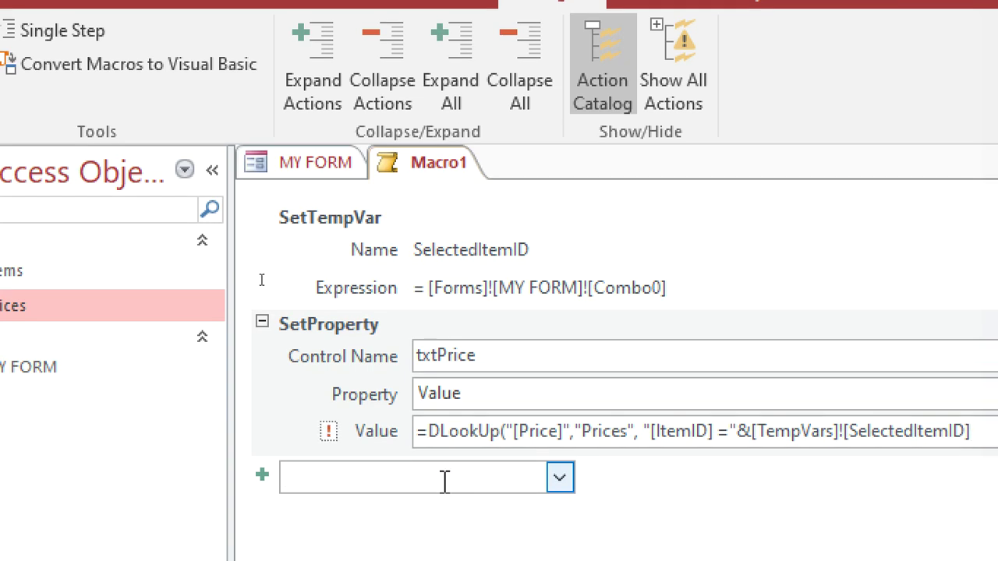
Insert spaces around the & operator in the DLookUp criteria of the SetProperty action's Value expression
click(990, 431)
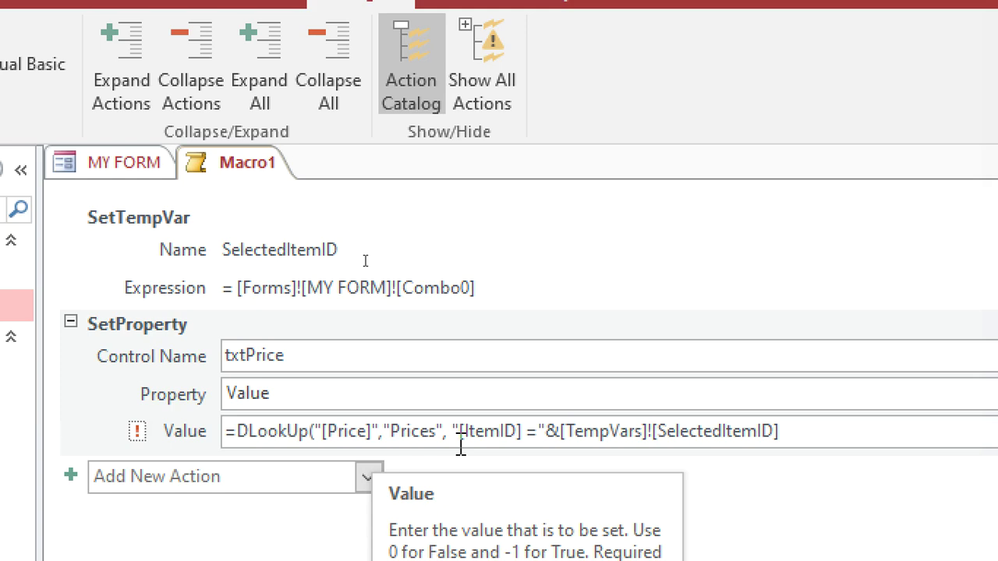
click(559, 435)
click(546, 432)
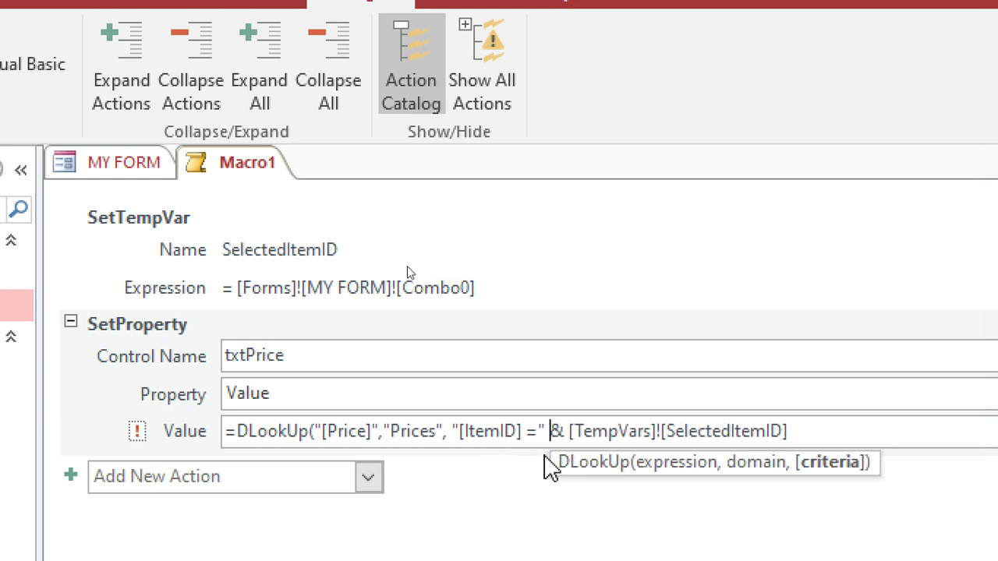
click(843, 433)
Add a RemoveAllTempVars action below the SetProperty action in the macro
click(308, 484)
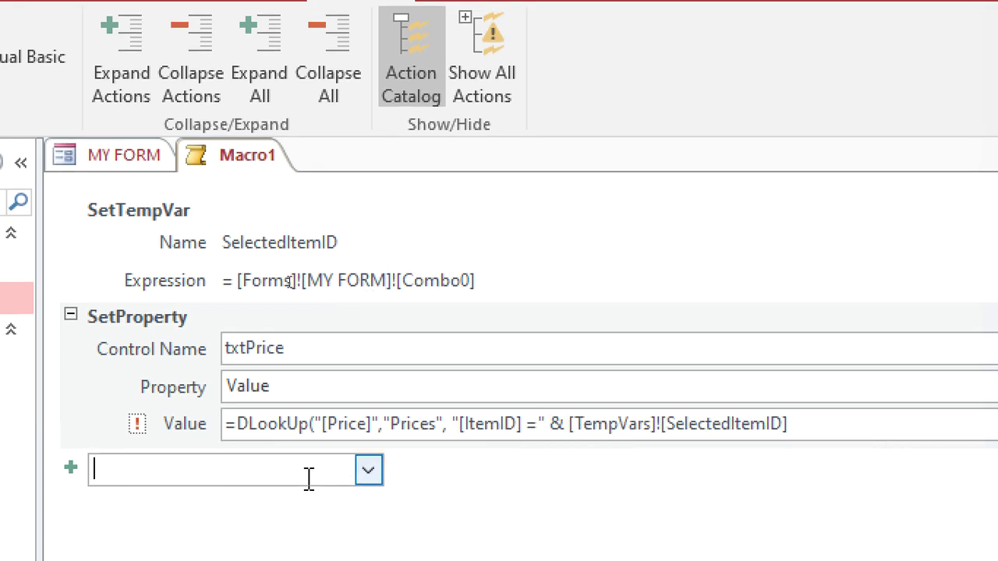
text(R)
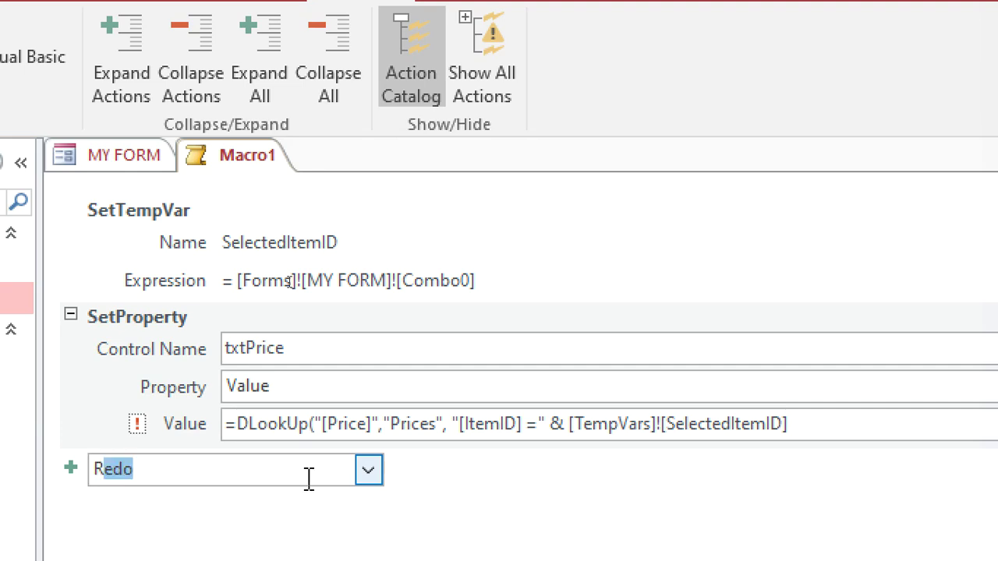
text(emoveAllTempVars)
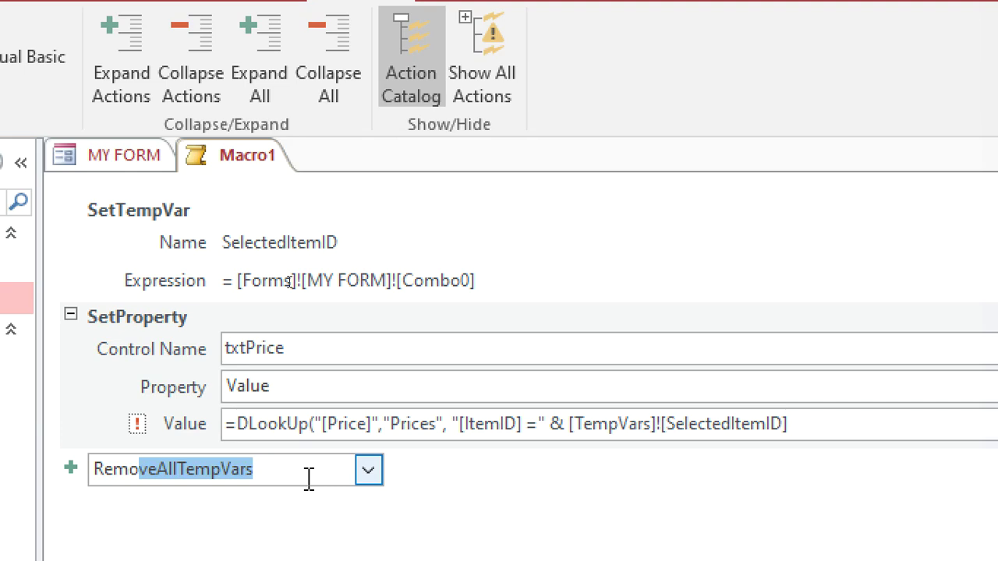
click(309, 471)
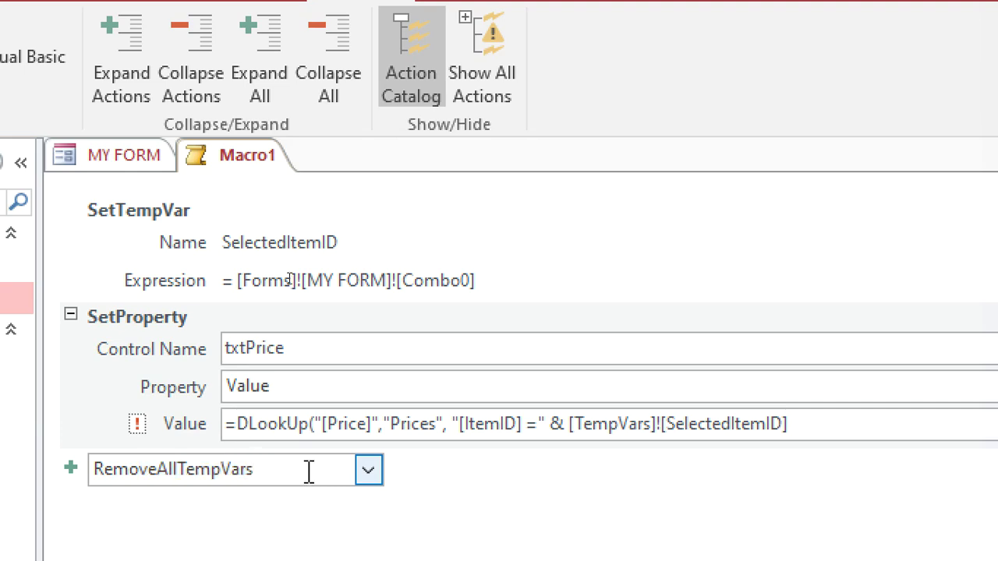
Add a RemoveTempVar action after the RemoveAllTempVars action
click(368, 470)
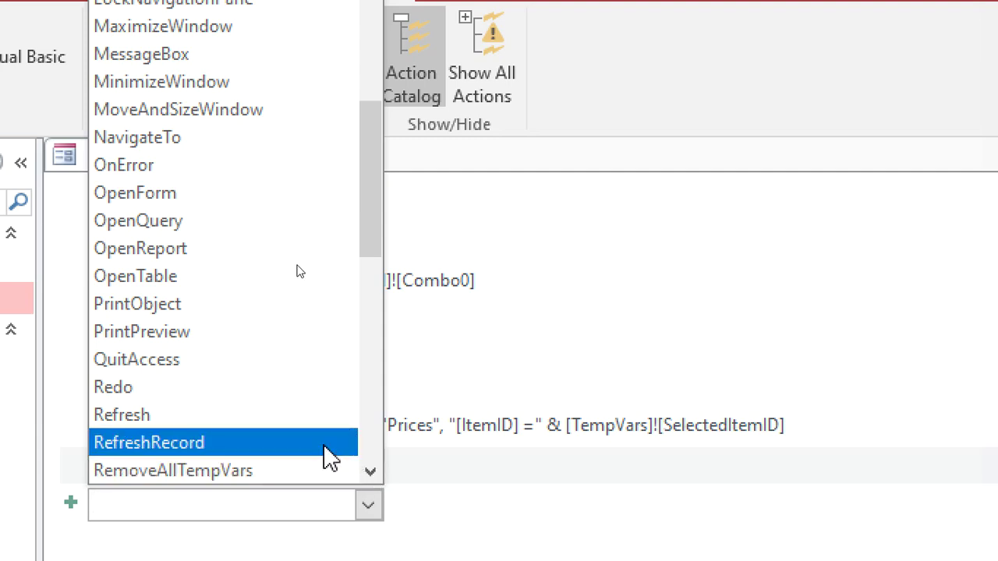
scroll(332, 458, down, 1)
scroll(331, 457, down, 1)
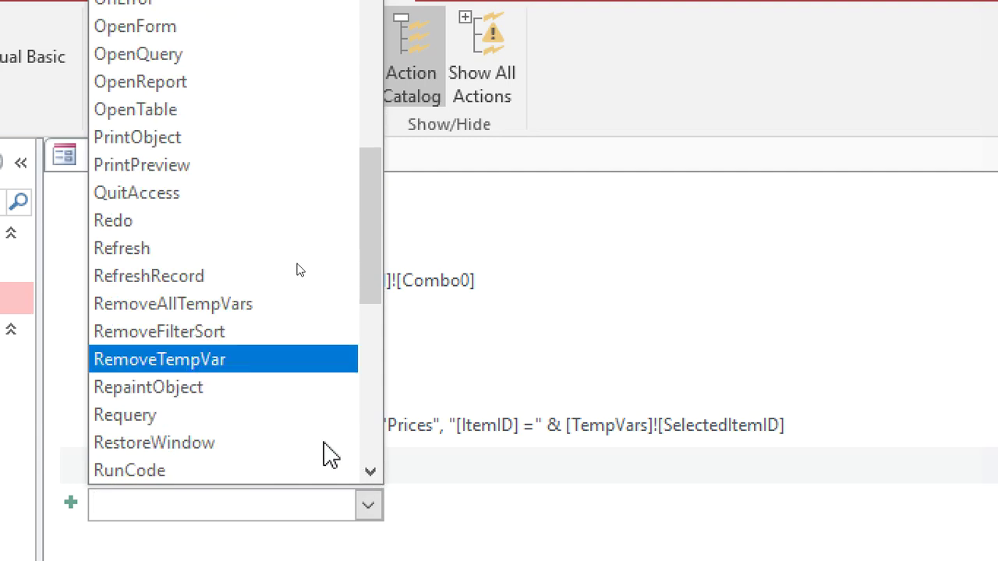
scroll(332, 456, down, 2)
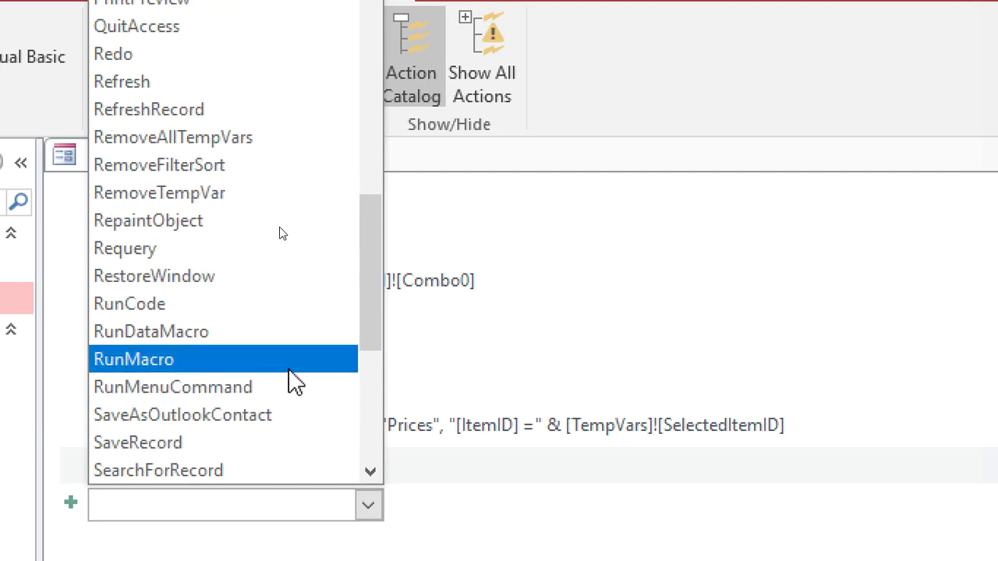
click(244, 193)
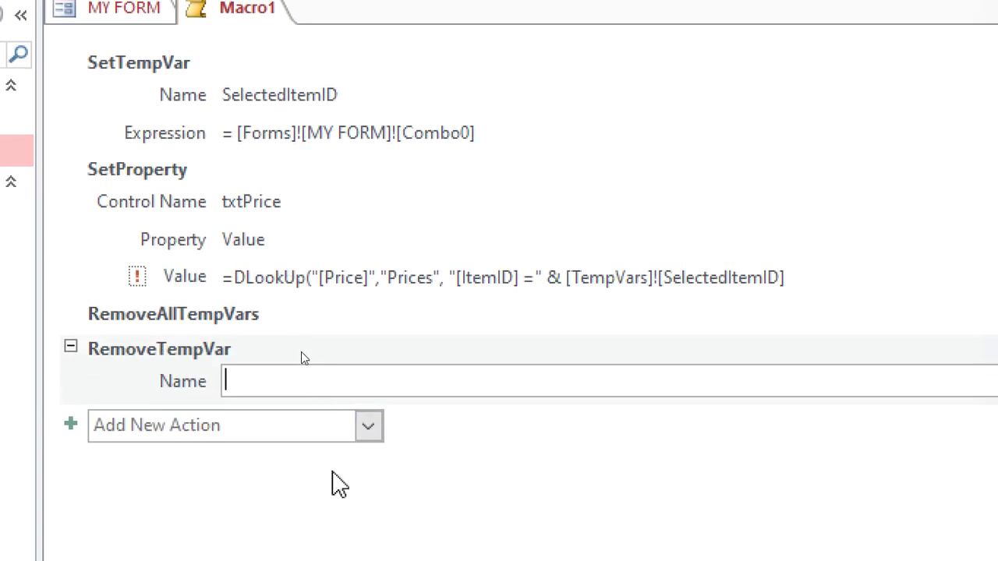
Set the RemoveTempVar action's Name argument to SelectedItemID
text(s)
key(BackSpace)
text(s)
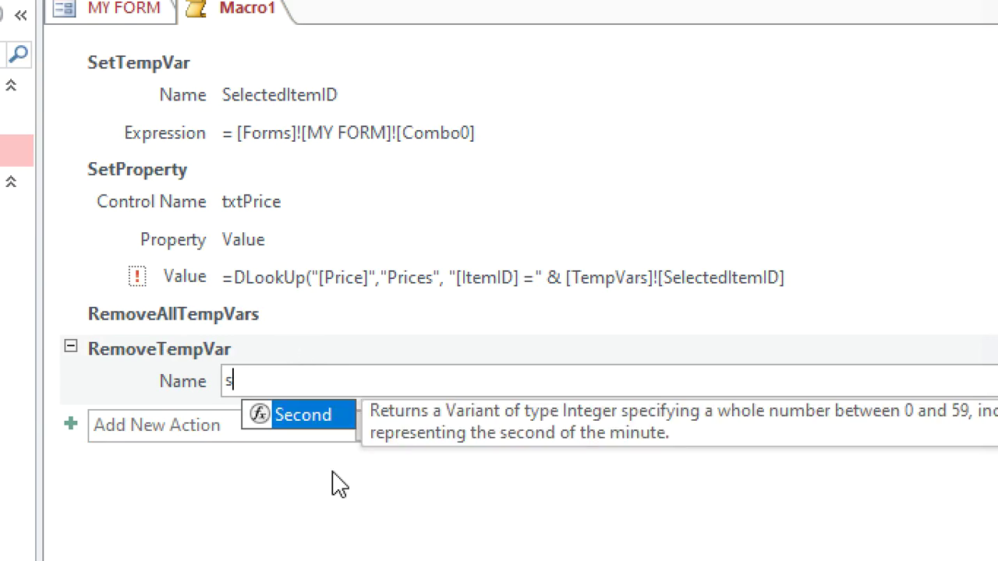
key(BackSpace)
text(S)
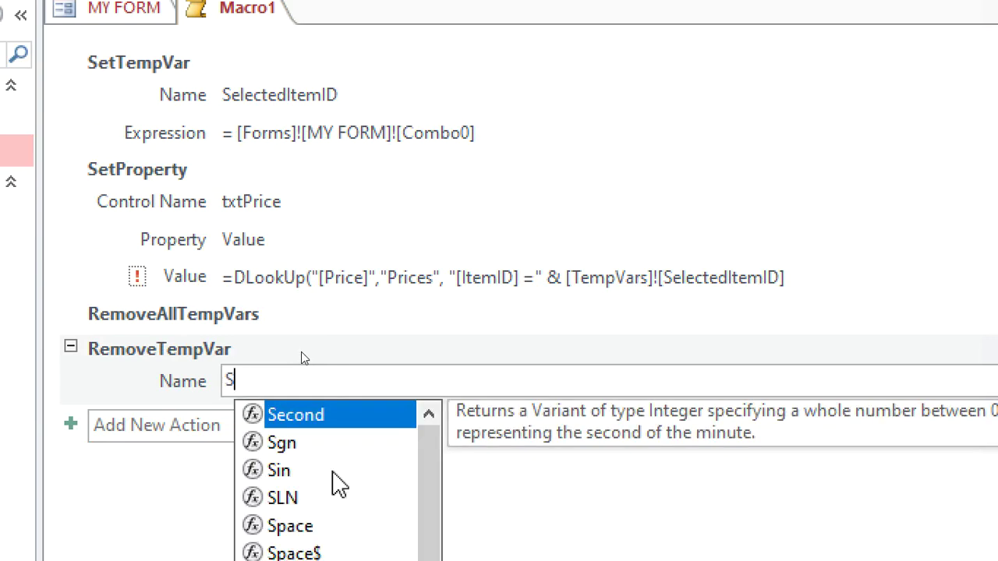
text(elected)
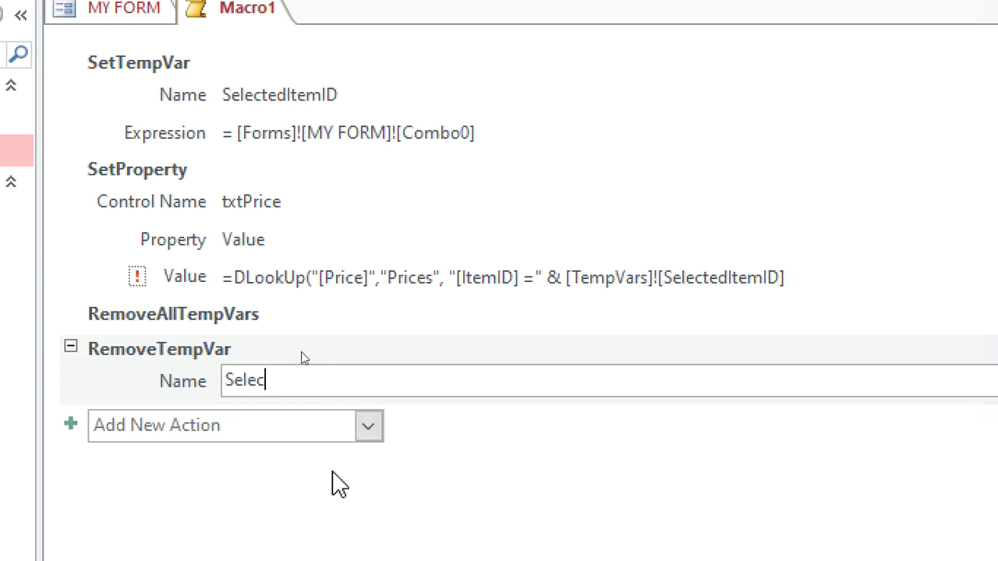
text(ID)
key(BackSpace)
text(TE)
key(BackSpace)
key(BackSpace)
text(temID)
click(412, 485)
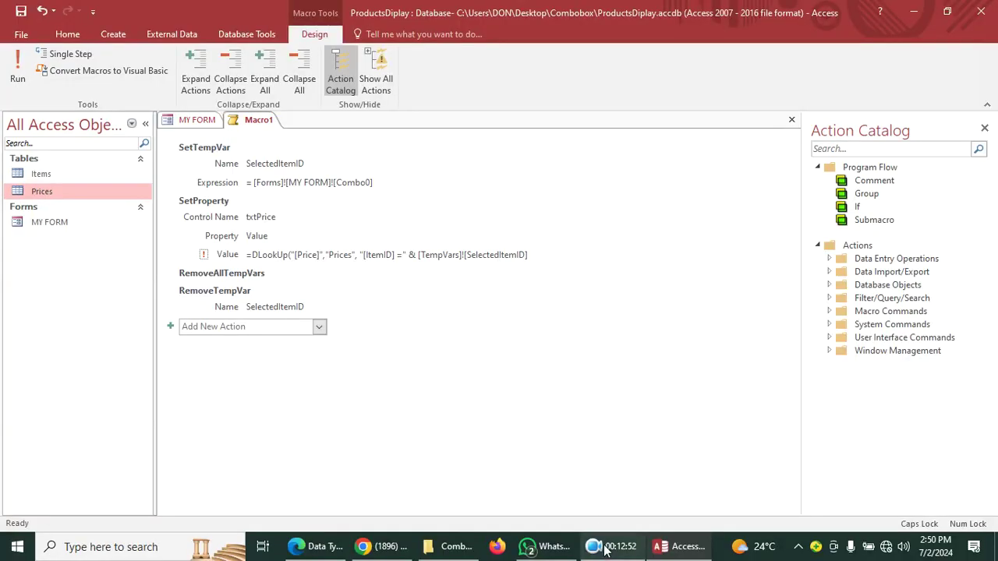
click(605, 548)
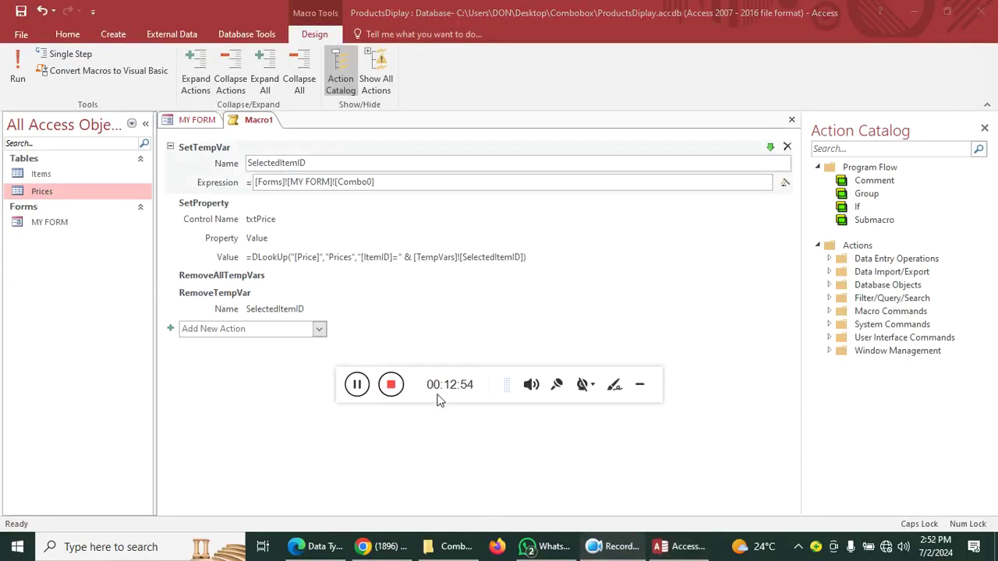
click(641, 389)
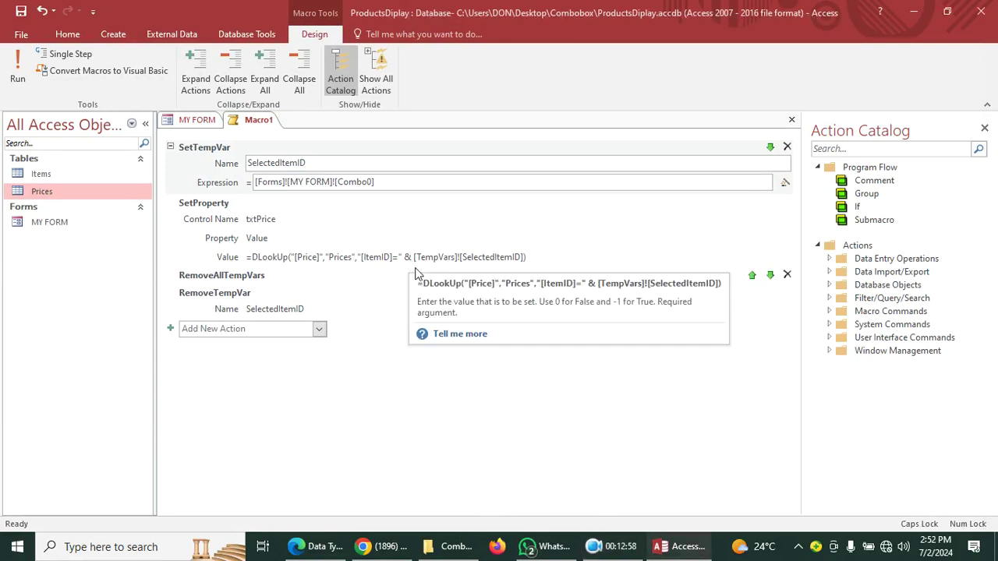
Save the macro under the name RetrievePriceMacro
right_click(251, 125)
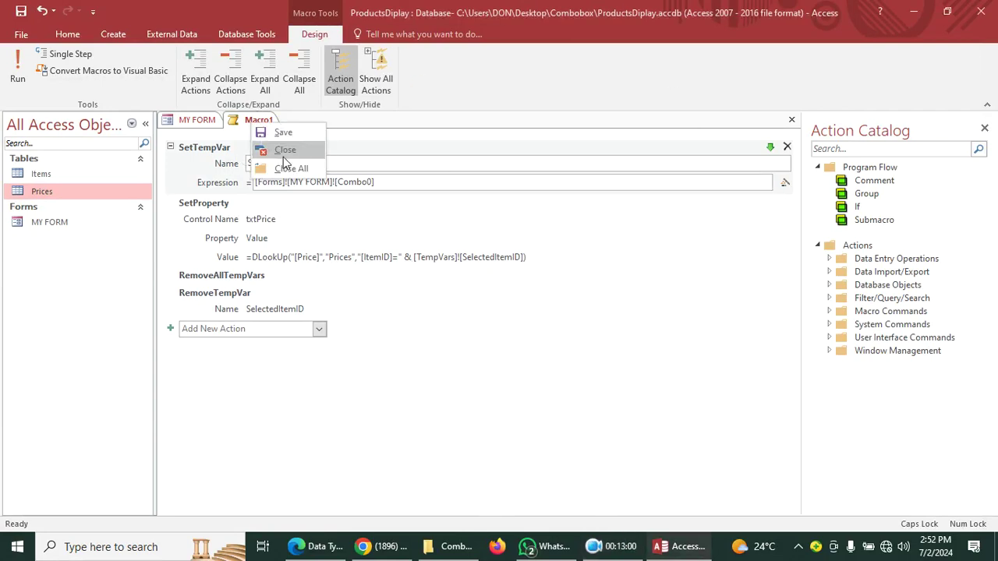
click(282, 132)
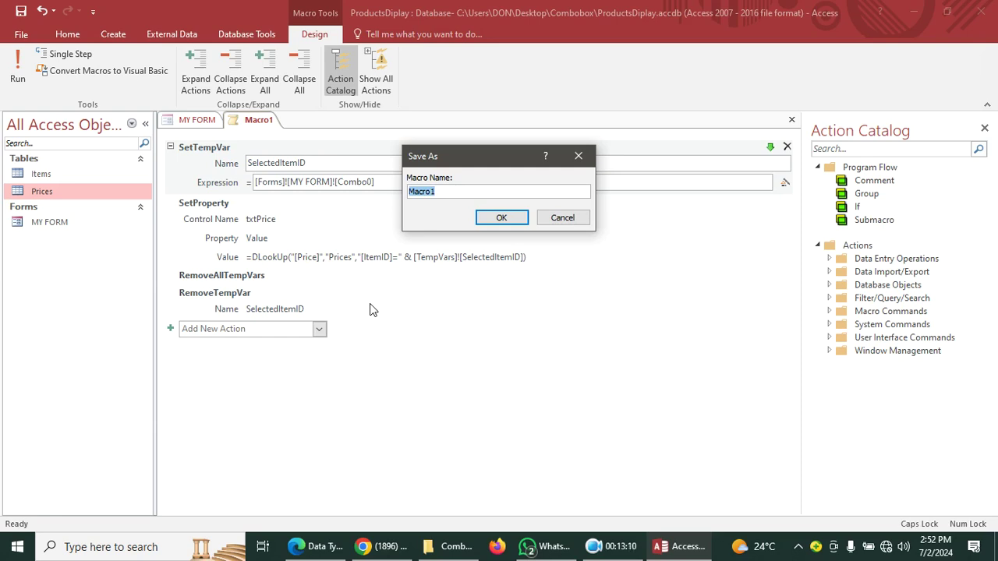
text(R)
key(Caps_Lock)
text(emoveTE)
key(BackSpace)
key(BackSpace)
key(BackSpace)
key(BackSpace)
key(BackSpace)
key(BackSpace)
text(trieveRic)
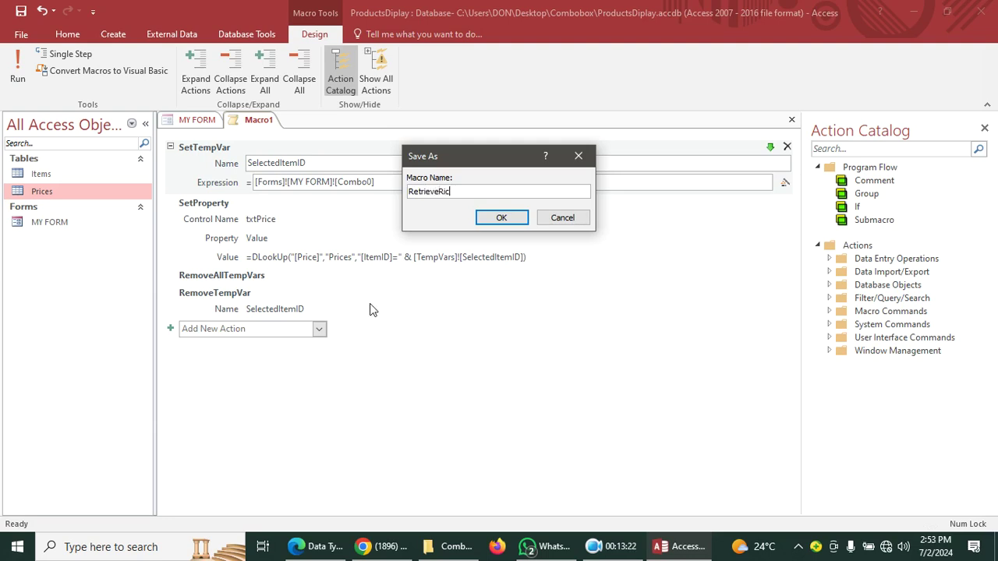
text(e)
key(BackSpace)
key(BackSpace)
key(BackSpace)
key(BackSpace)
text(PriceMacro)
key(Return)
Close all open objects and open MY FORM in Design View
right_click(297, 120)
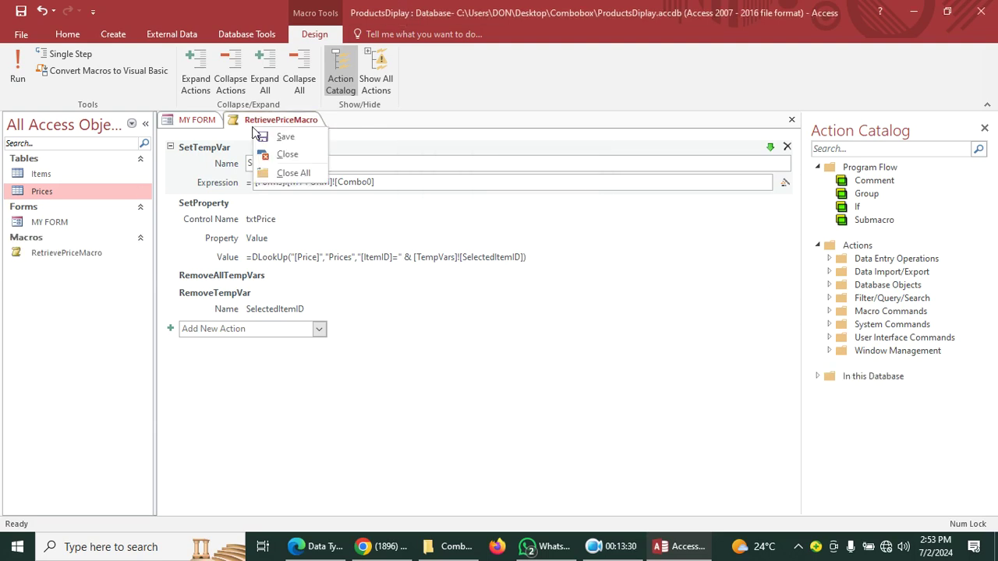
click(292, 173)
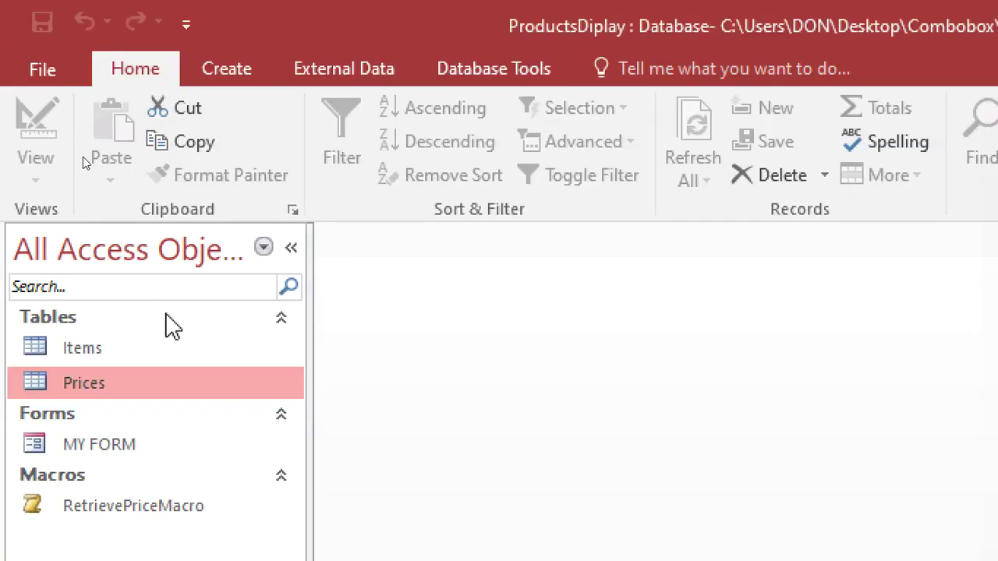
click(116, 178)
right_click(116, 392)
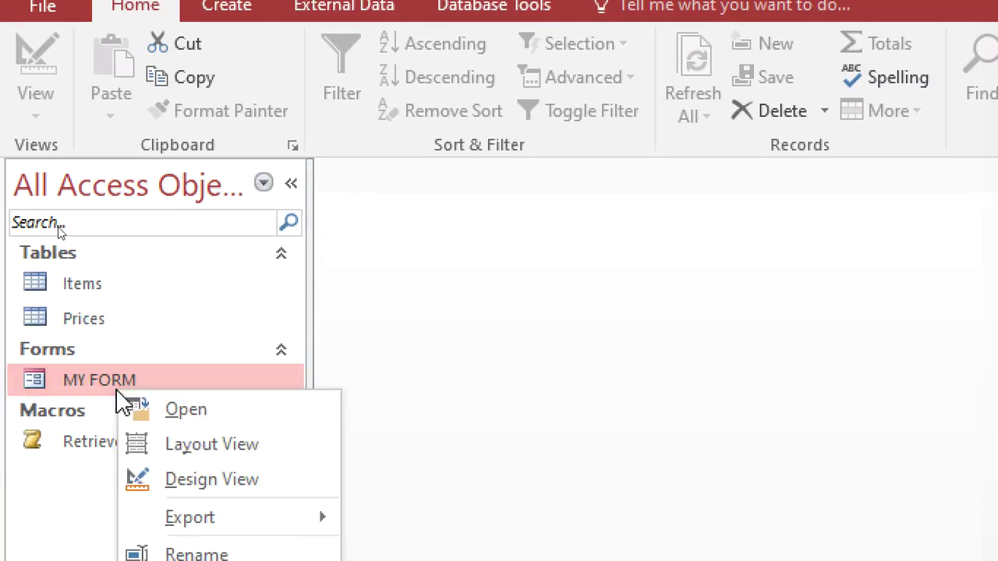
click(230, 479)
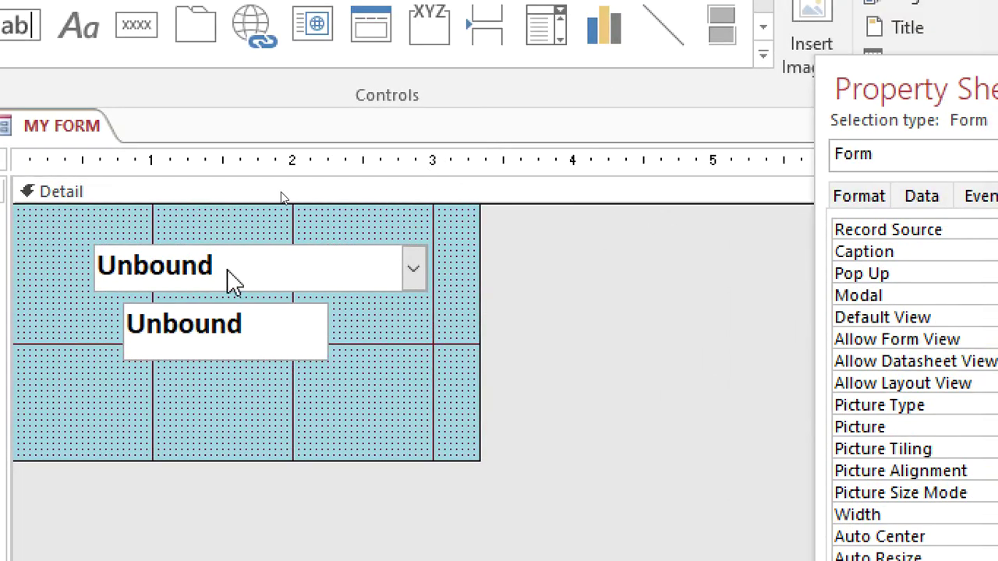
Assign RetrievePriceMacro to the After Update event of the Combo0 combo box
click(173, 267)
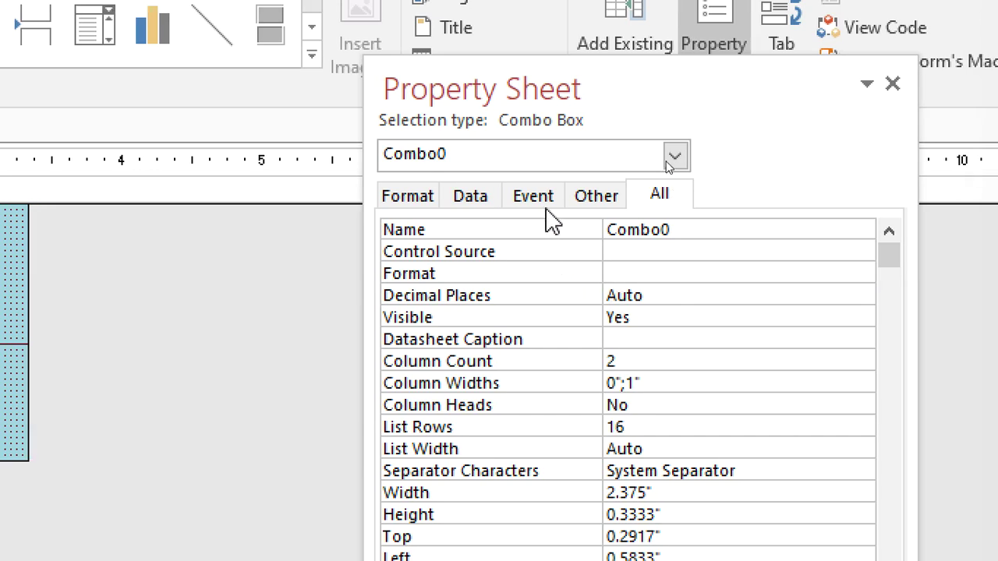
click(537, 201)
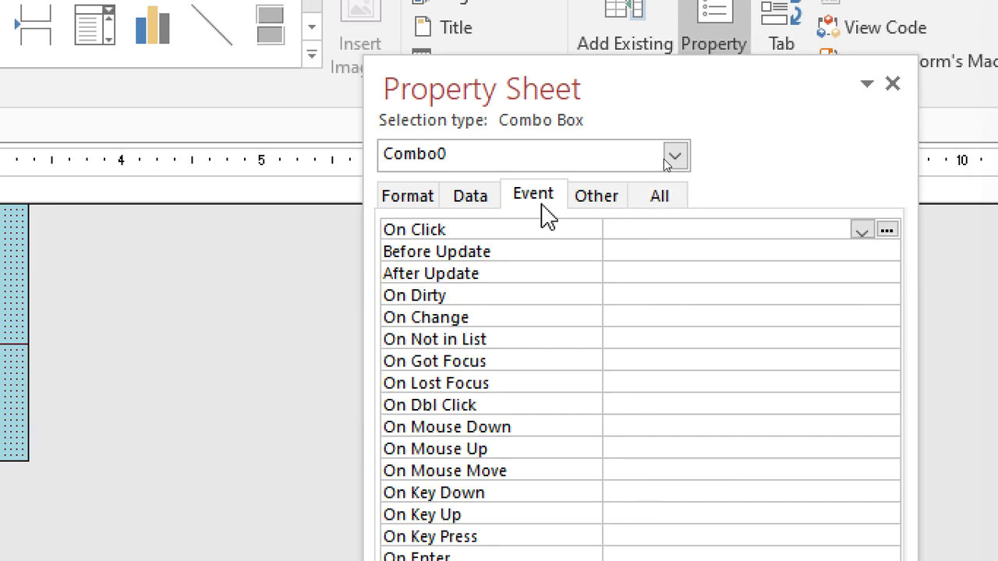
click(631, 273)
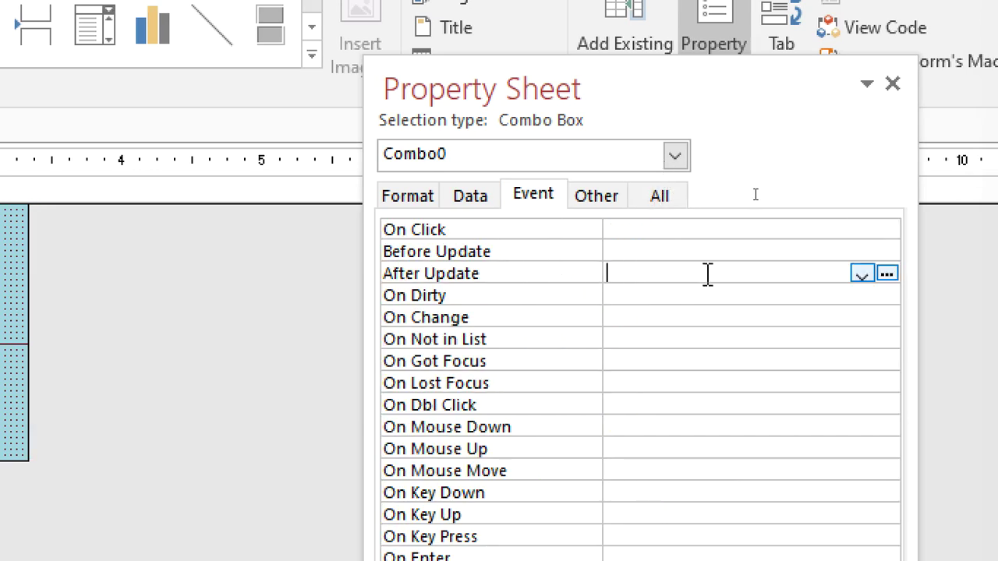
click(861, 274)
click(718, 315)
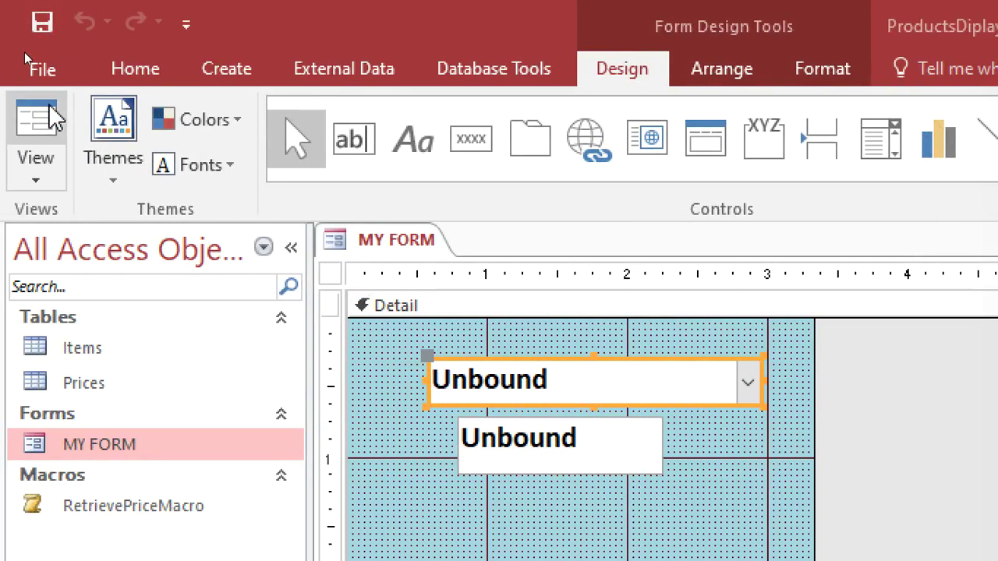
Switch MY FORM to Form View and test the price lookup by choosing APPLE and ORANGES in the combo box
click(35, 128)
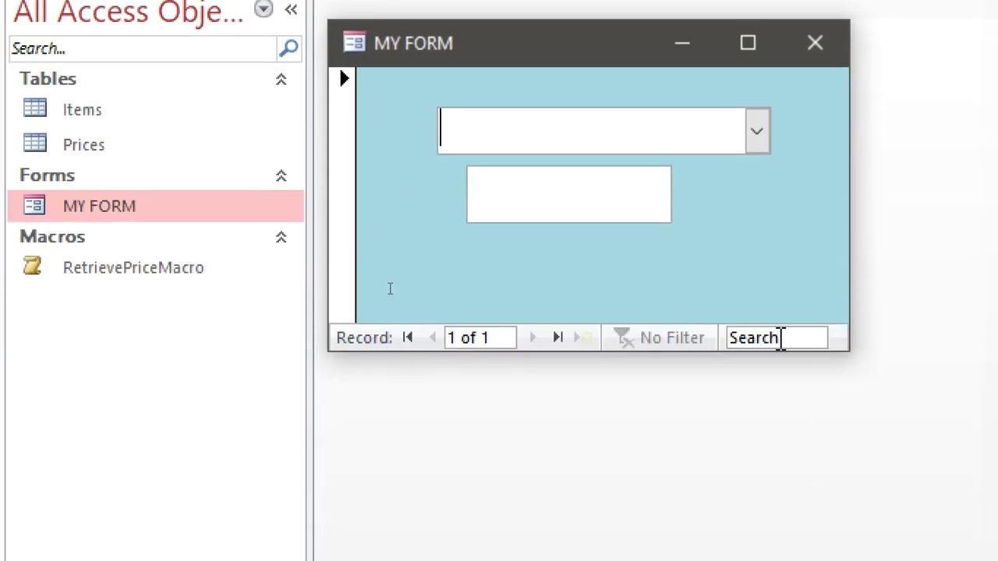
click(757, 301)
click(729, 345)
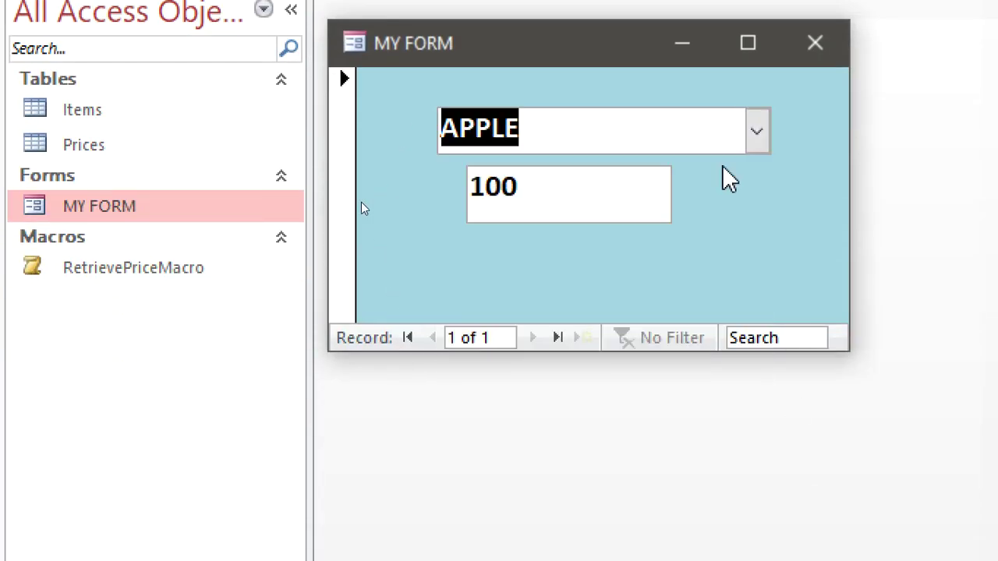
click(755, 133)
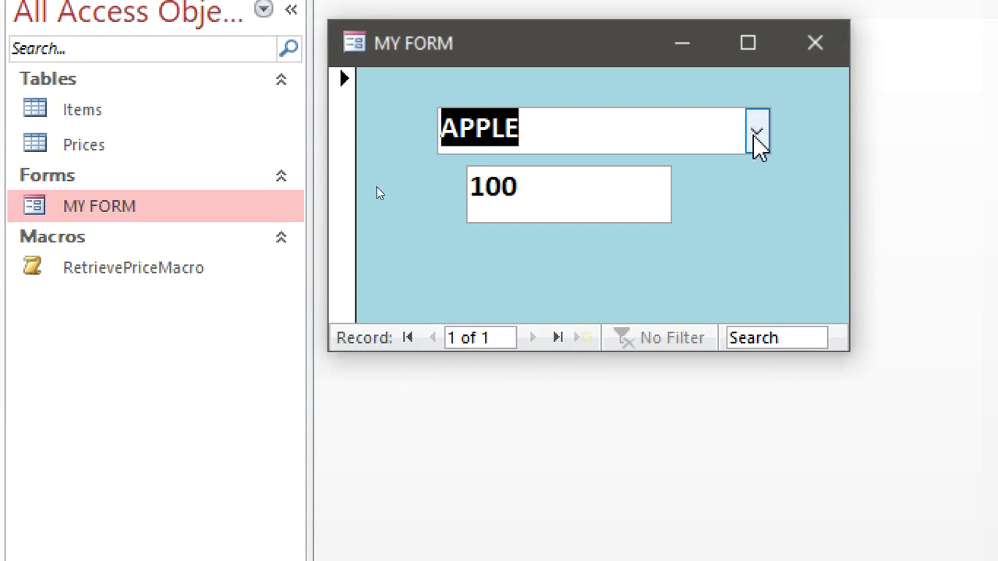
click(721, 215)
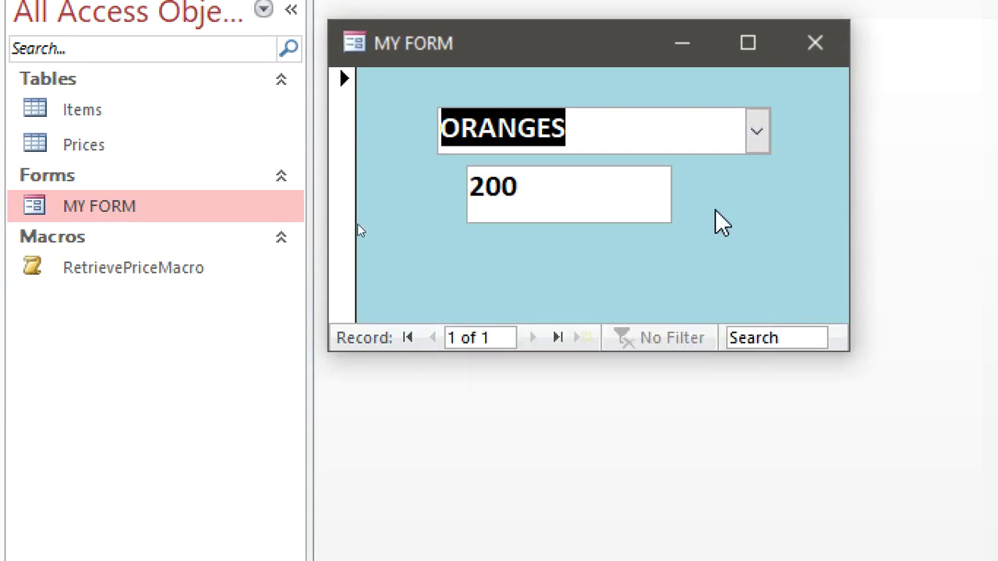
Test the price lookup further by choosing BANANA and PINEAPLE in the form's combo box
click(753, 134)
click(702, 255)
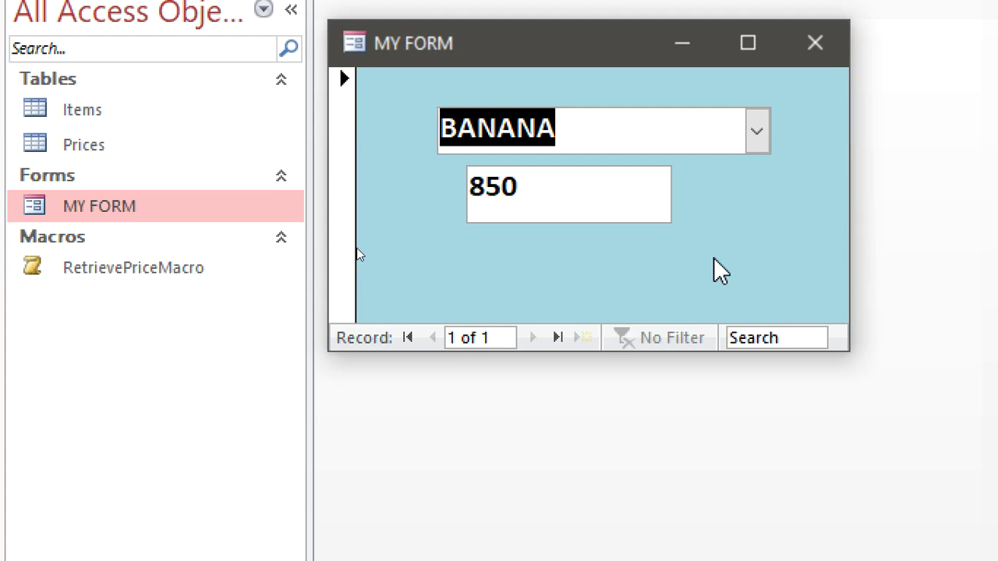
click(755, 139)
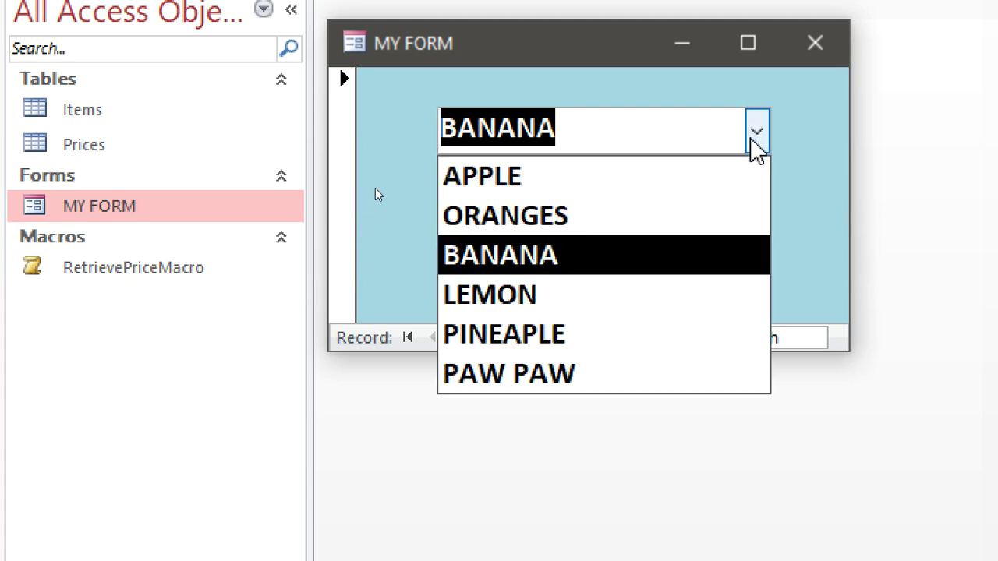
click(669, 334)
click(754, 139)
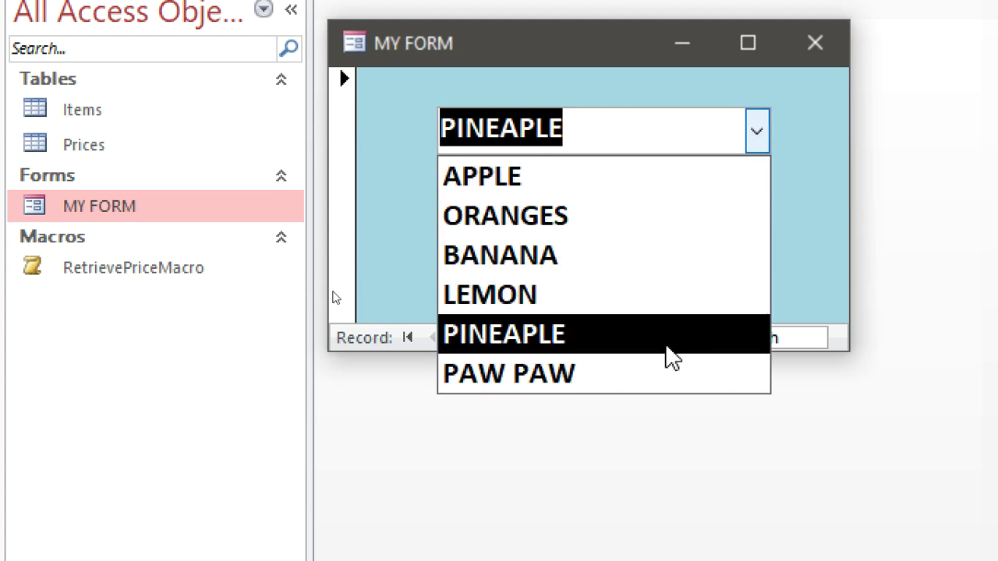
click(669, 337)
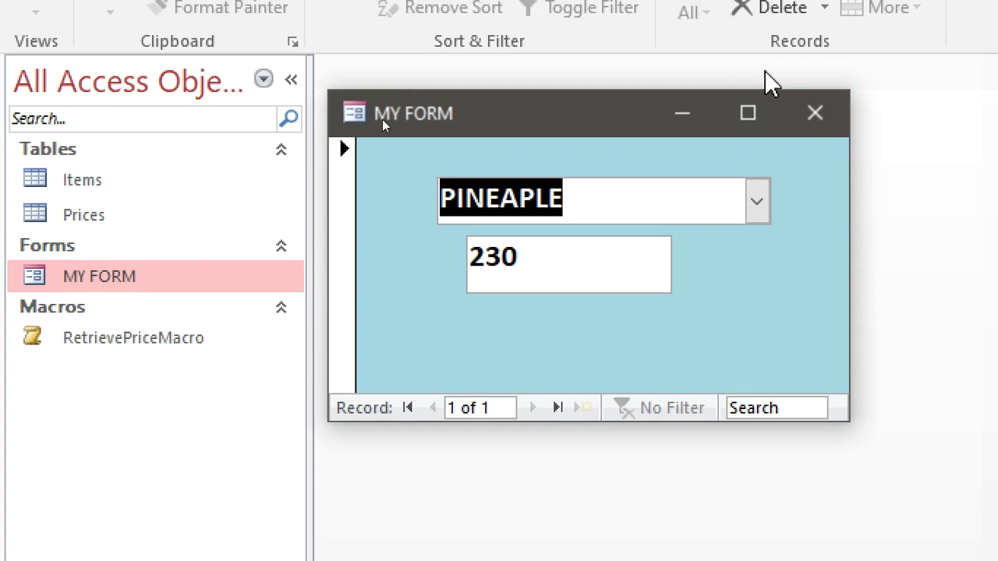